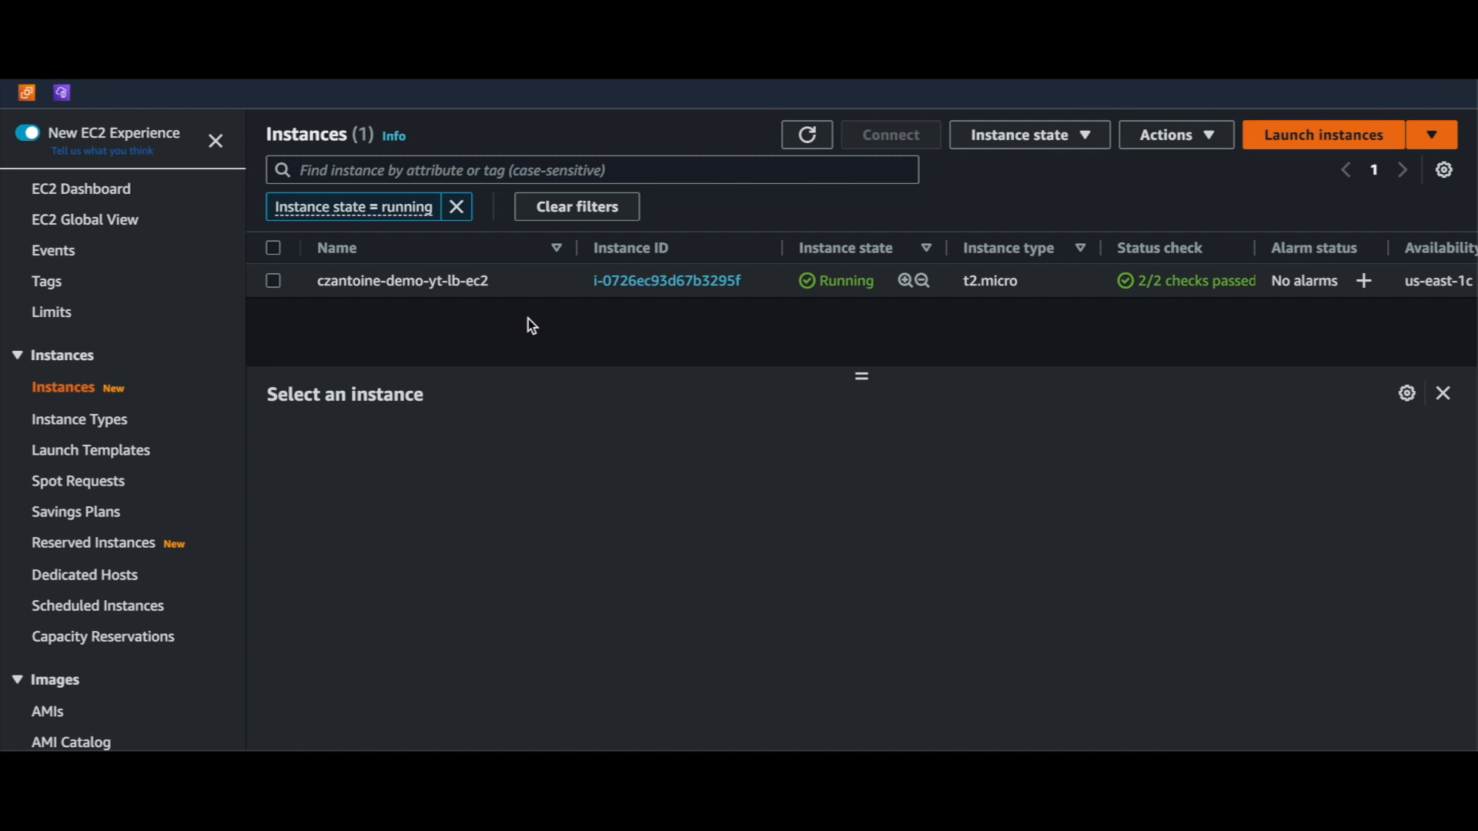
Examine the inbound security rules of the czantoine-demo-yt-lb-ec2 instance, especially the rule for port 80
click(387, 280)
click(385, 445)
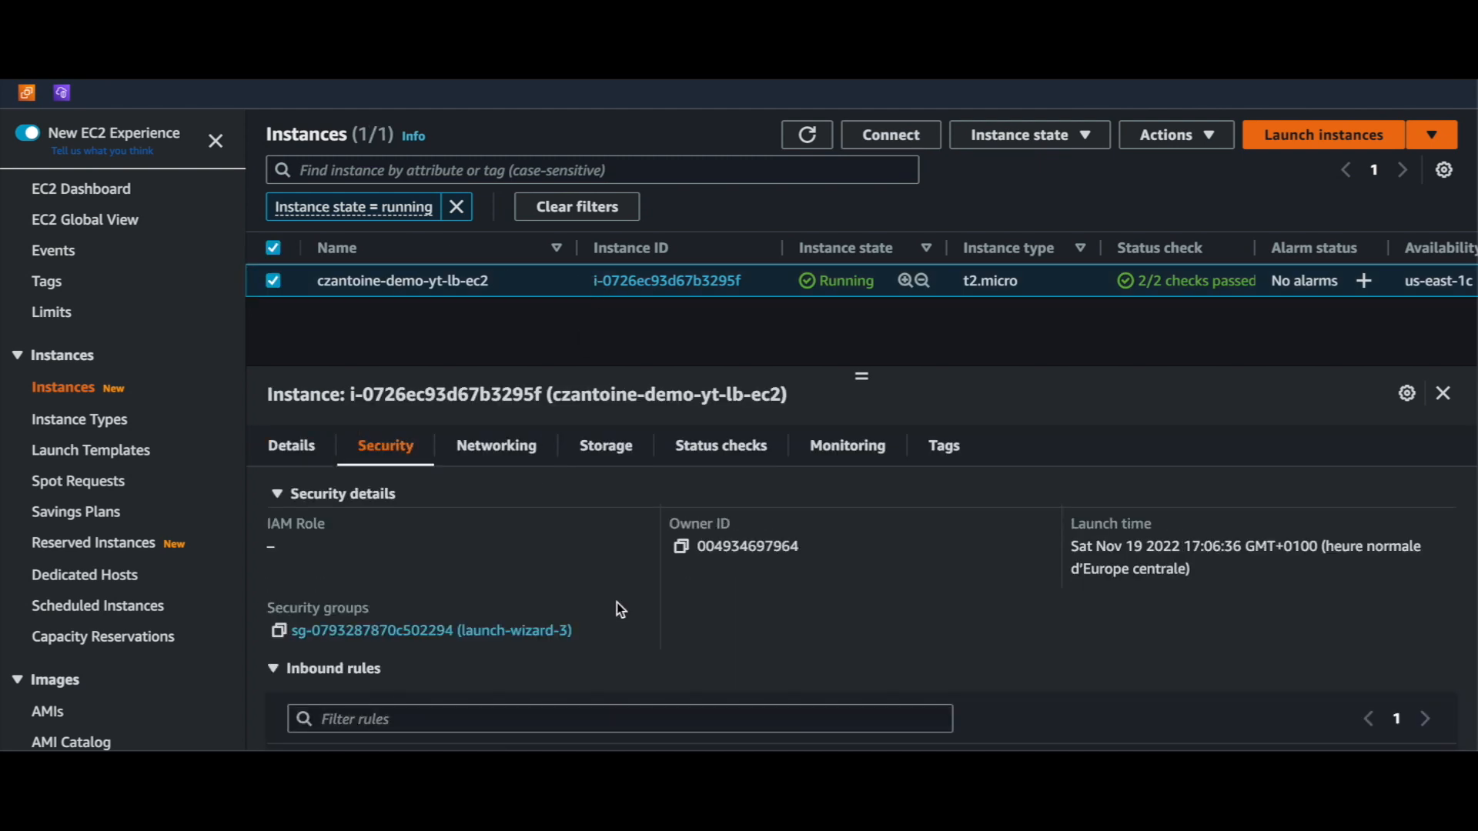
scroll(617, 603, down, 3)
double_click(810, 561)
drag(528, 566, 856, 561)
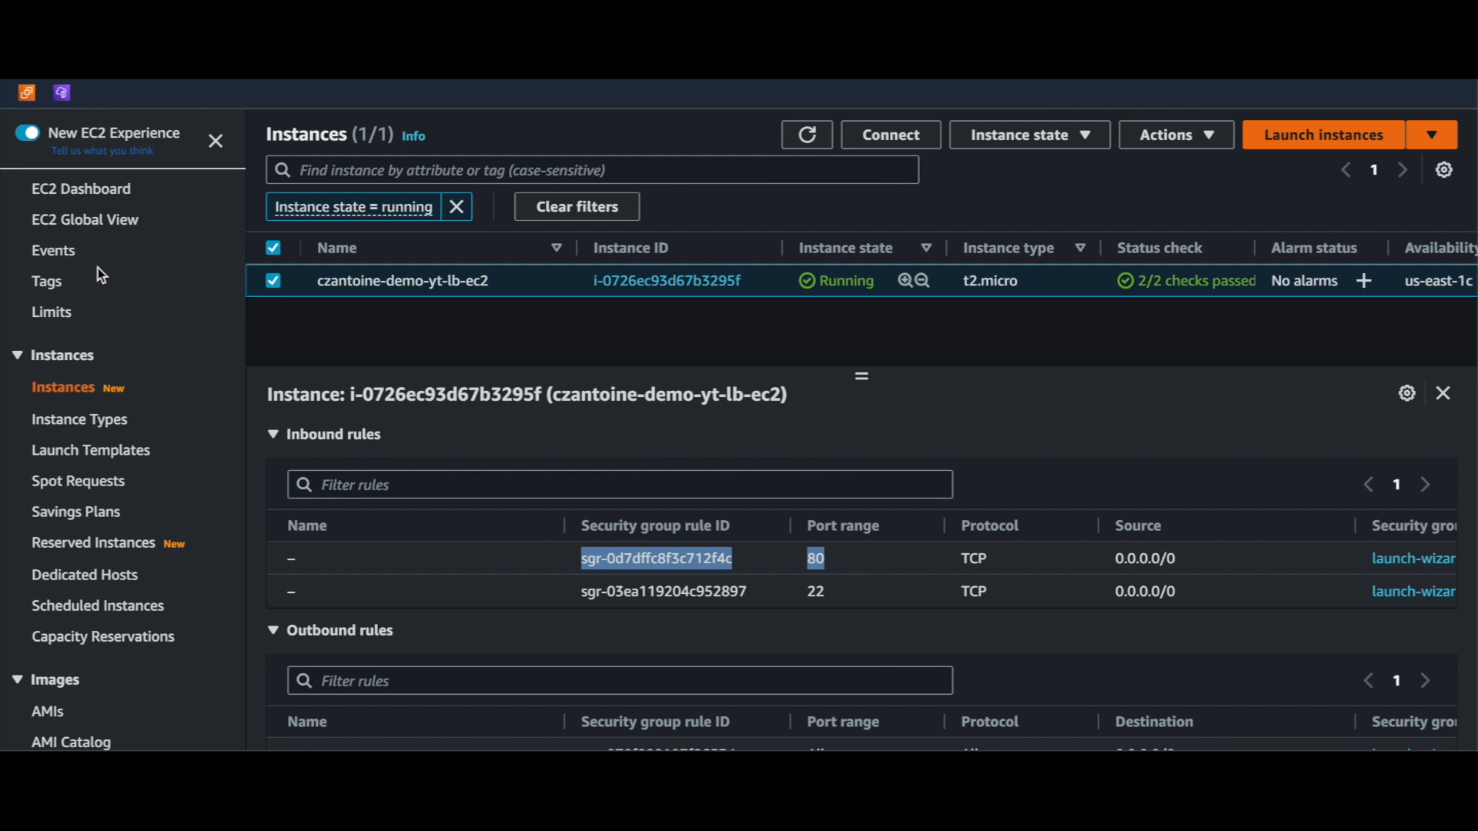
Open the EC2 target groups list and begin creating a new target group
scroll(142, 514, down, 8)
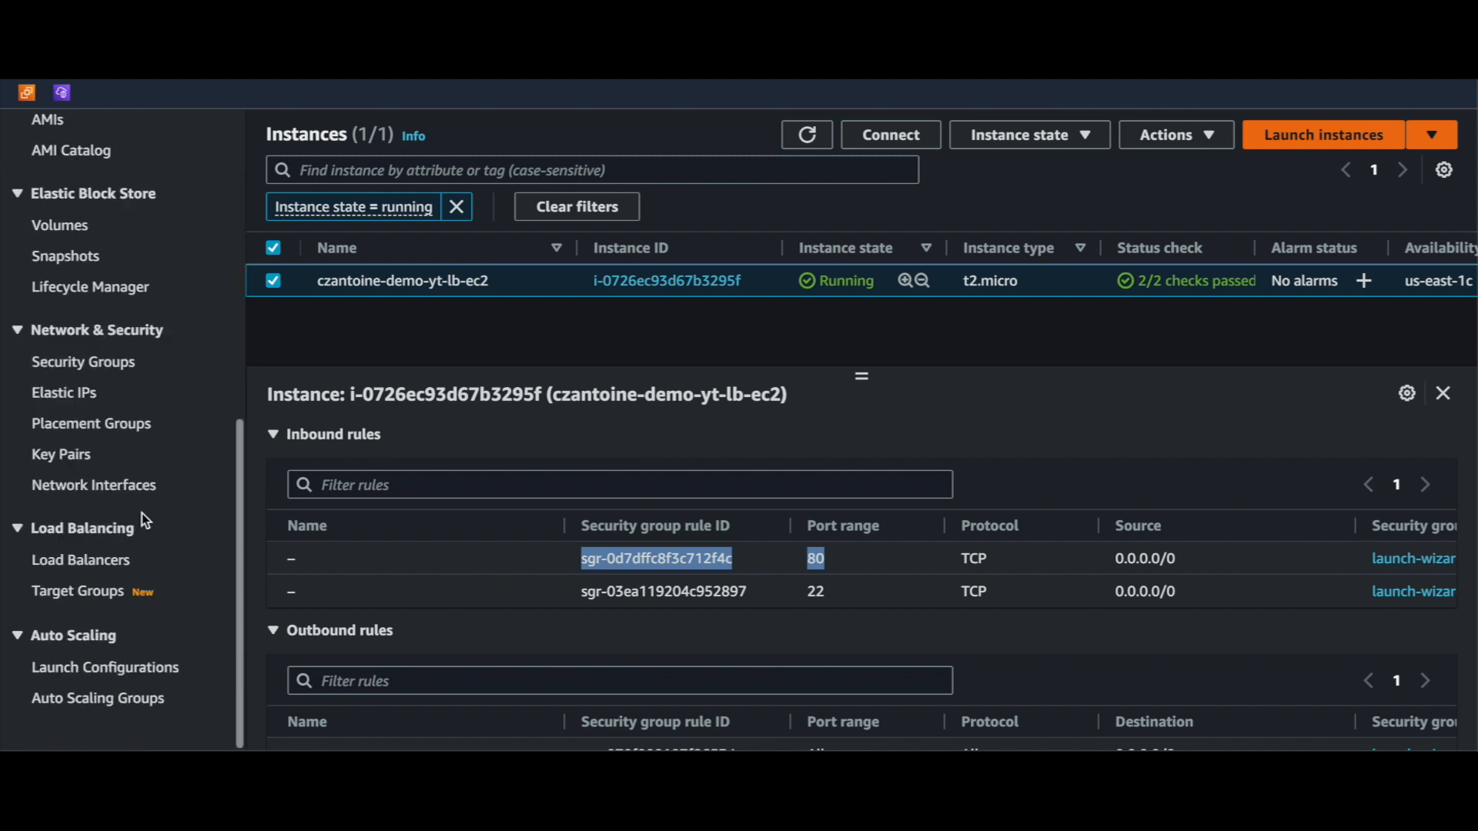
click(67, 596)
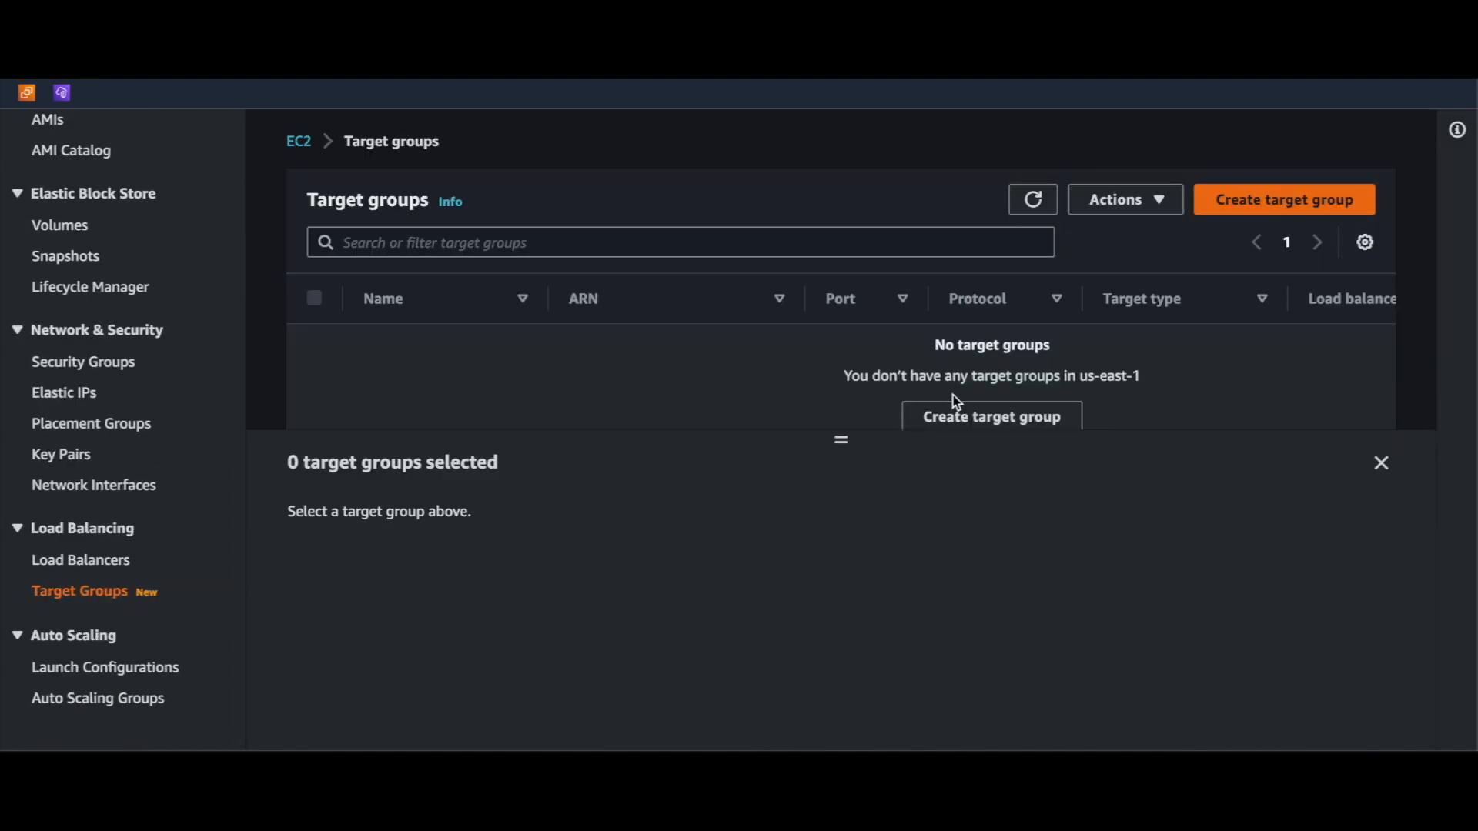
drag(845, 439, 841, 547)
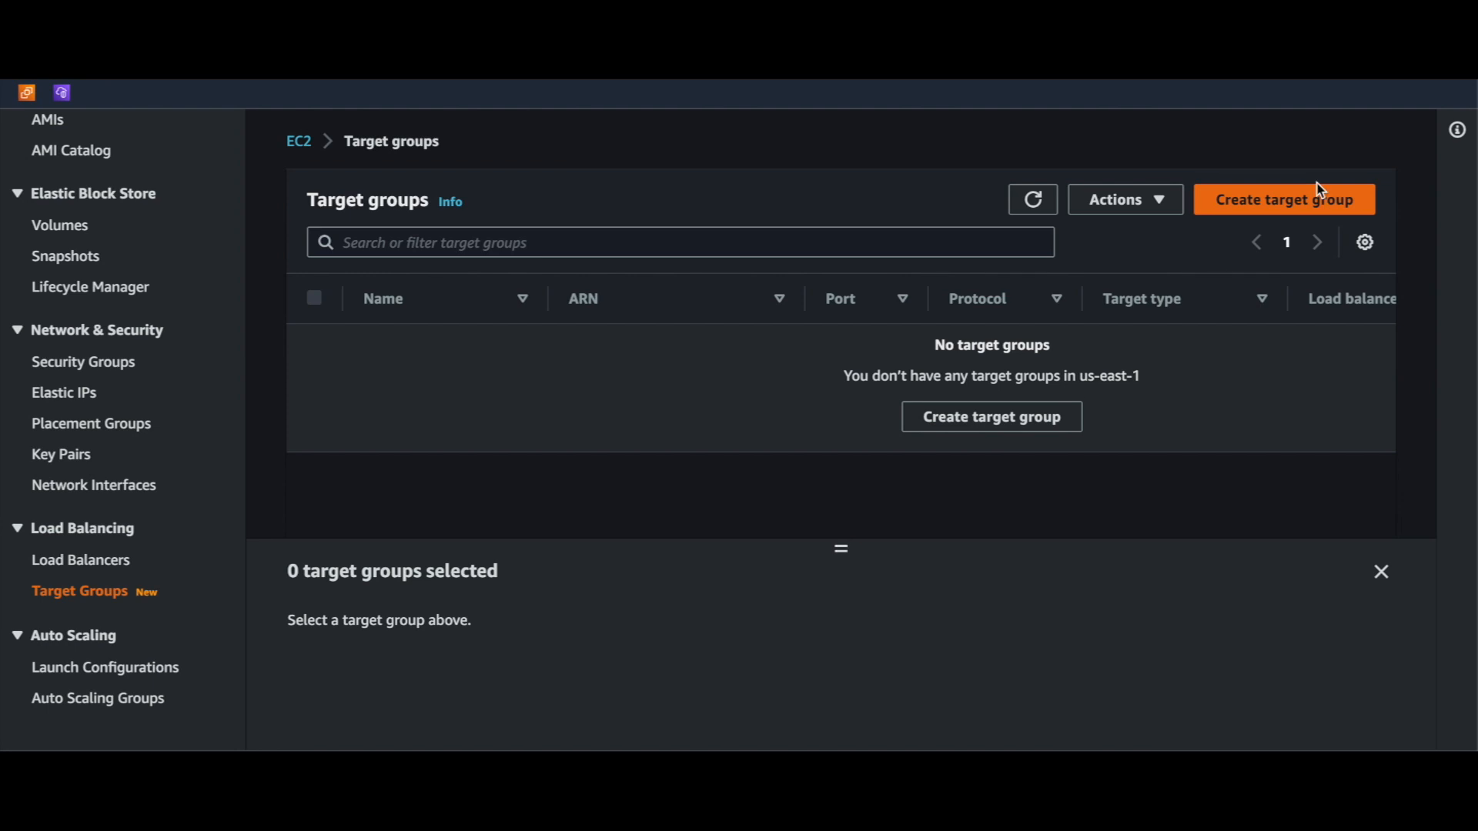
click(1274, 217)
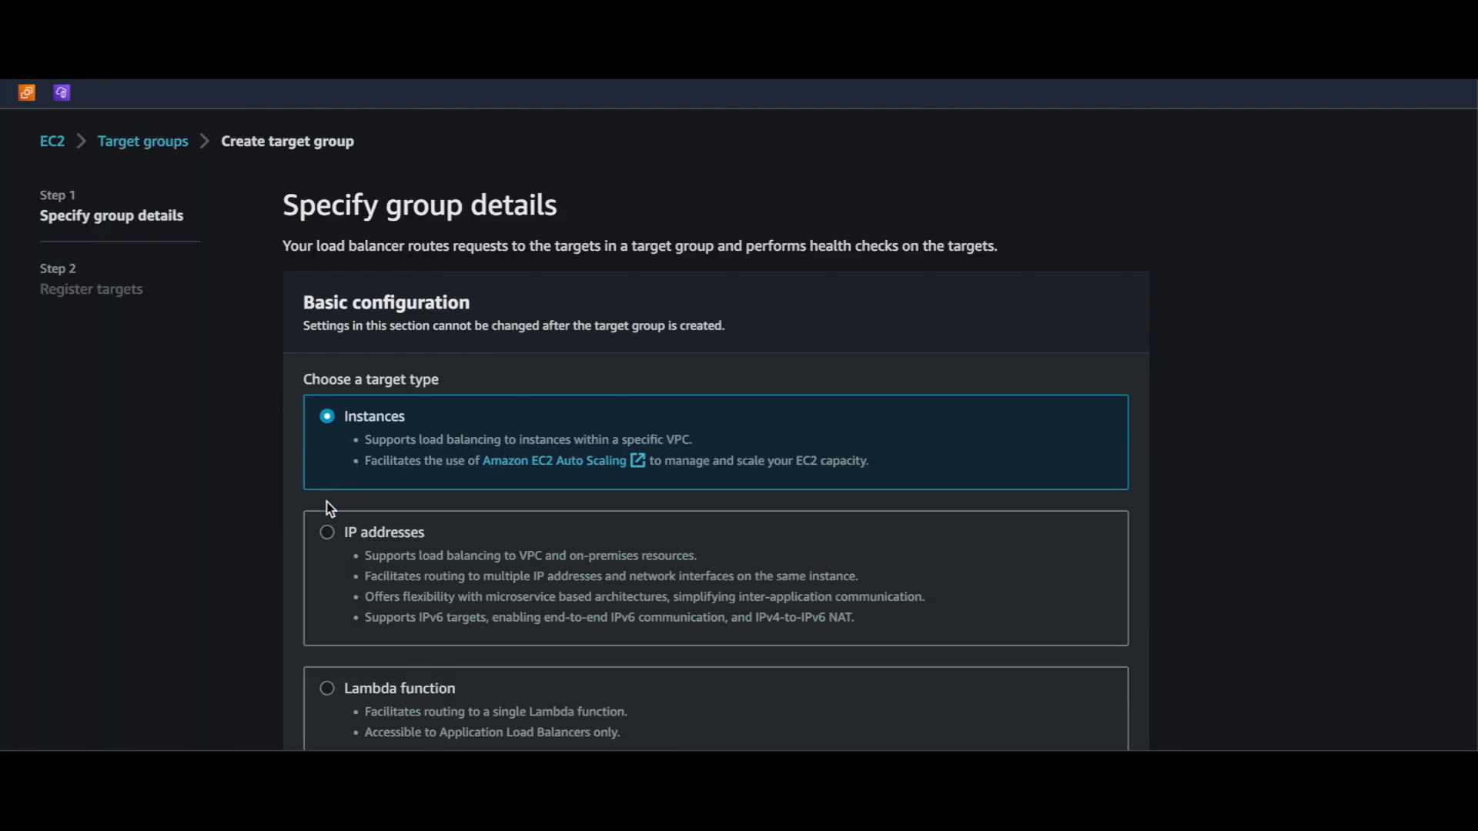
Name the instance-type target group czantoine-demo-tg, keep the default HTTP port 80 and health check settings, and continue to target registration
scroll(330, 508, down, 1)
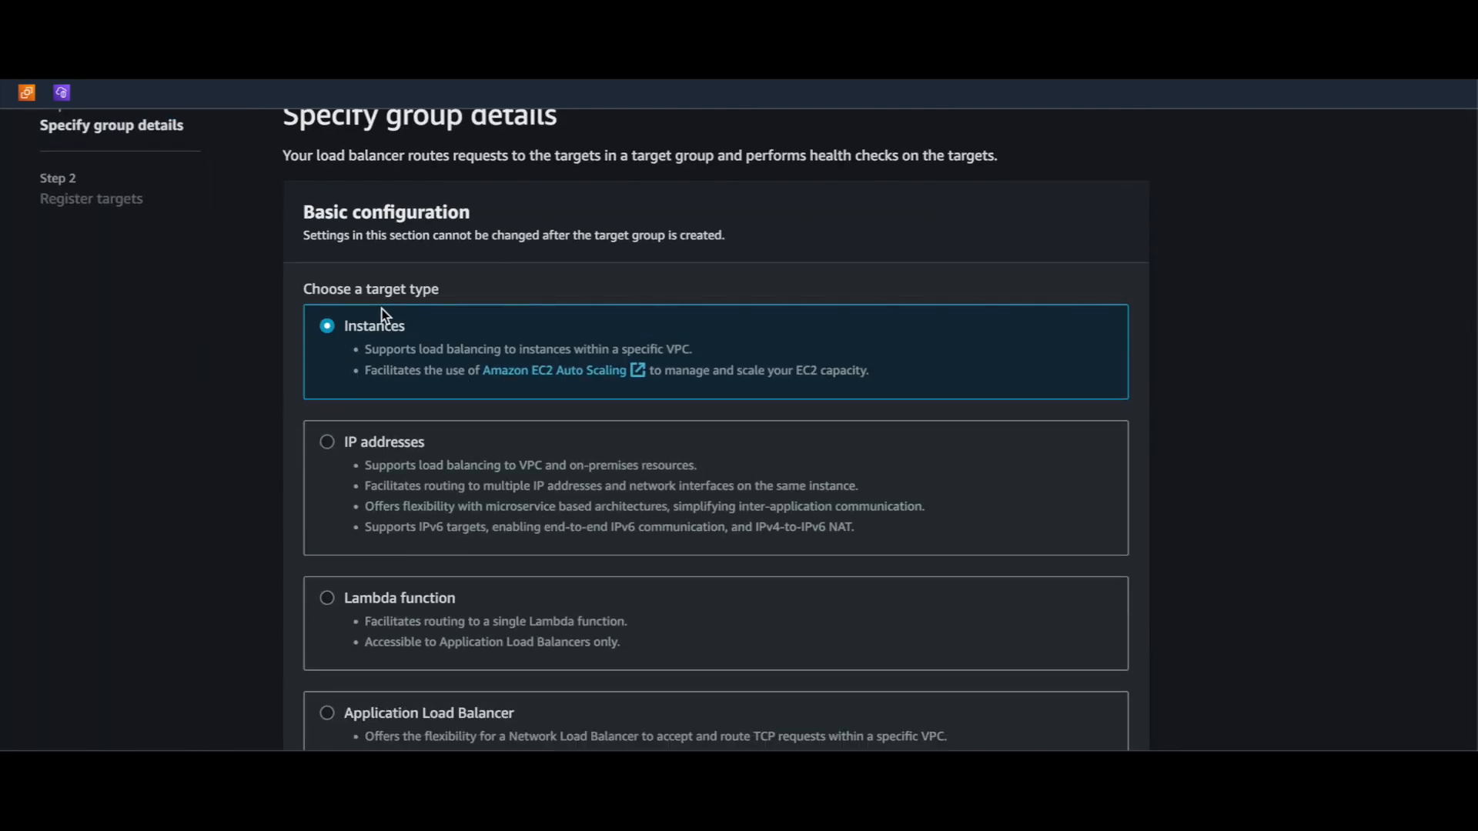
scroll(377, 316, down, 5)
click(327, 356)
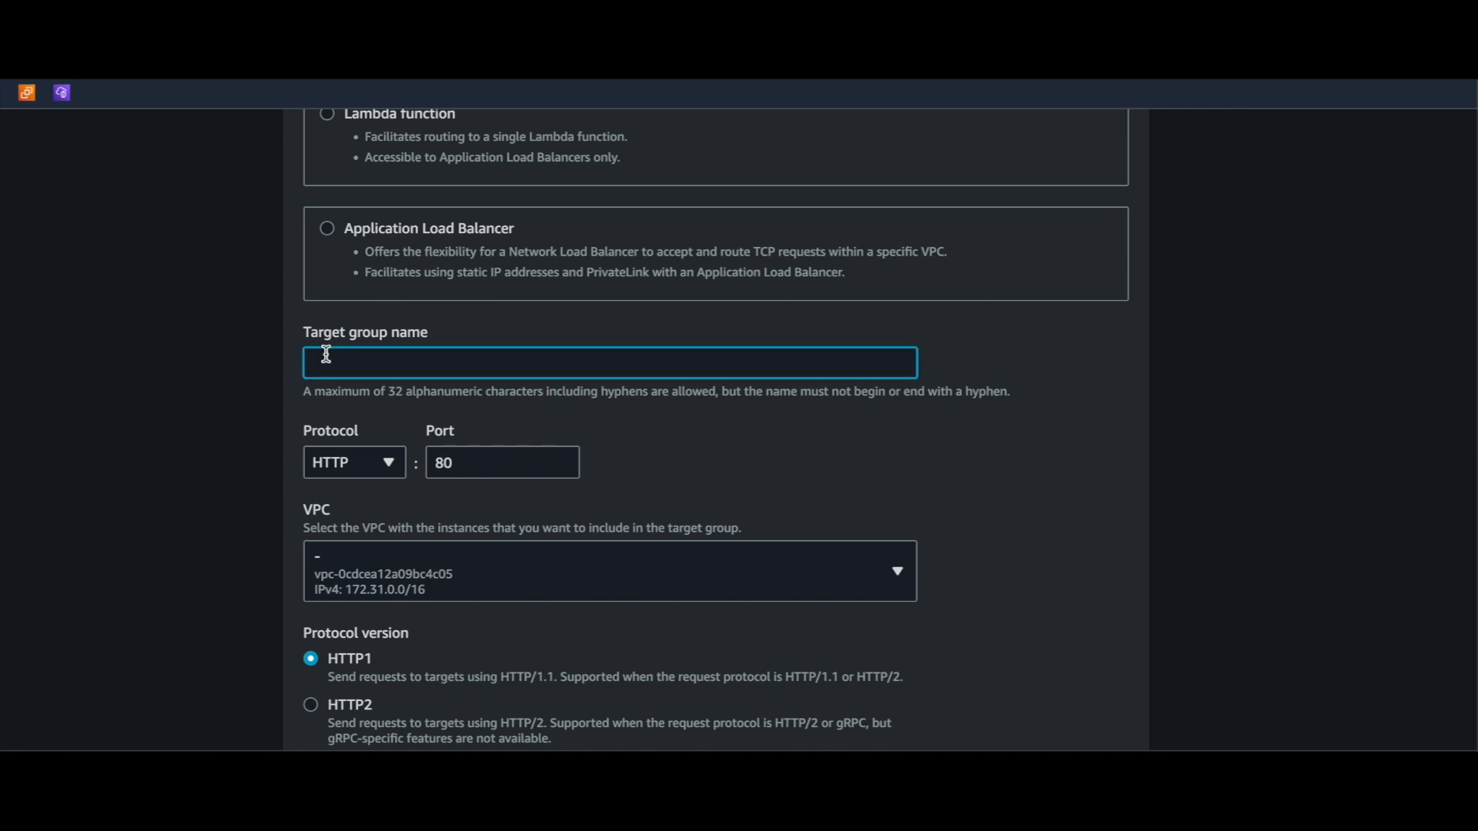
text(czantoine-demo-tg)
scroll(649, 349, down, 1)
scroll(650, 349, down, 1)
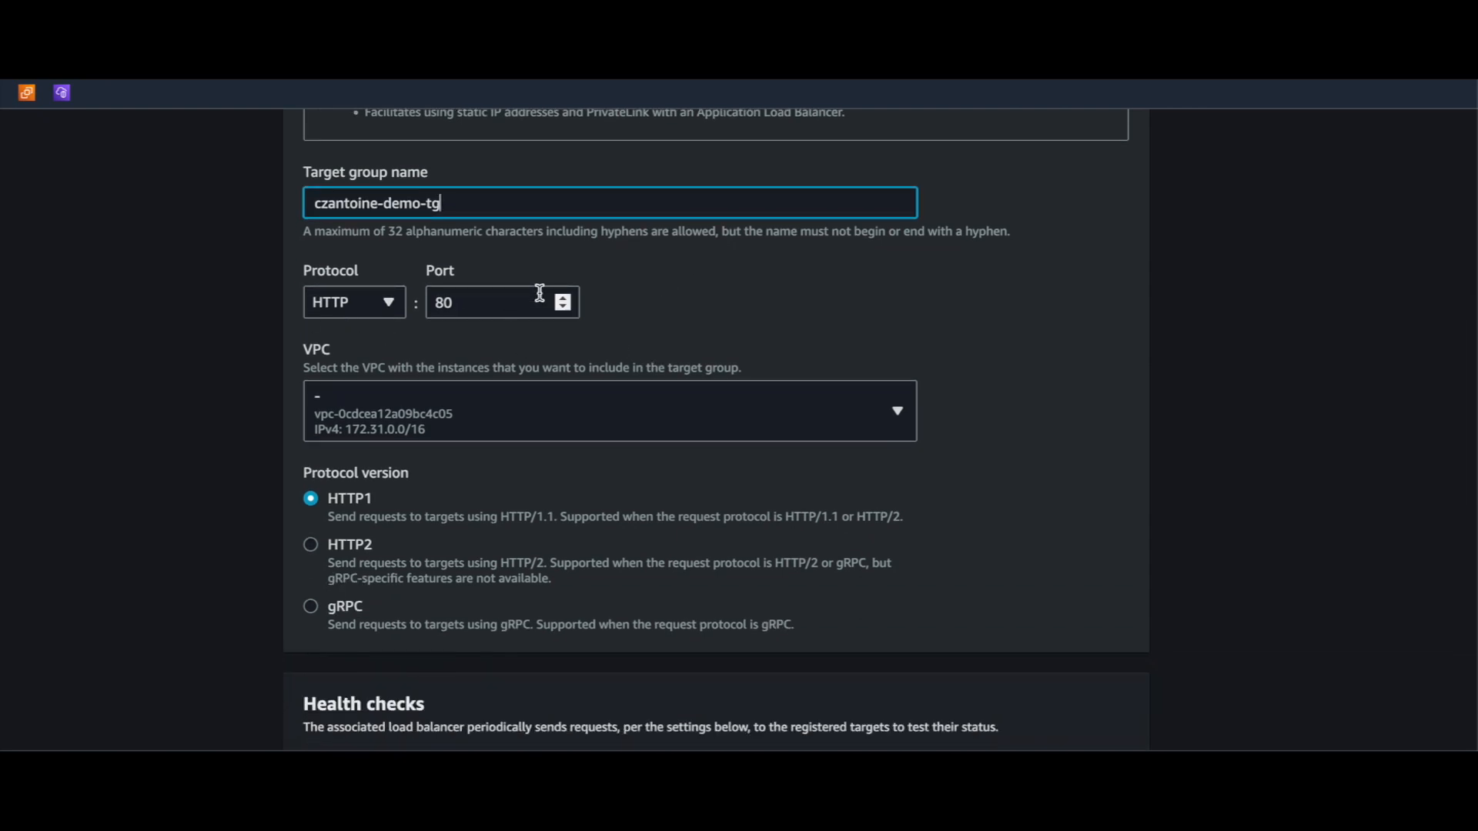
scroll(710, 376, down, 2)
scroll(710, 376, down, 2)
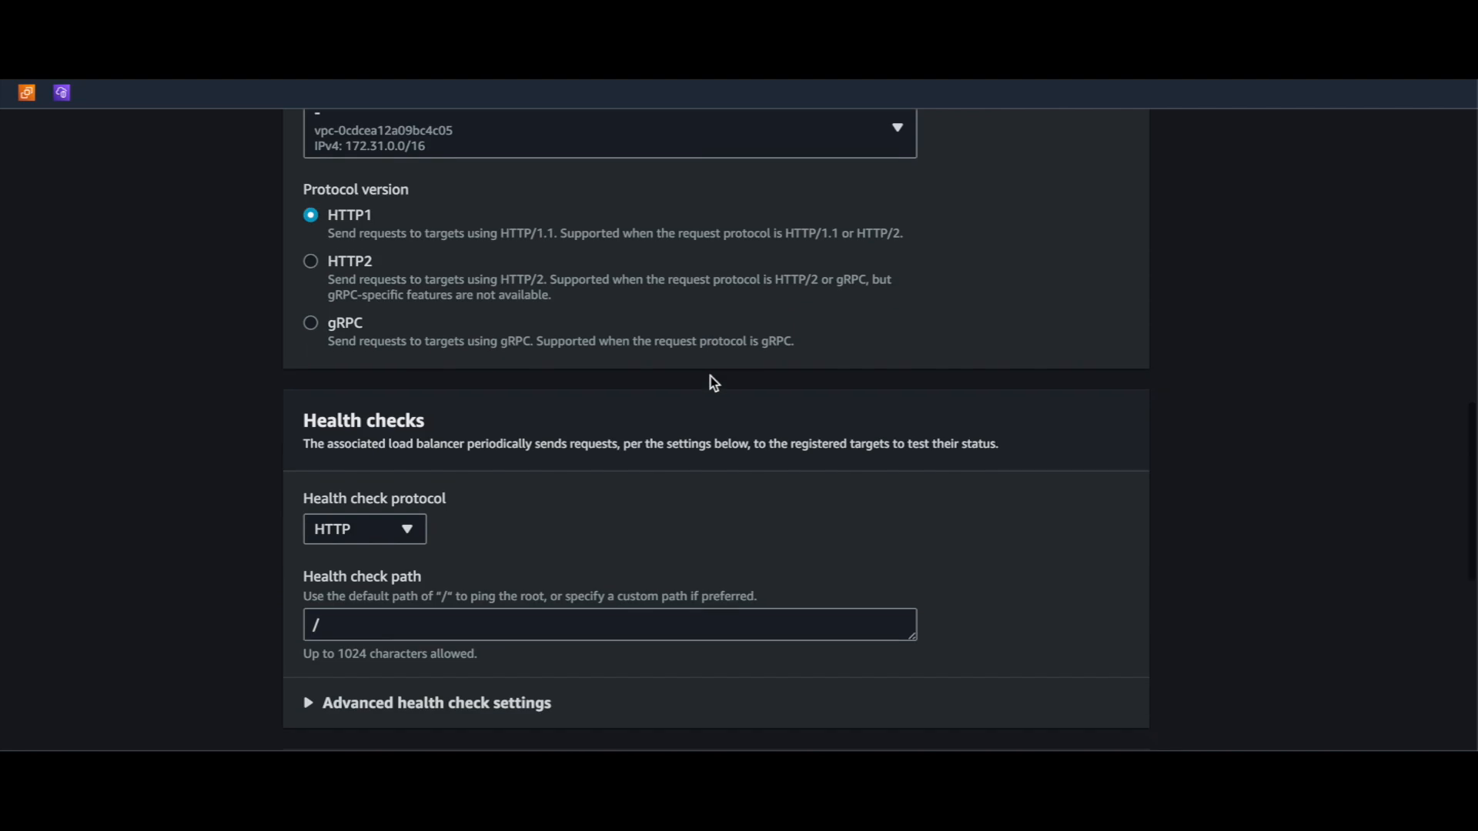
scroll(710, 376, down, 8)
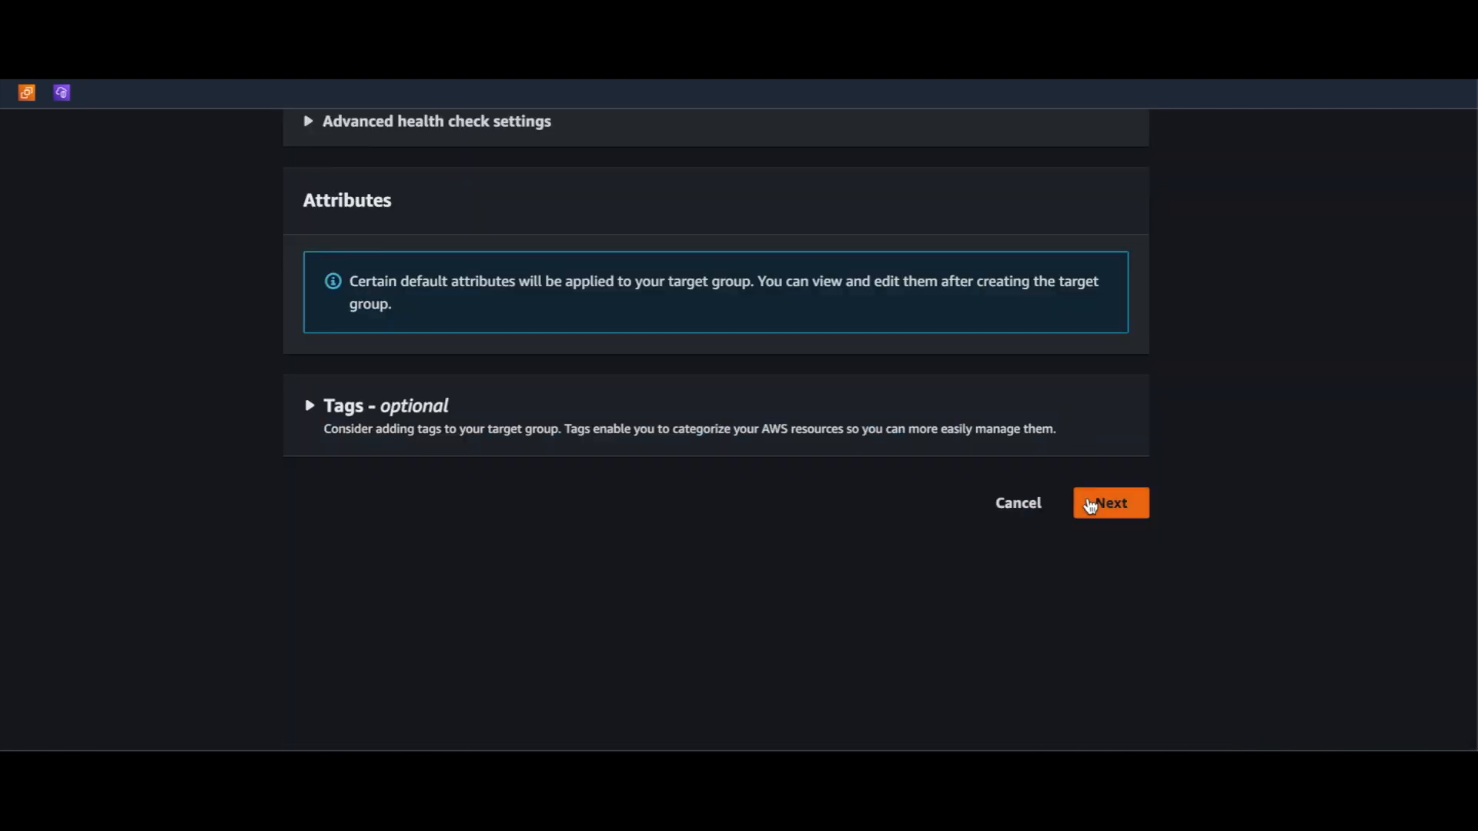
click(1090, 505)
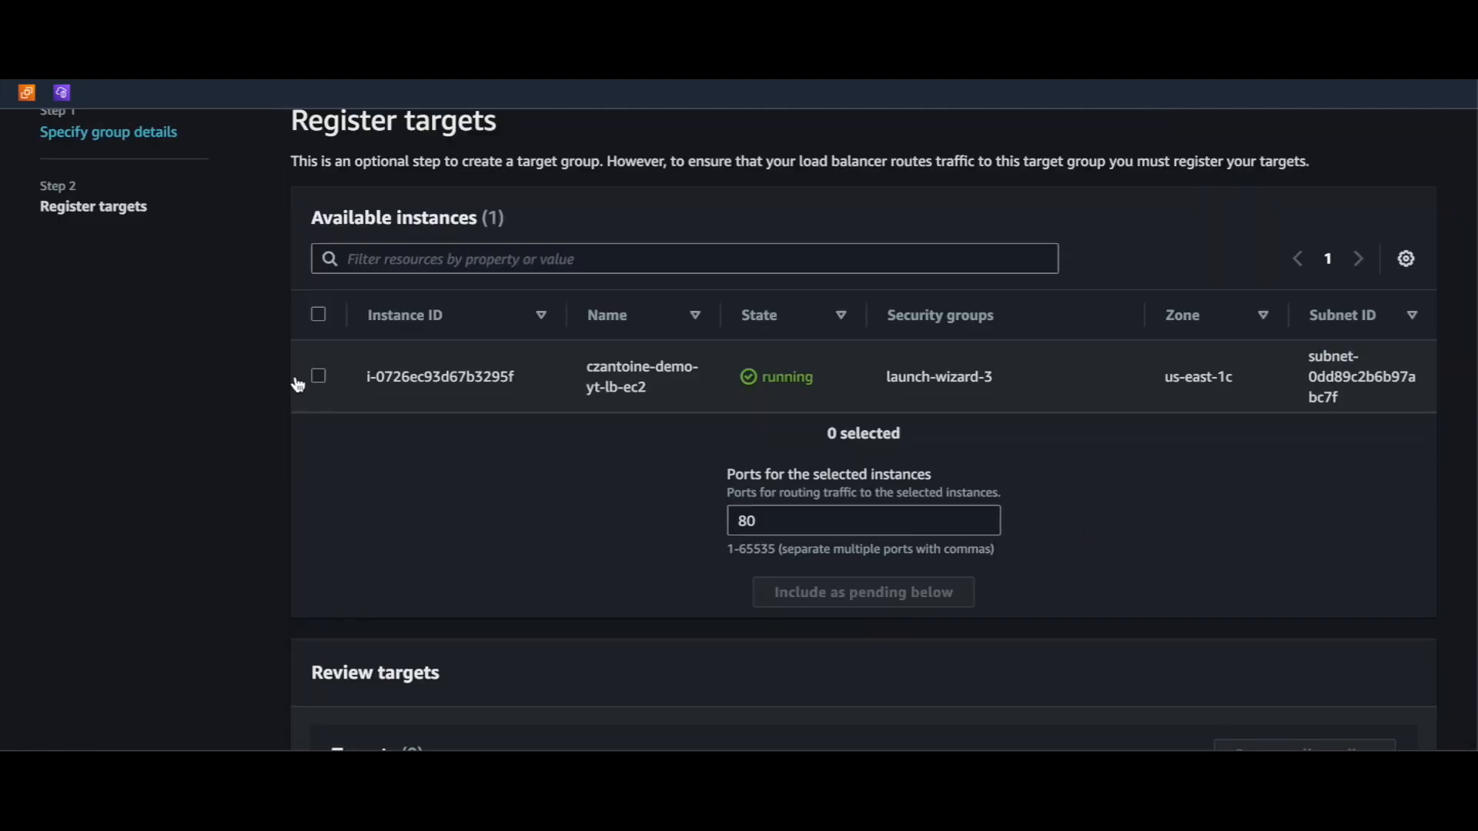
Include the czantoine-demo-yt-lb-ec2 instance as a pending target on port 80
drag(822, 377, 696, 373)
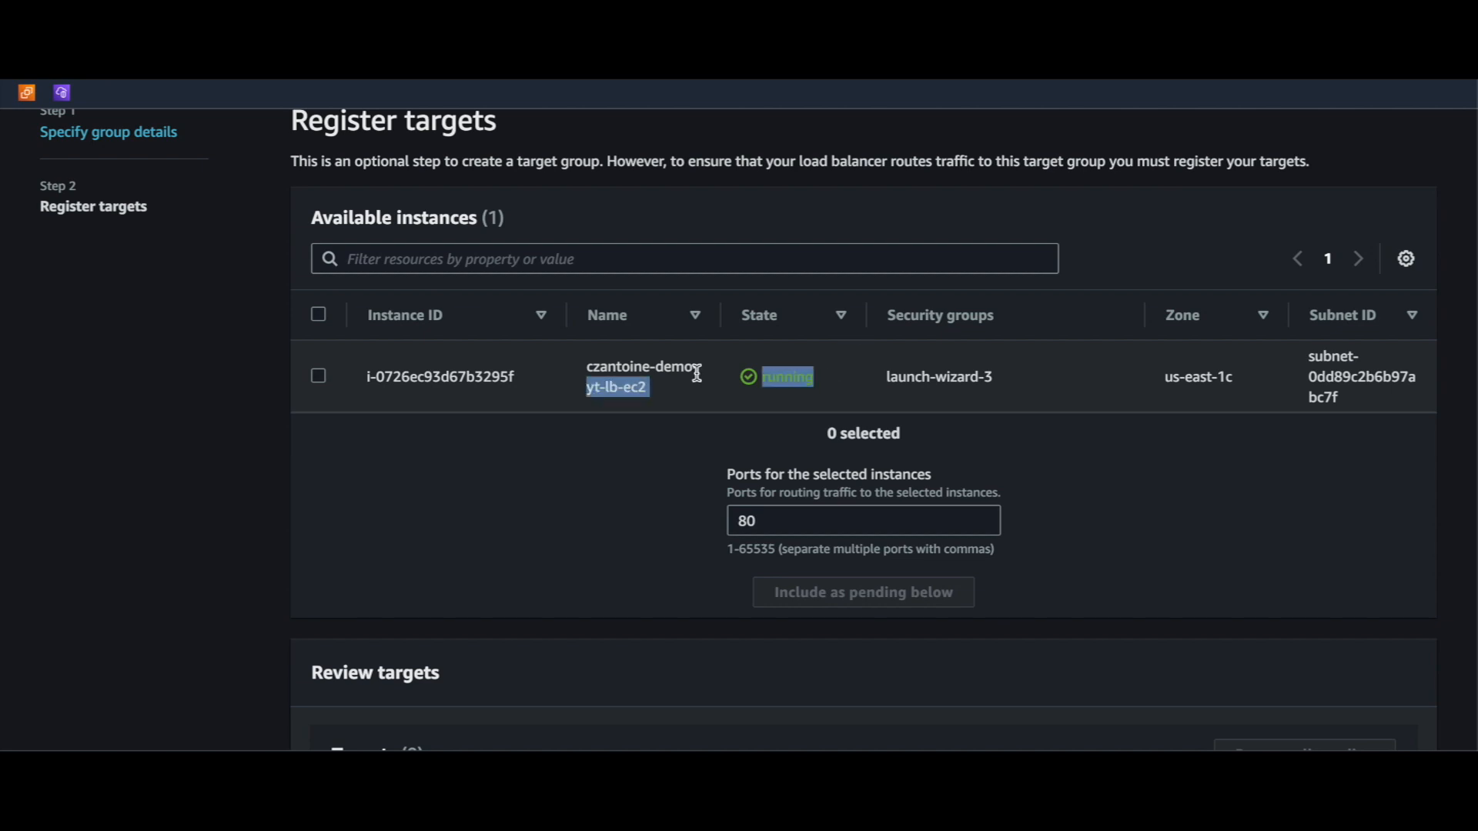
click(318, 377)
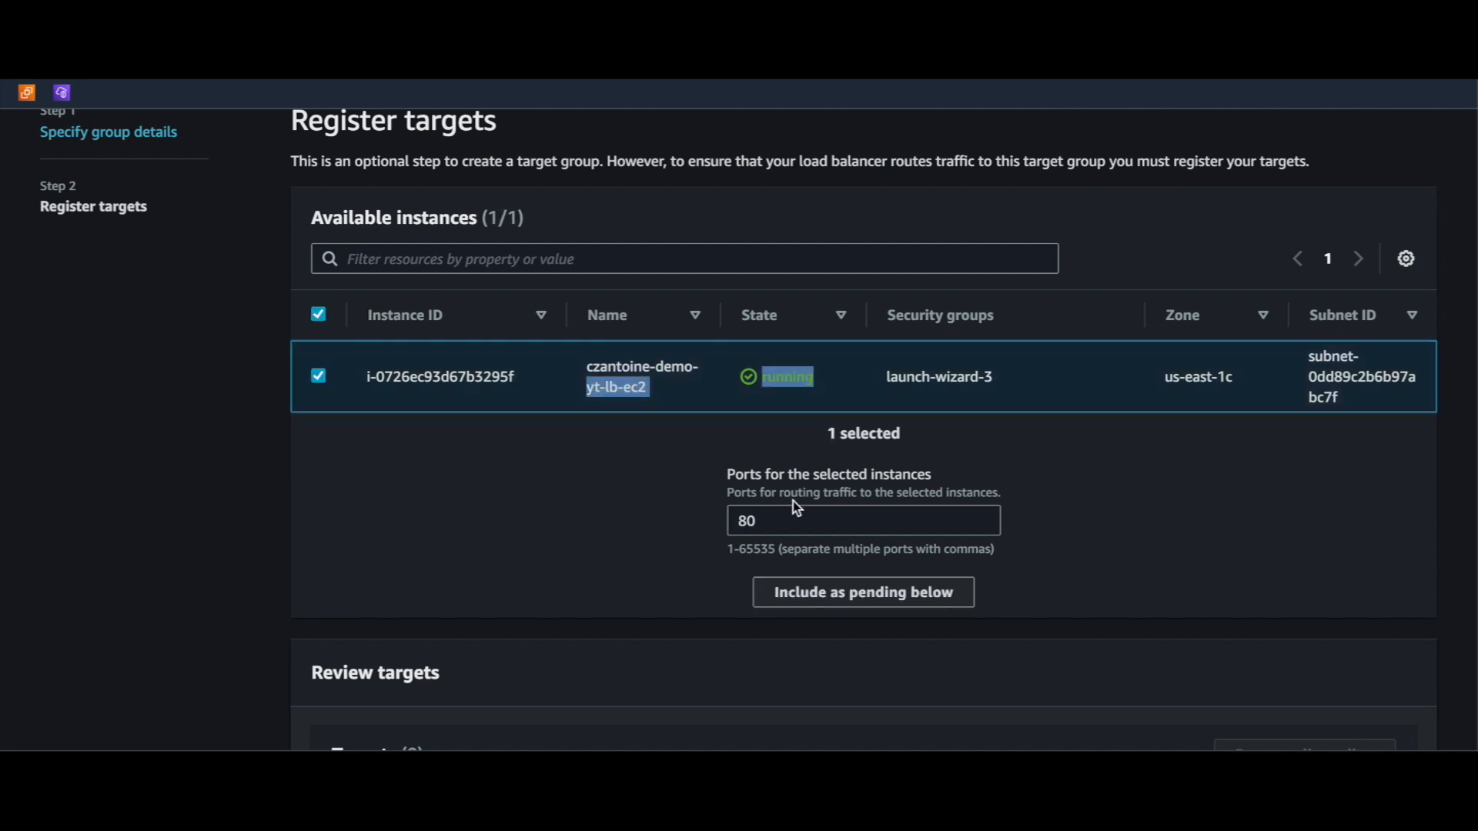
drag(732, 483, 945, 475)
drag(775, 521, 660, 526)
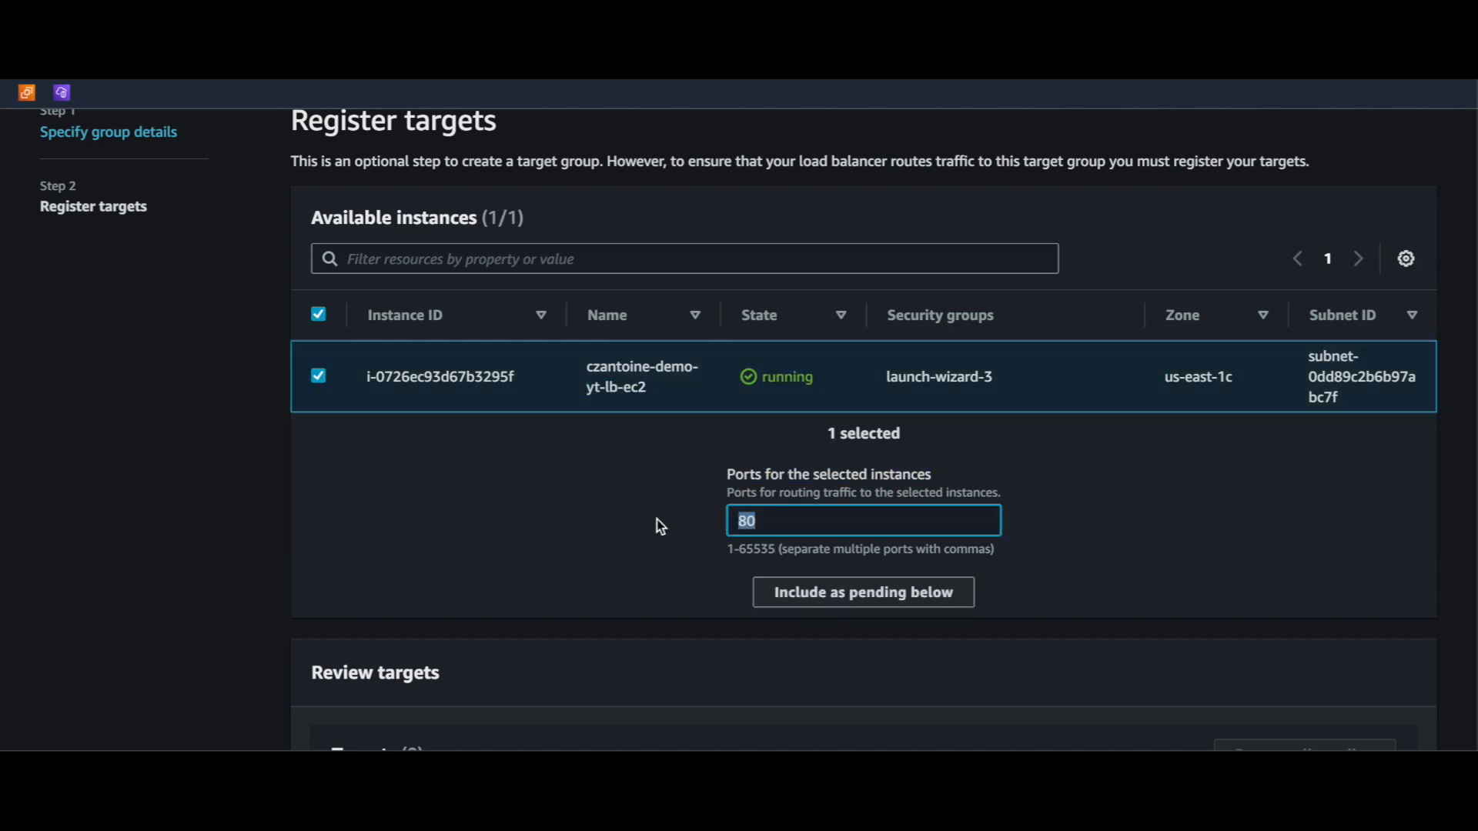
click(818, 598)
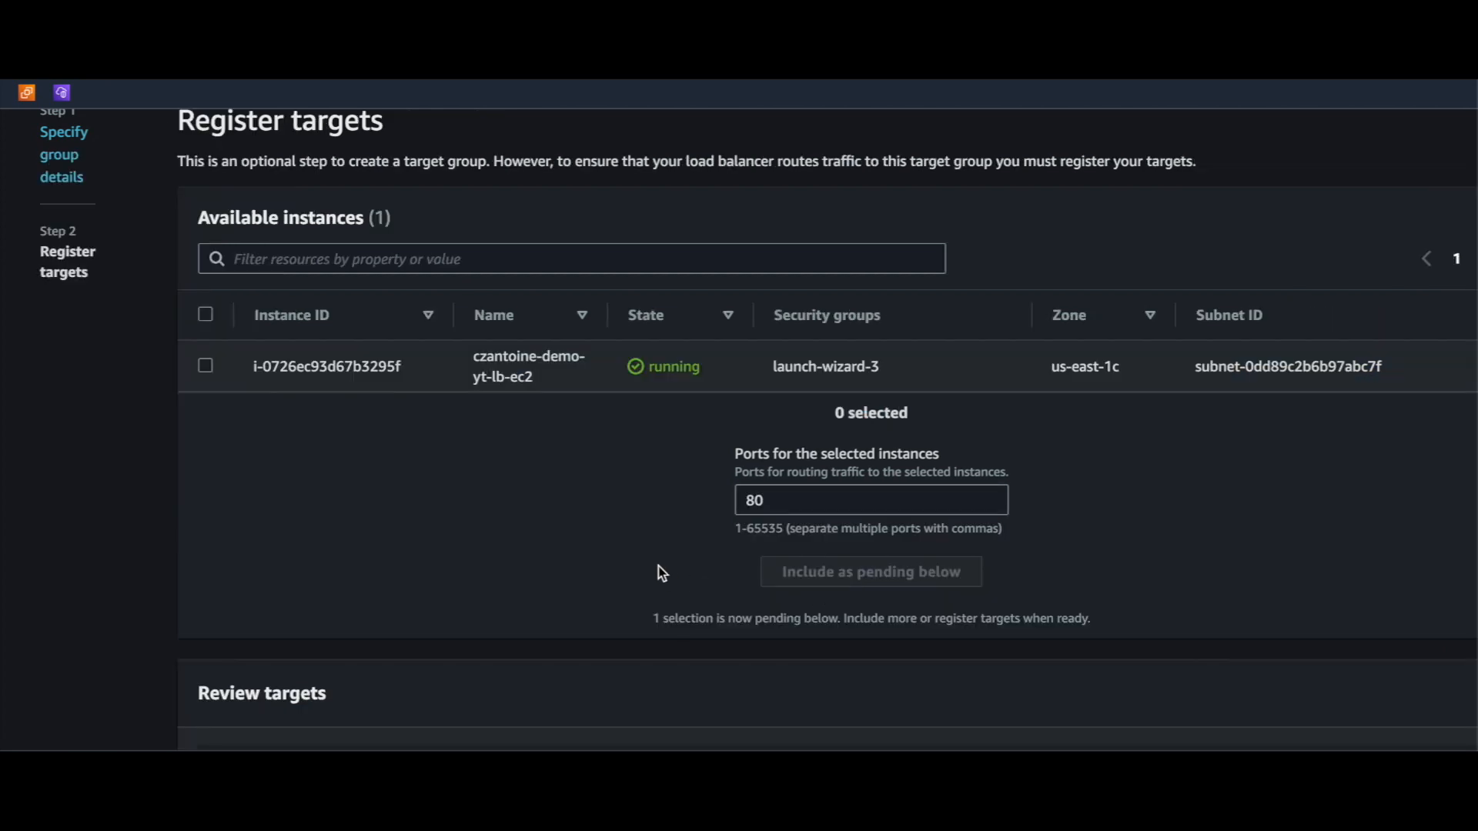
Review the pending target and create the target group
scroll(662, 573, down, 4)
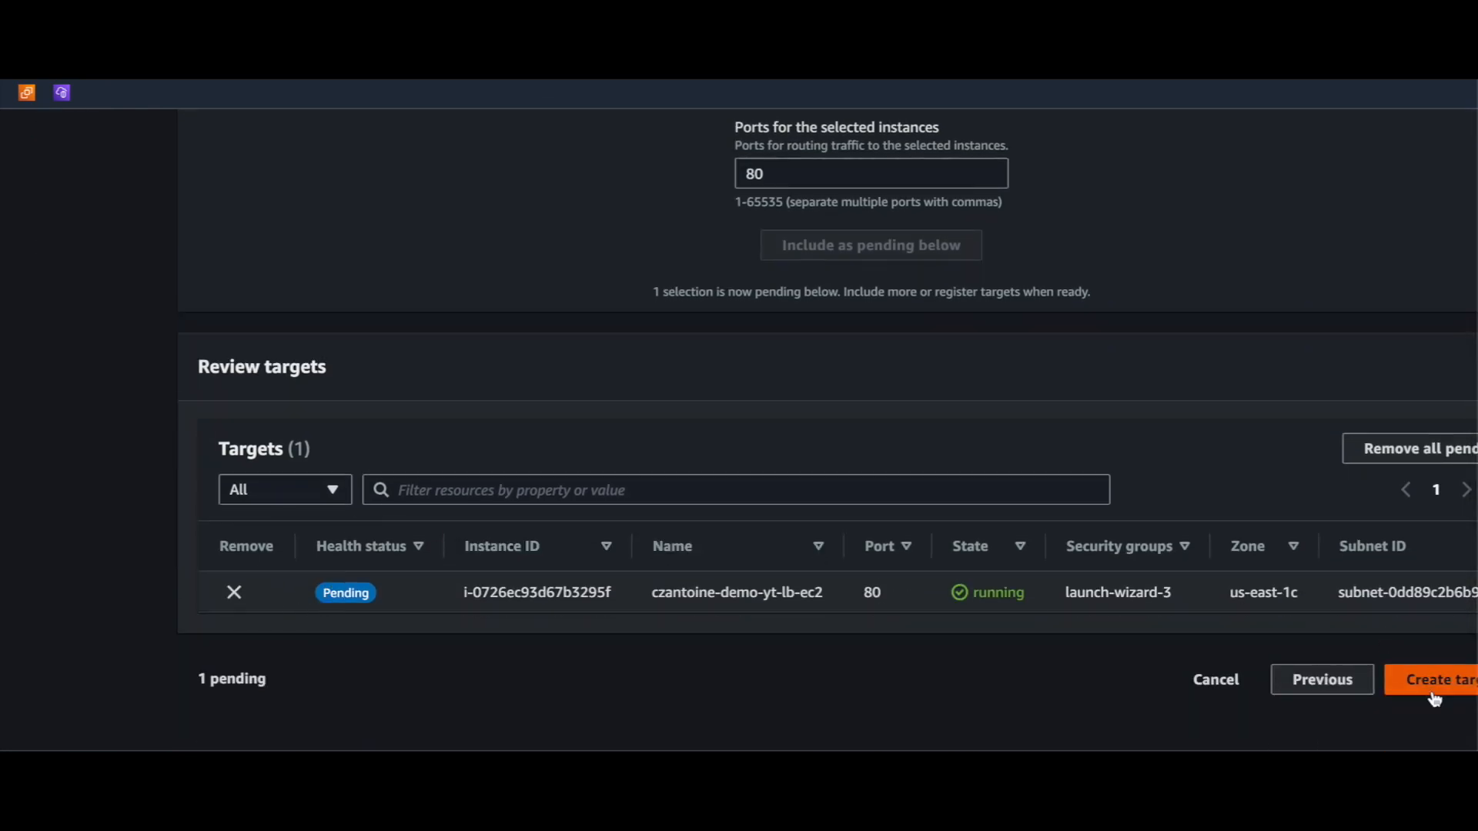
scroll(1432, 699, right, 2)
click(1360, 685)
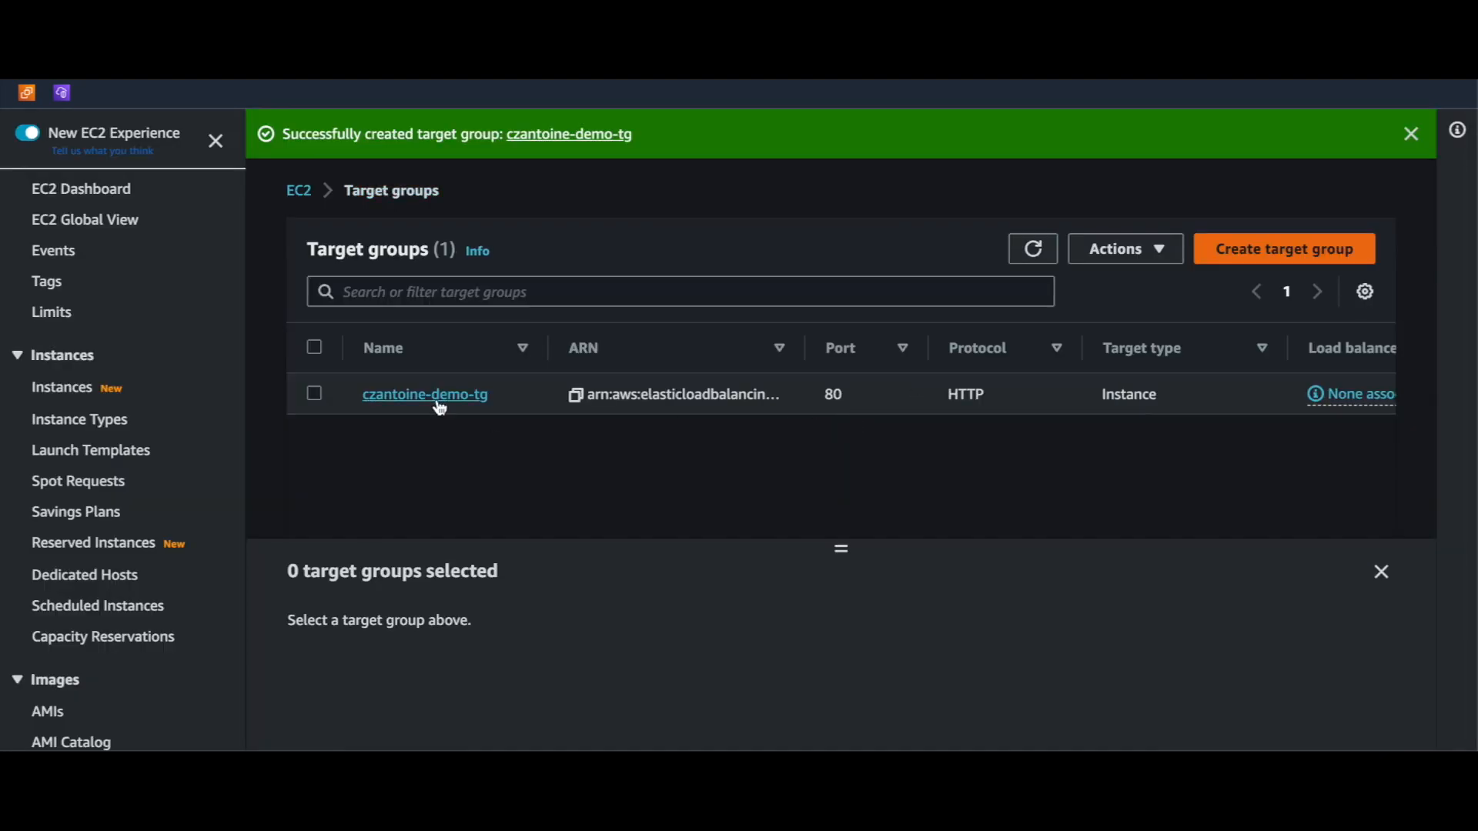
Open the czantoine-demo-tg target group and examine the registered target's zone and refreshed health status
scroll(881, 400, right, 5)
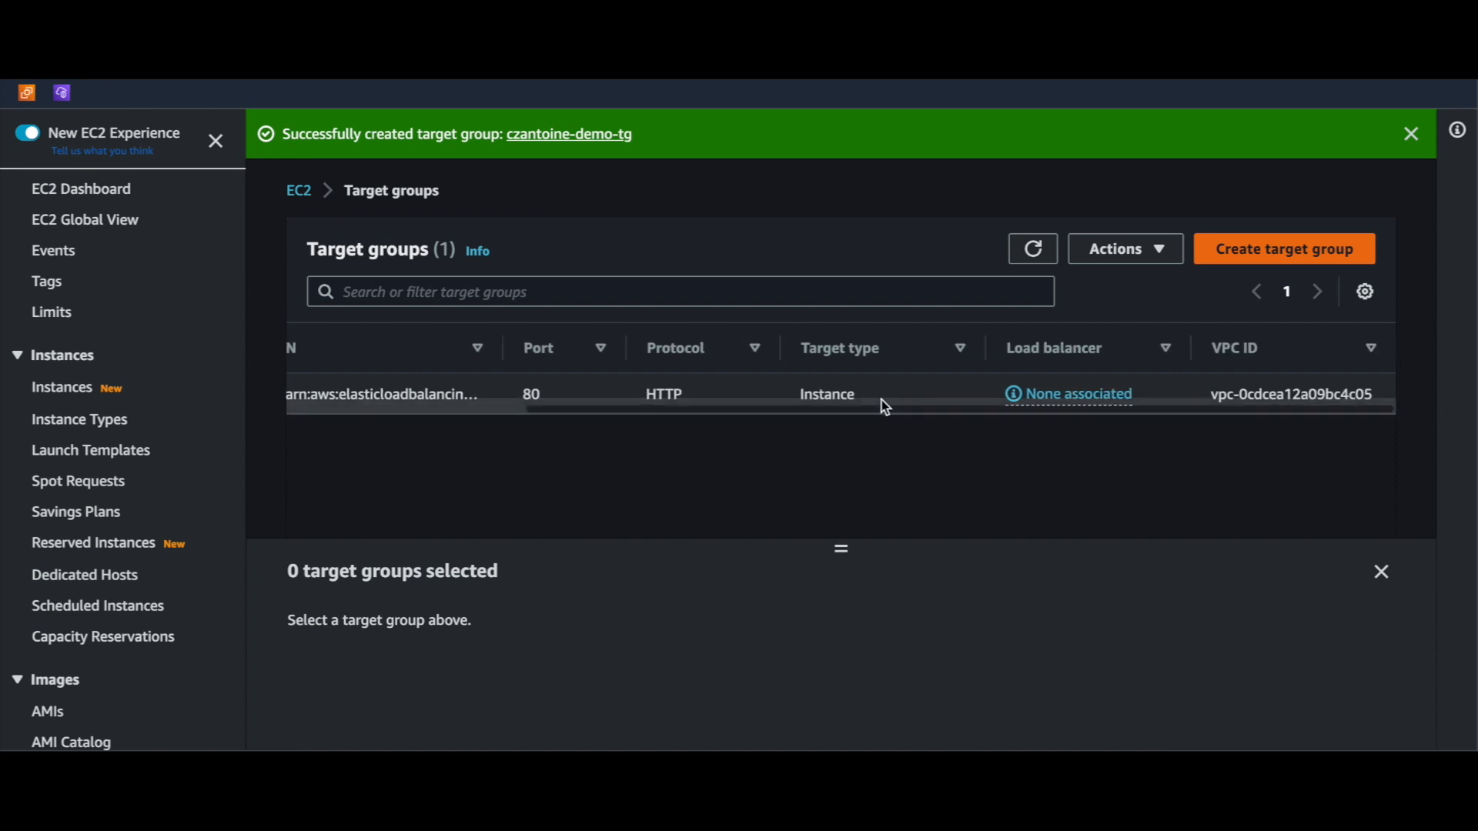
scroll(1070, 374, left, 1)
scroll(1070, 377, left, 5)
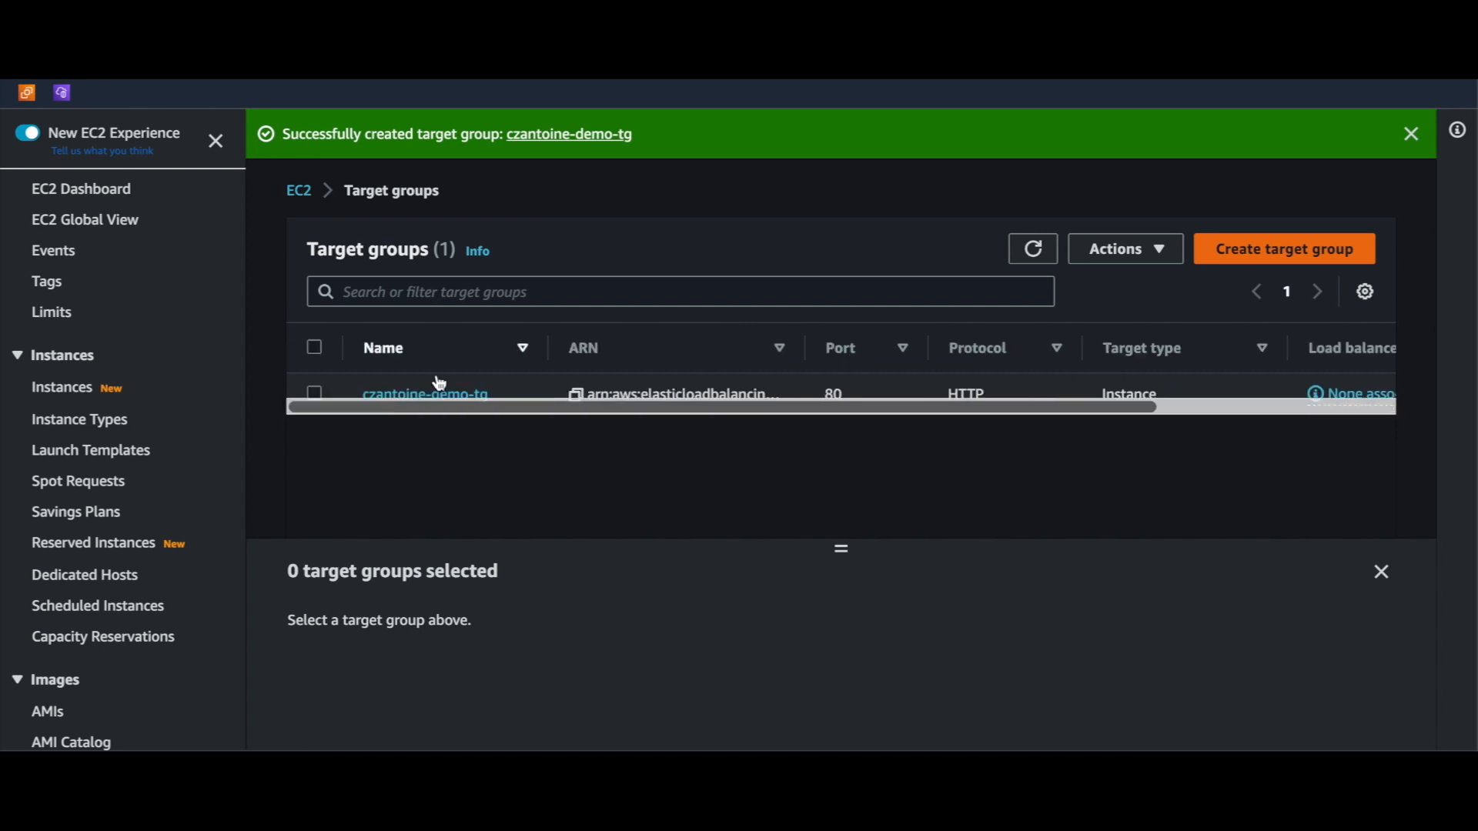
click(459, 397)
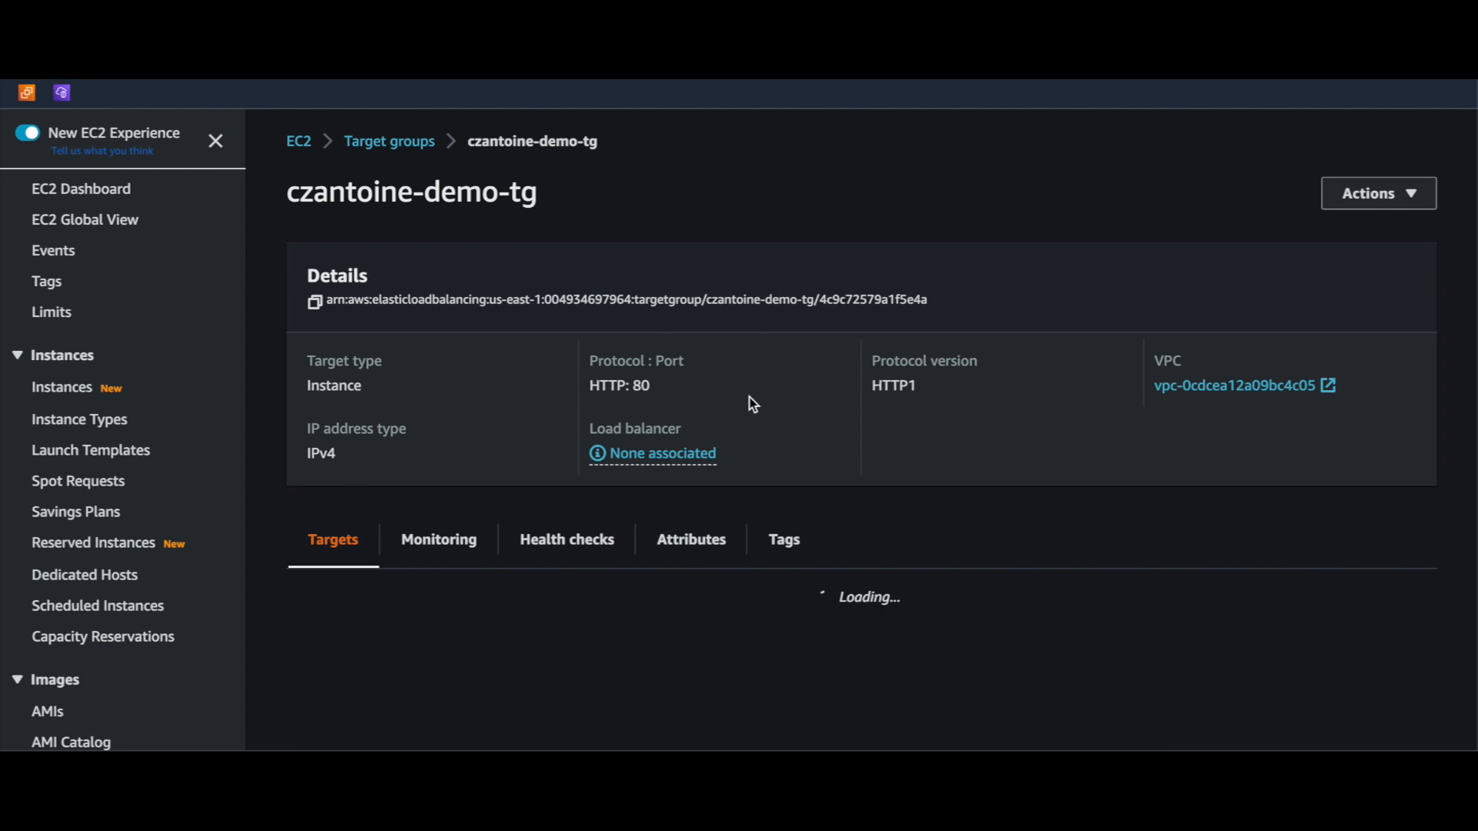
scroll(753, 403, down, 4)
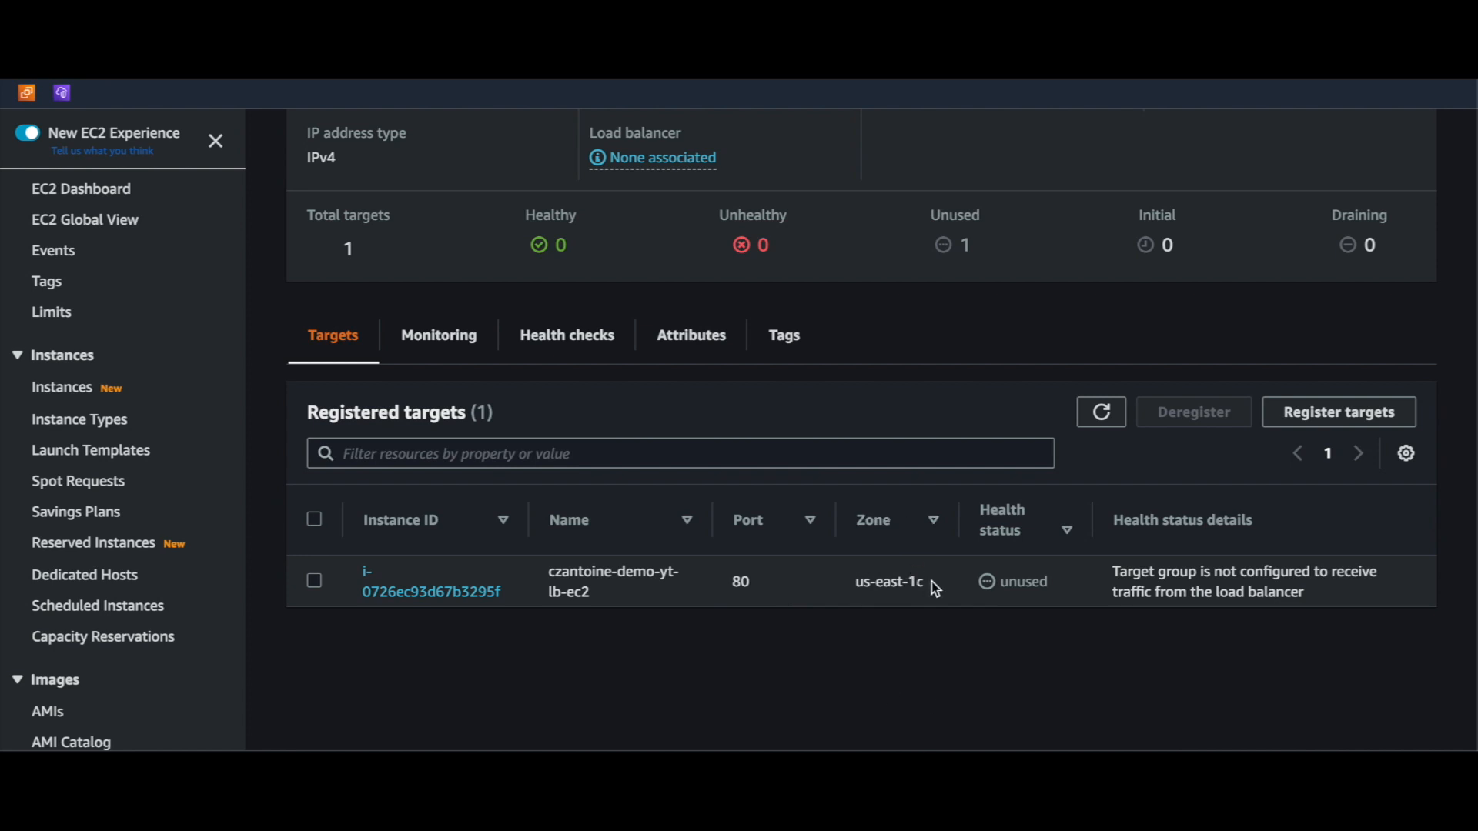
drag(924, 583, 857, 581)
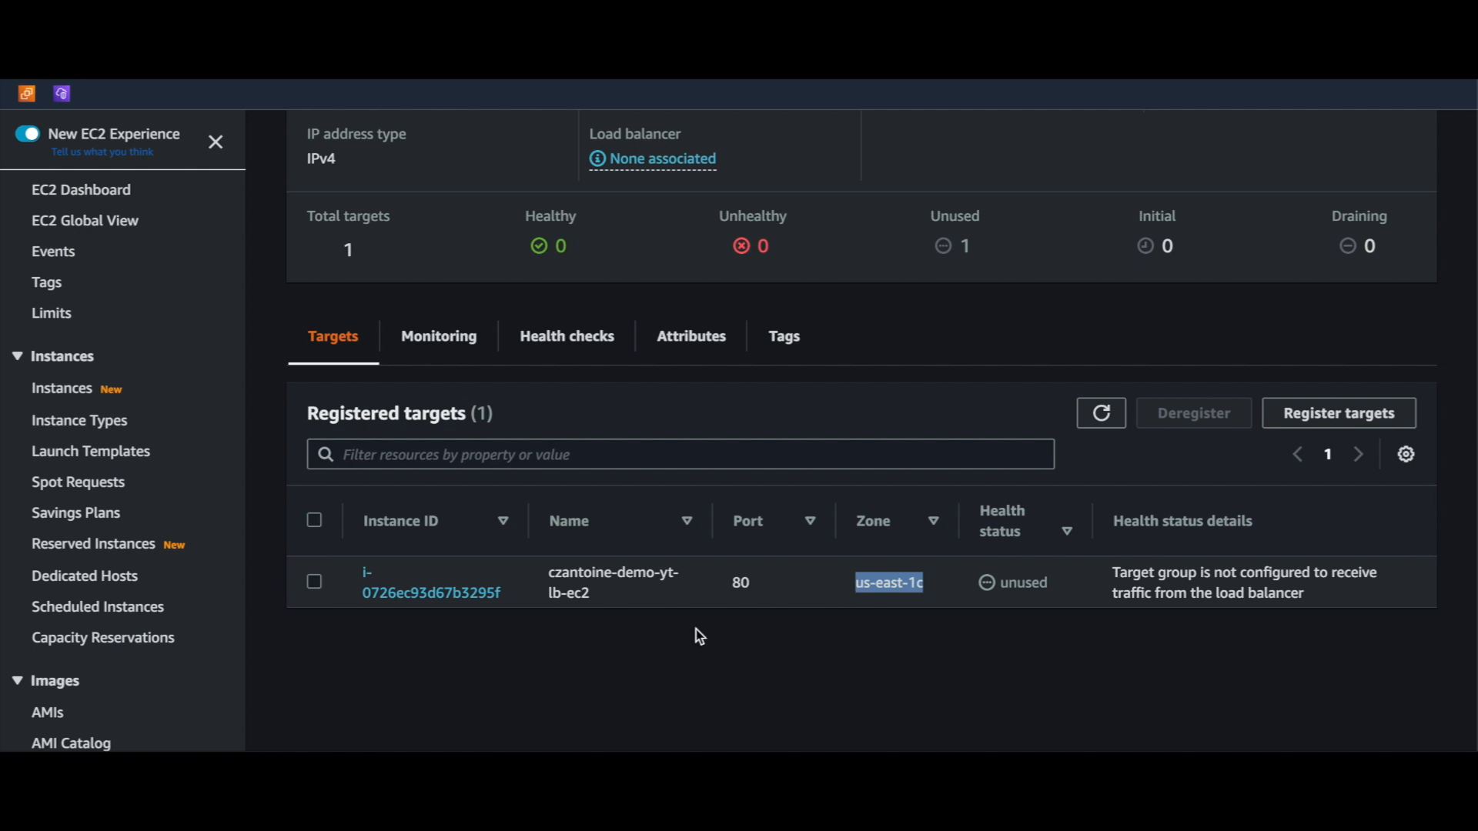
click(1101, 413)
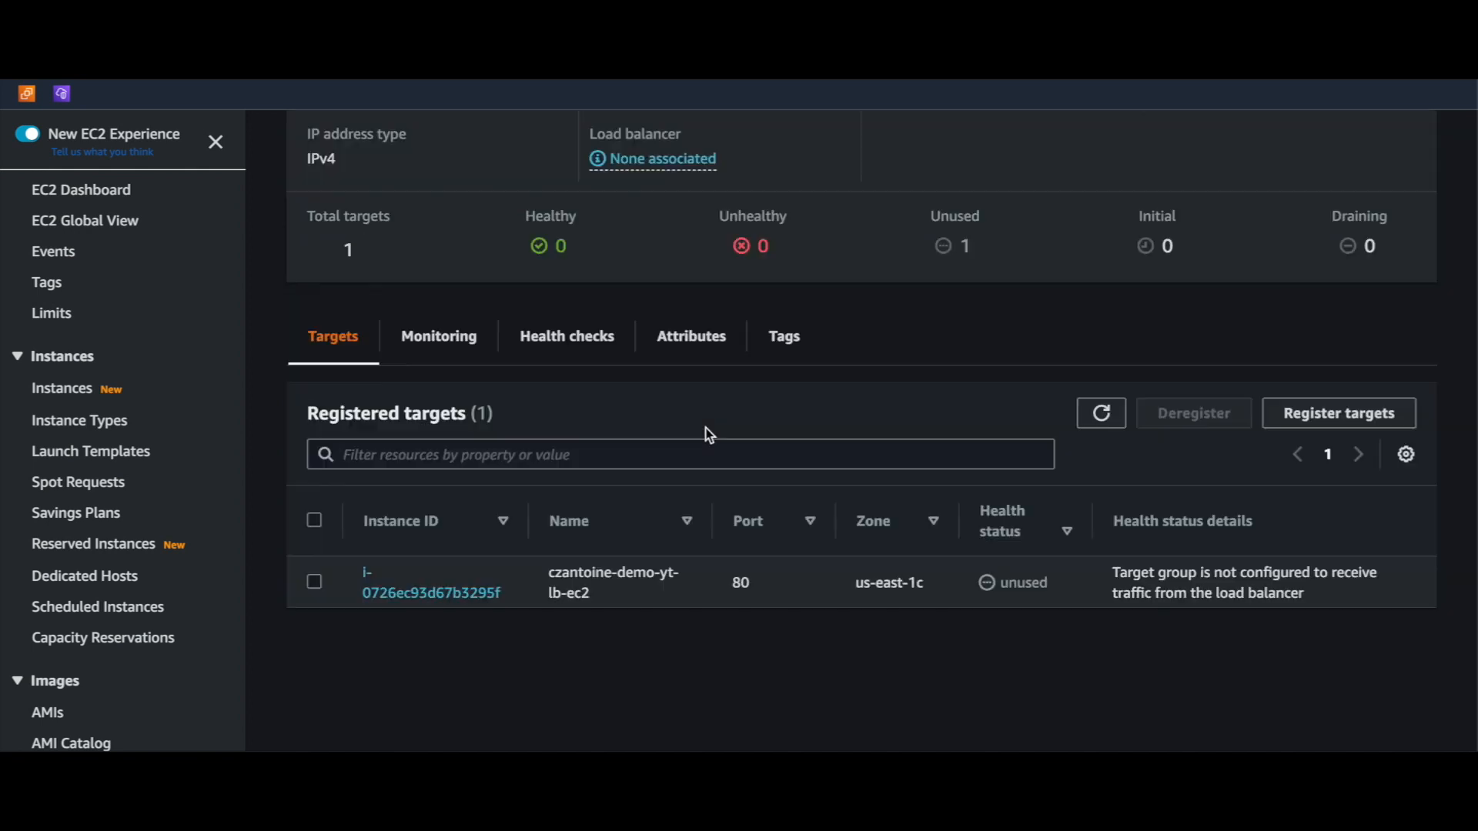
Go to the load balancers list and start creating an Application Load Balancer
scroll(116, 686, down, 8)
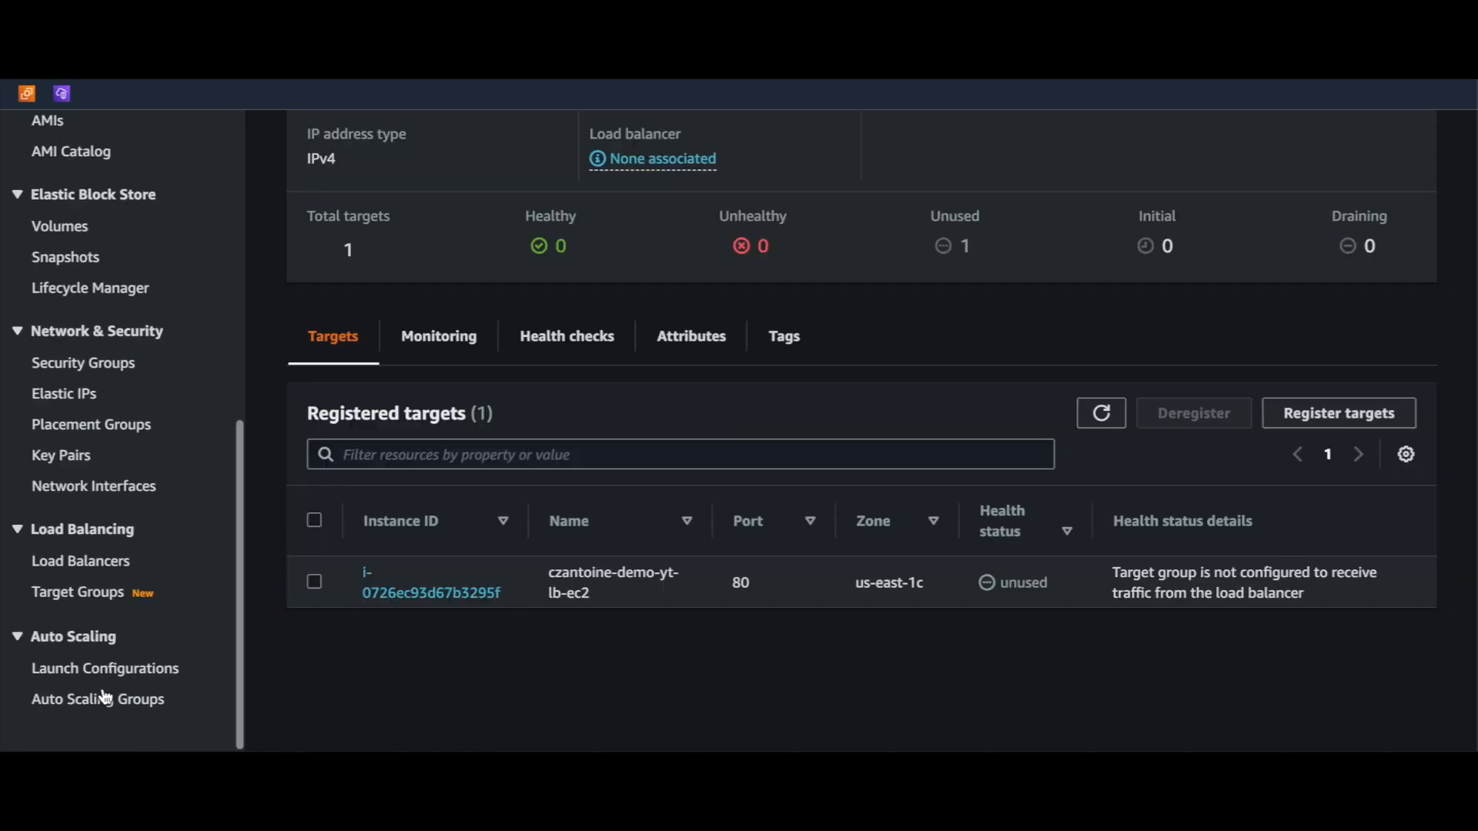
click(110, 562)
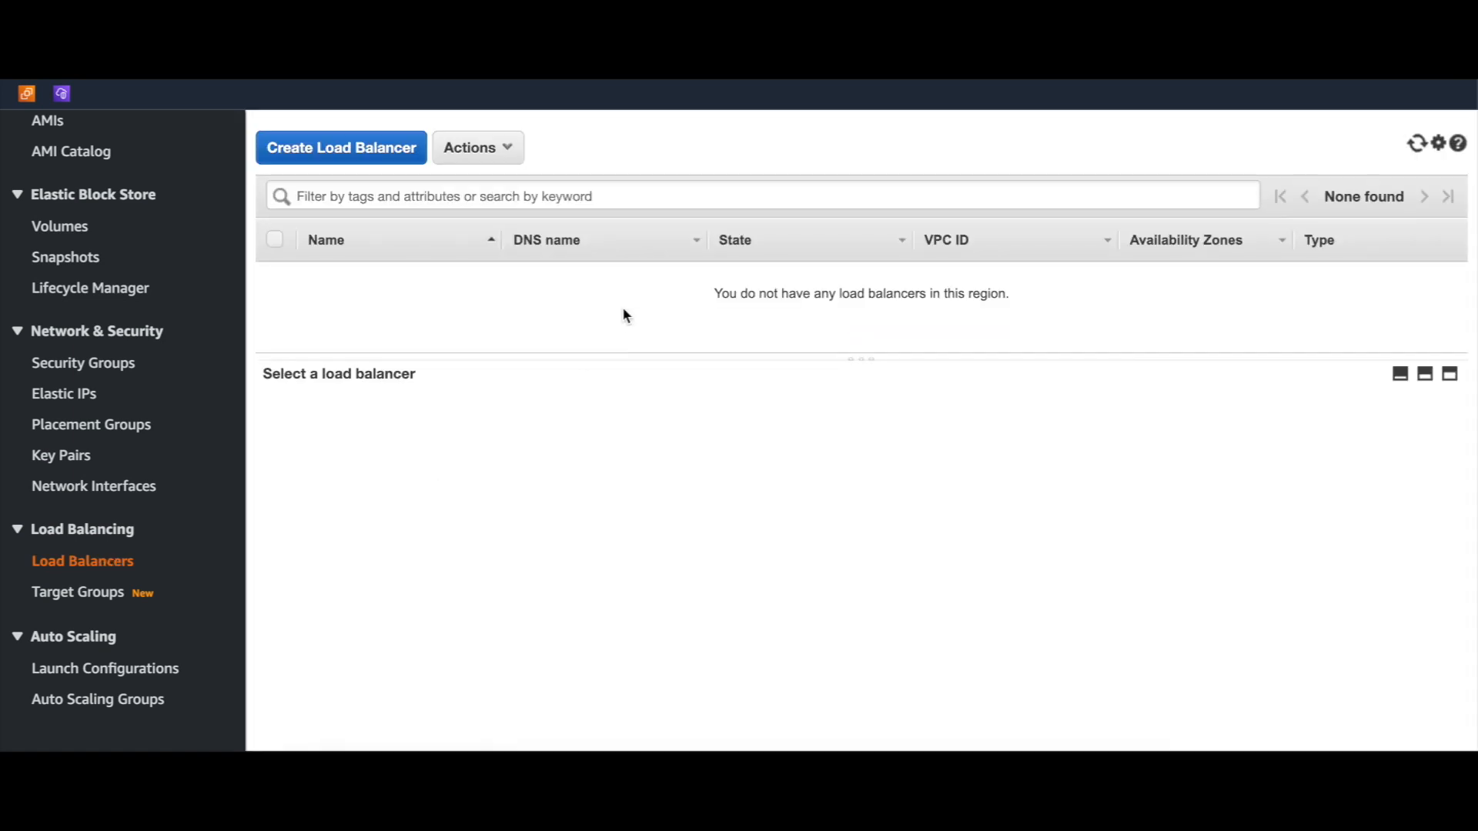
click(363, 150)
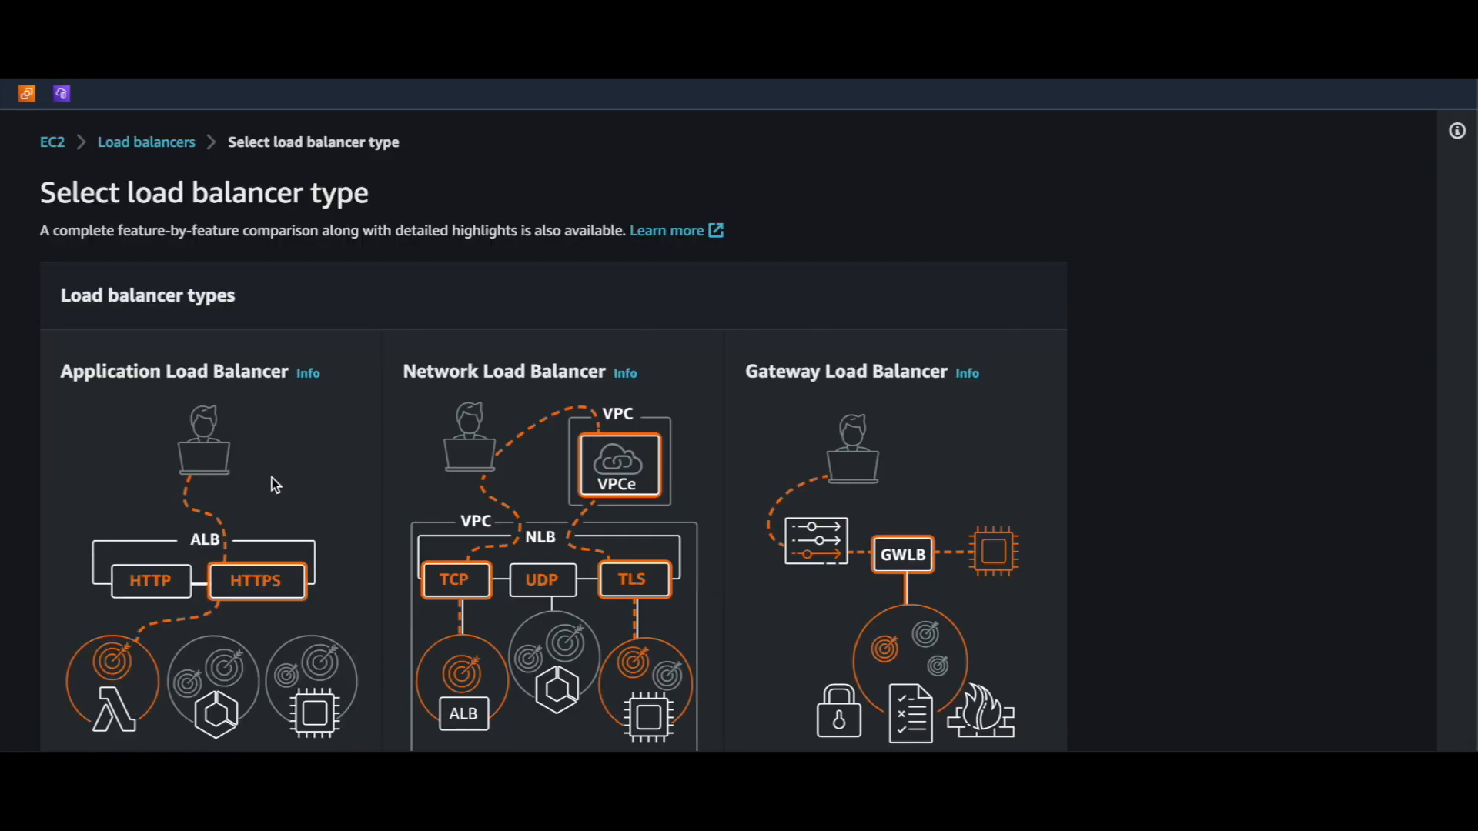
scroll(271, 477, down, 2)
drag(60, 264, 298, 263)
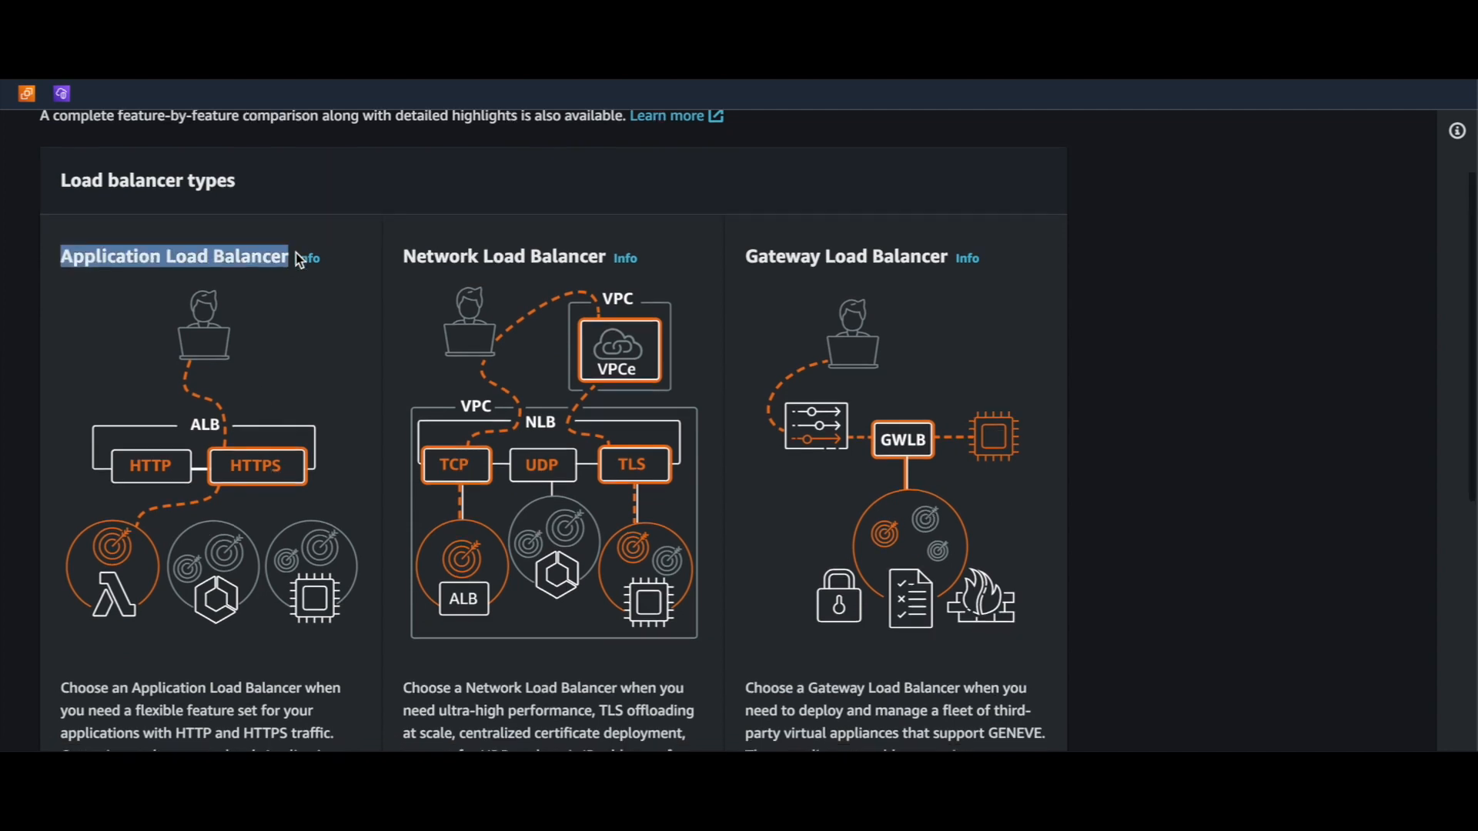
scroll(299, 260, down, 4)
scroll(298, 260, down, 4)
click(102, 434)
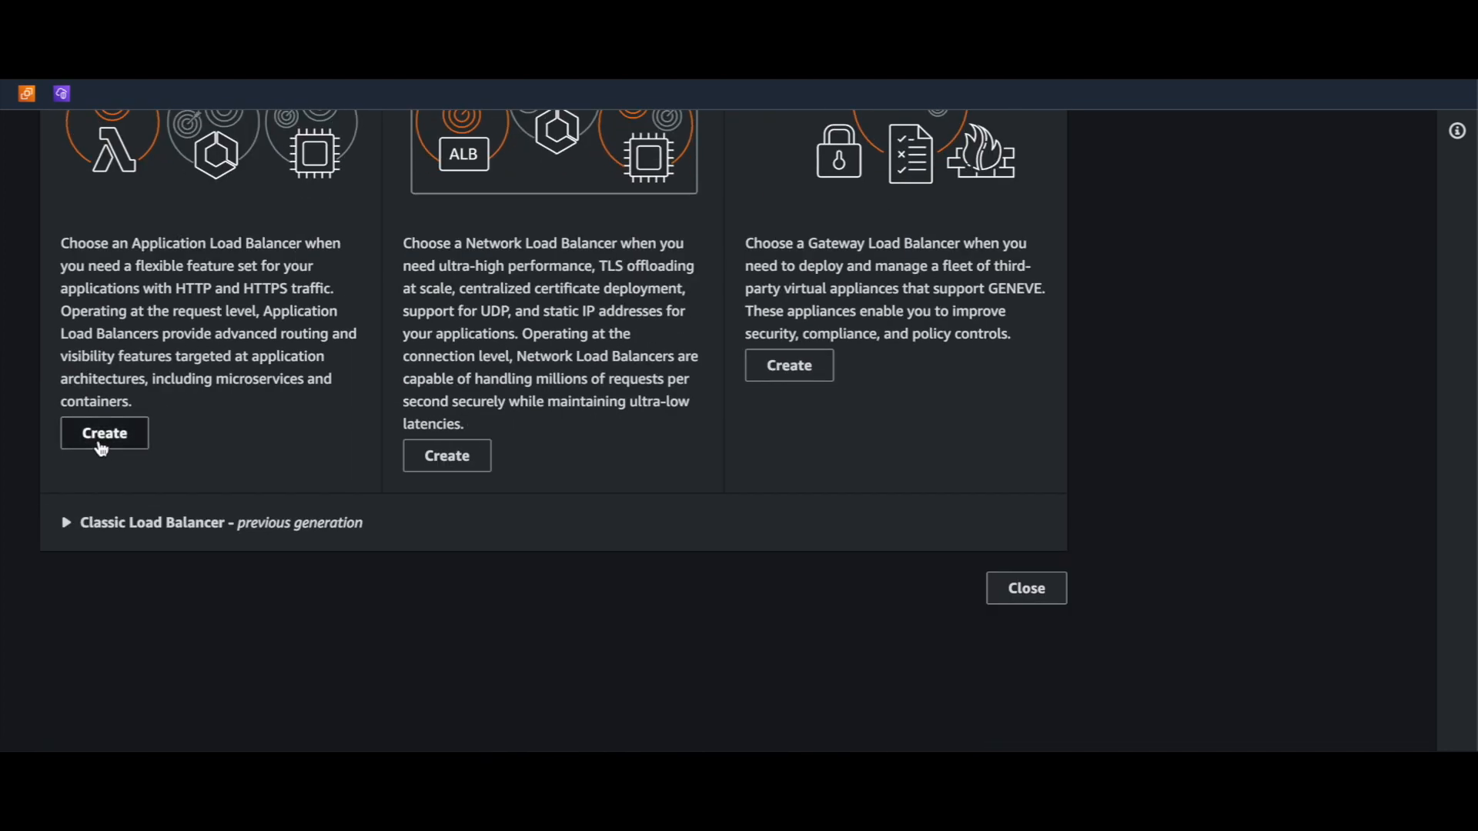
Name the load balancer czantoine-demo-lb
scroll(335, 462, down, 3)
click(218, 317)
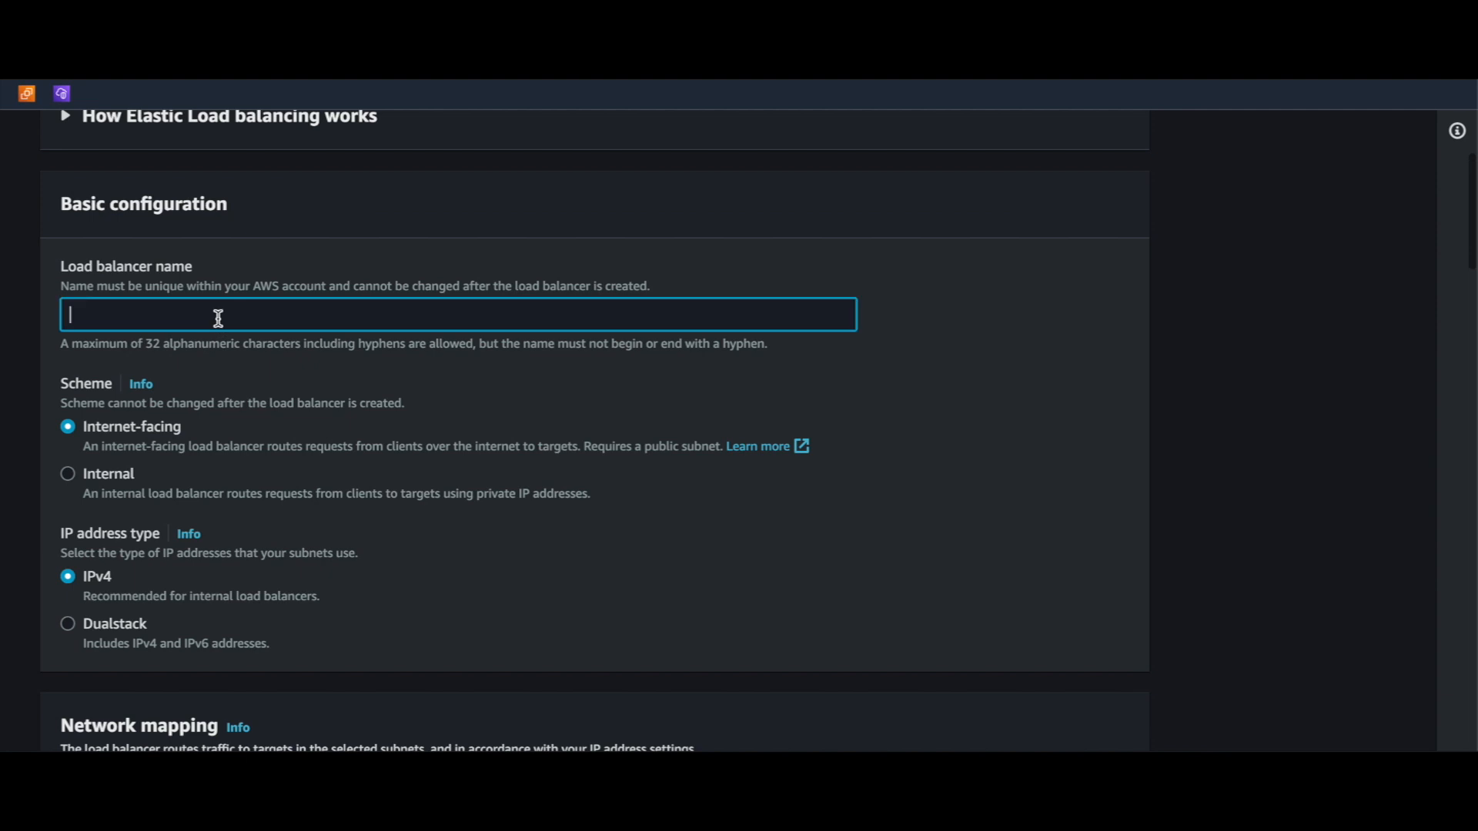
text(ca)
key(BackSpace)
key(BackSpace)
text(czantoine-)
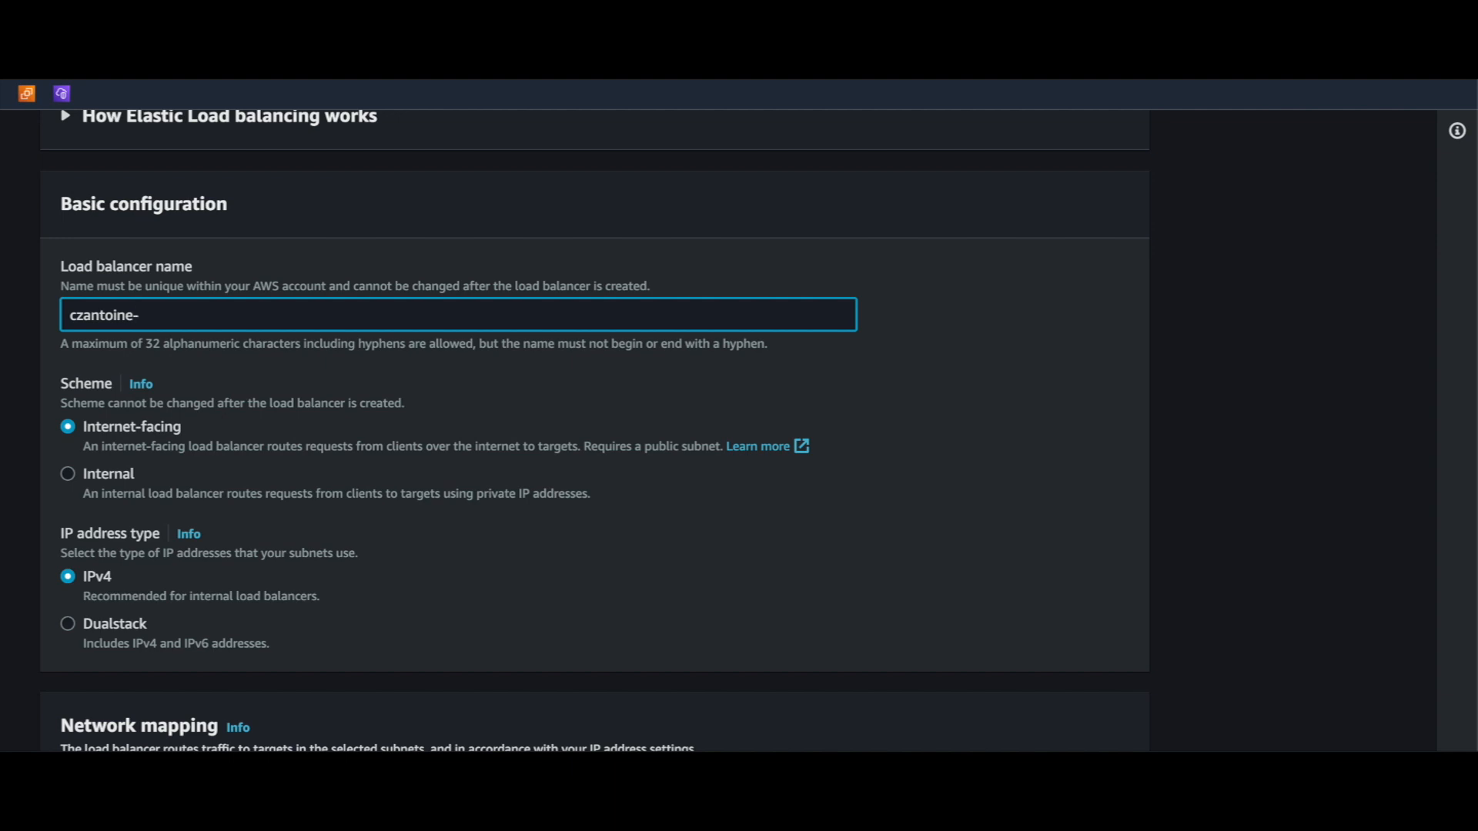
text(demo-lb)
Map the internet-facing IPv4 load balancer to the us-east-1c and us-east-1a Availability Zones
scroll(21, 323, down, 2)
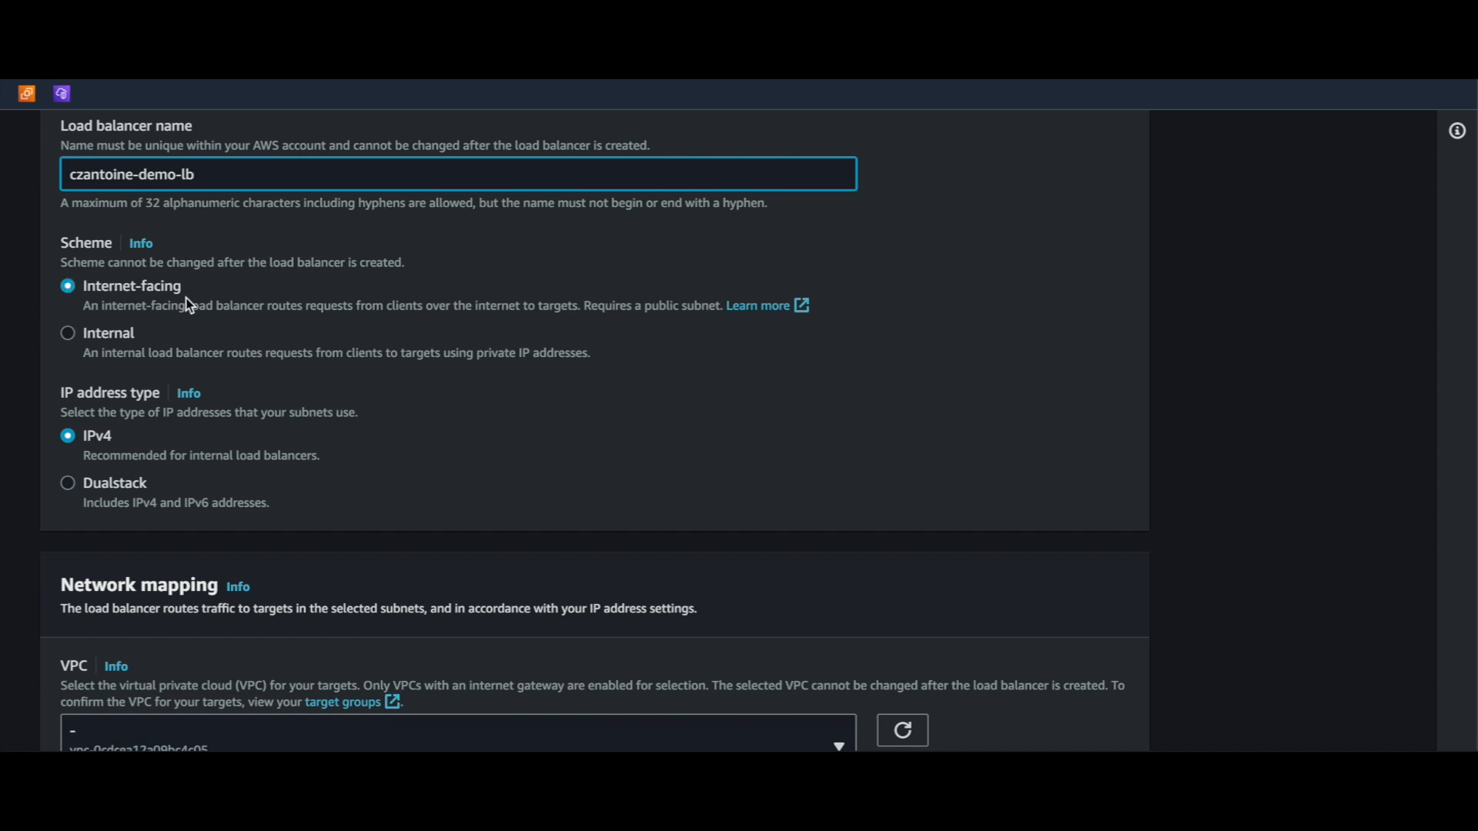
scroll(126, 288, down, 2)
scroll(125, 287, down, 3)
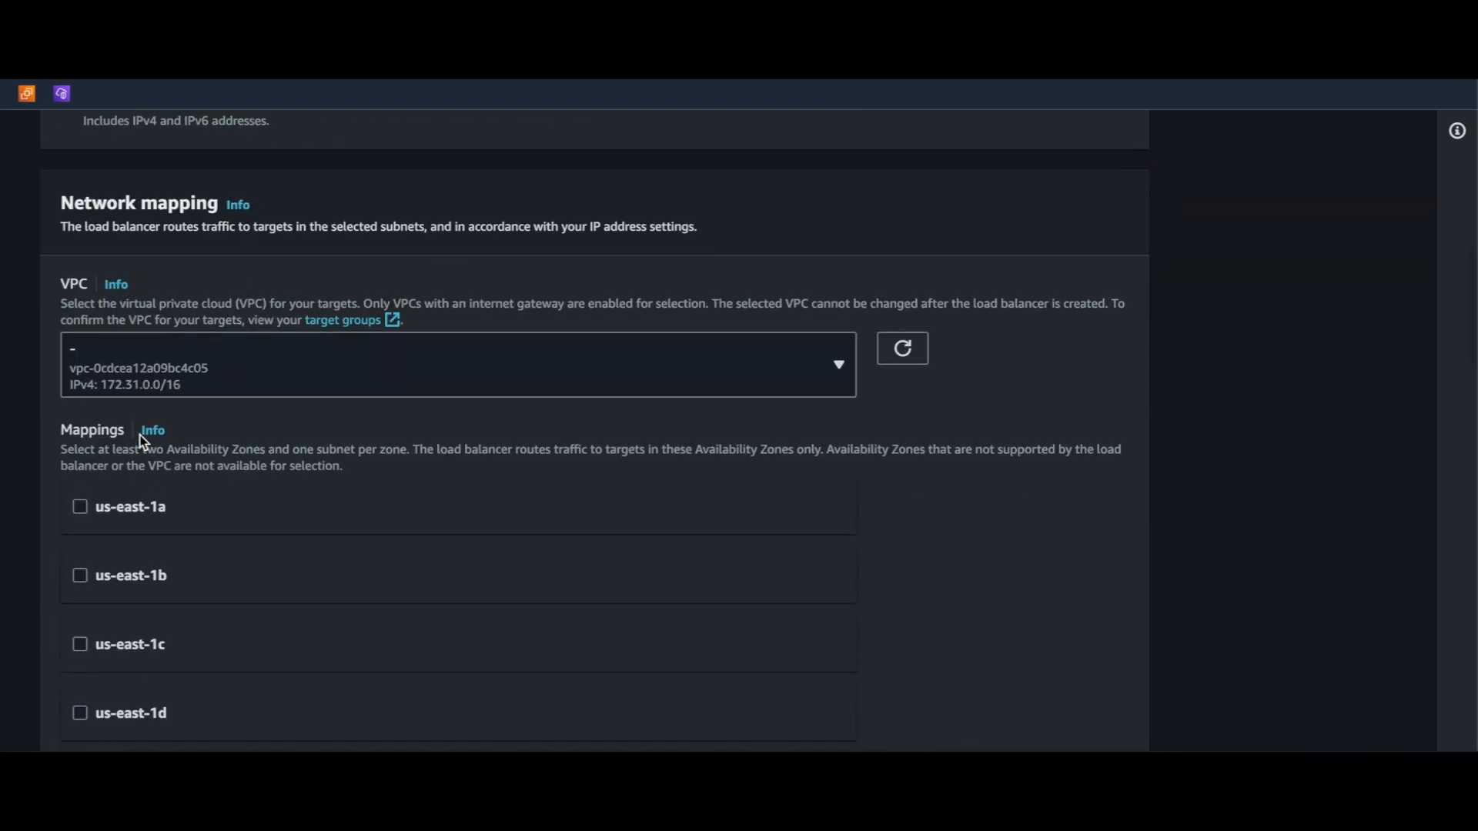
scroll(142, 438, down, 1)
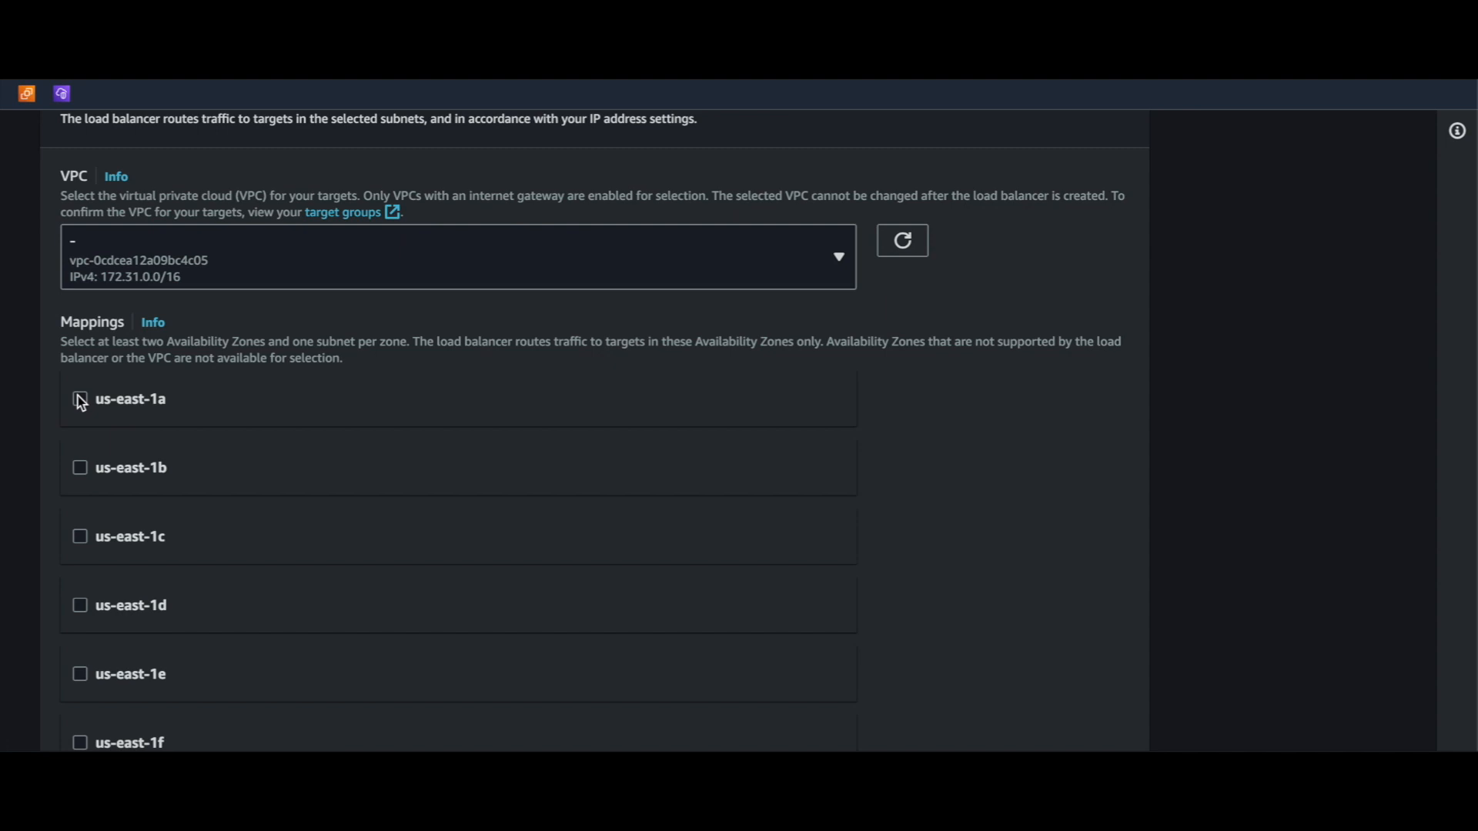
click(81, 538)
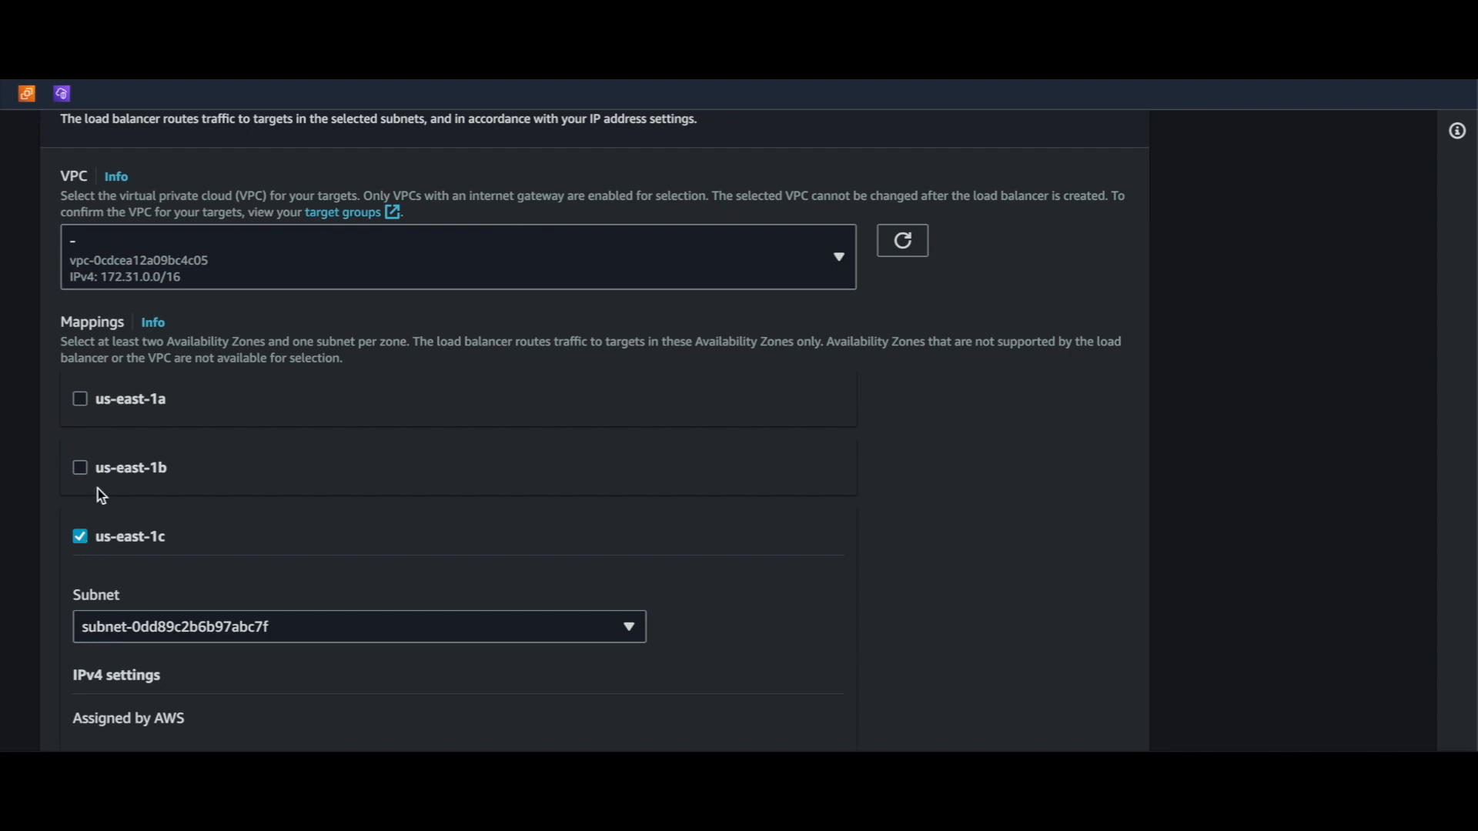
scroll(99, 488, down, 2)
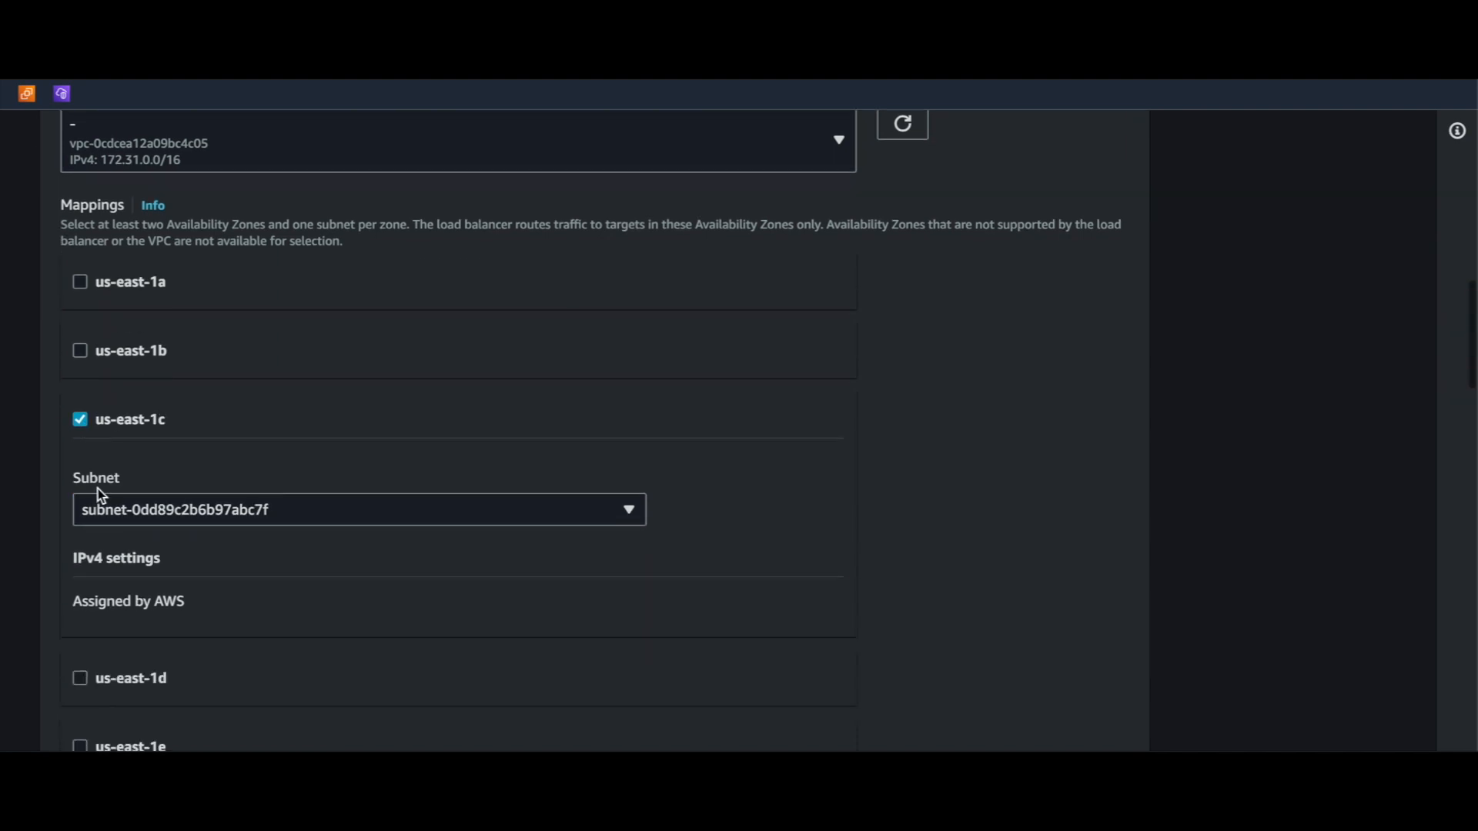
click(81, 282)
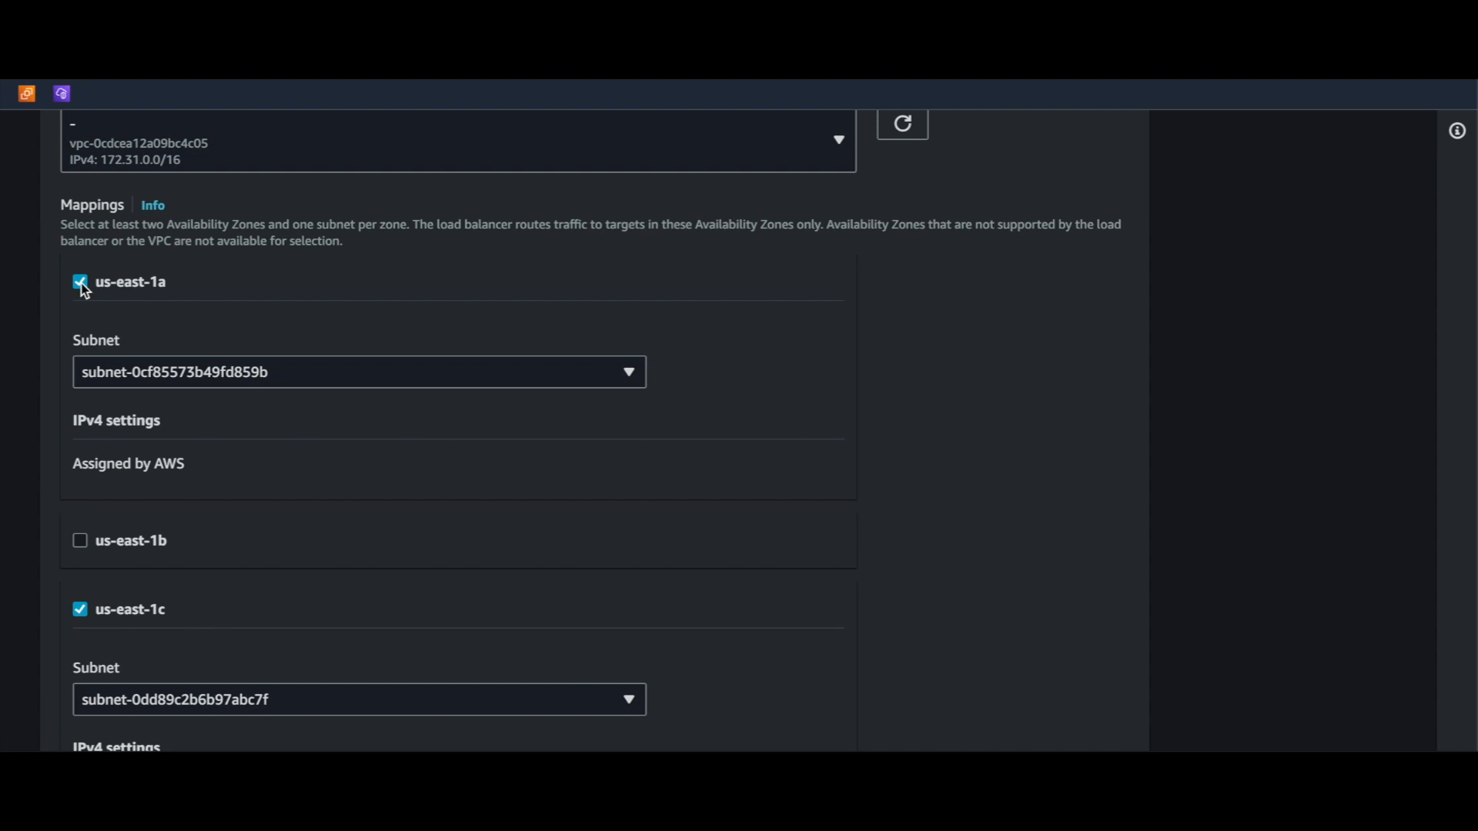
Remove the default security group from the load balancer and start creating a new security group
scroll(83, 289, down, 8)
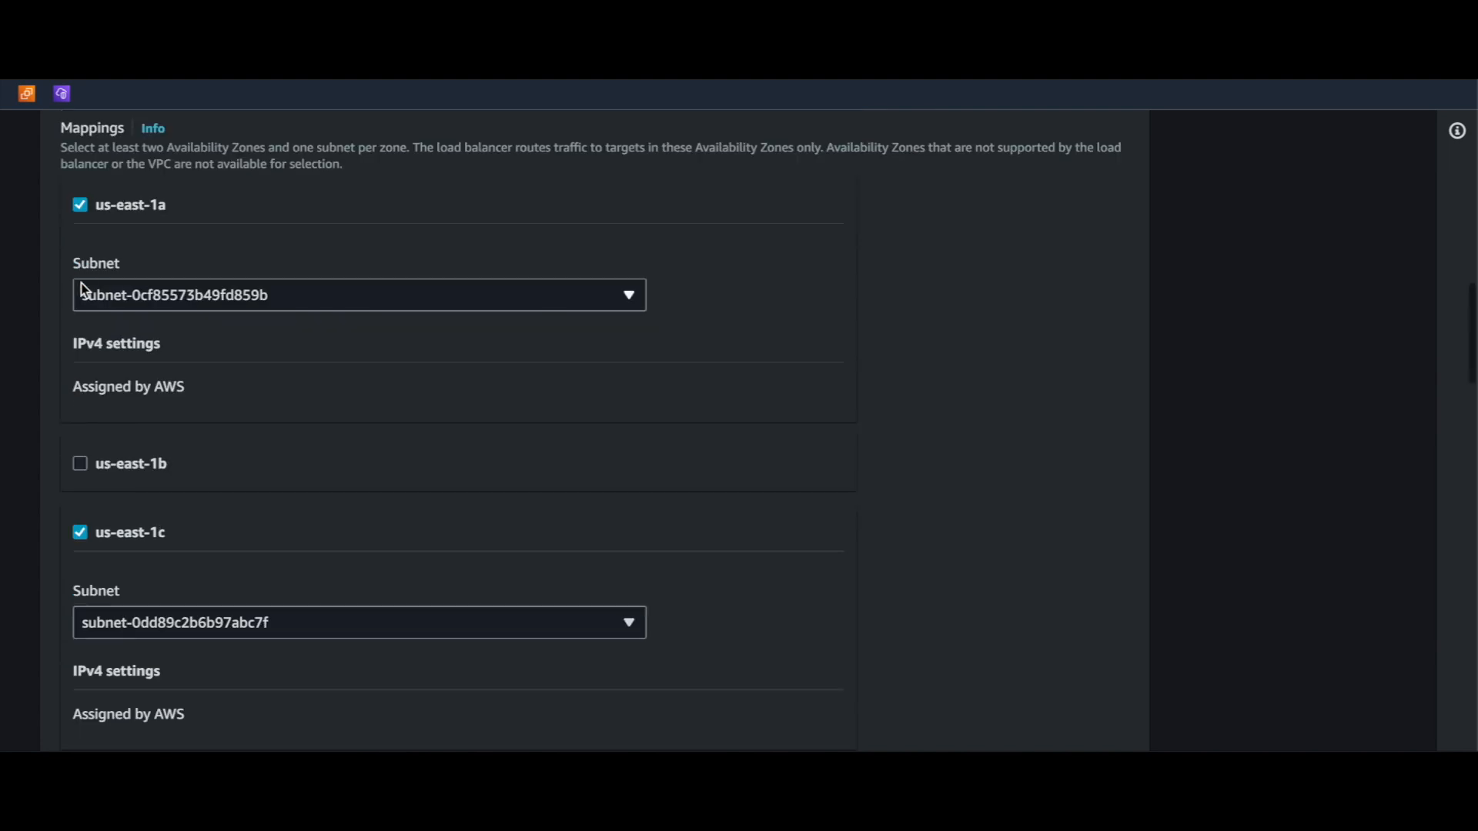
scroll(82, 285, down, 3)
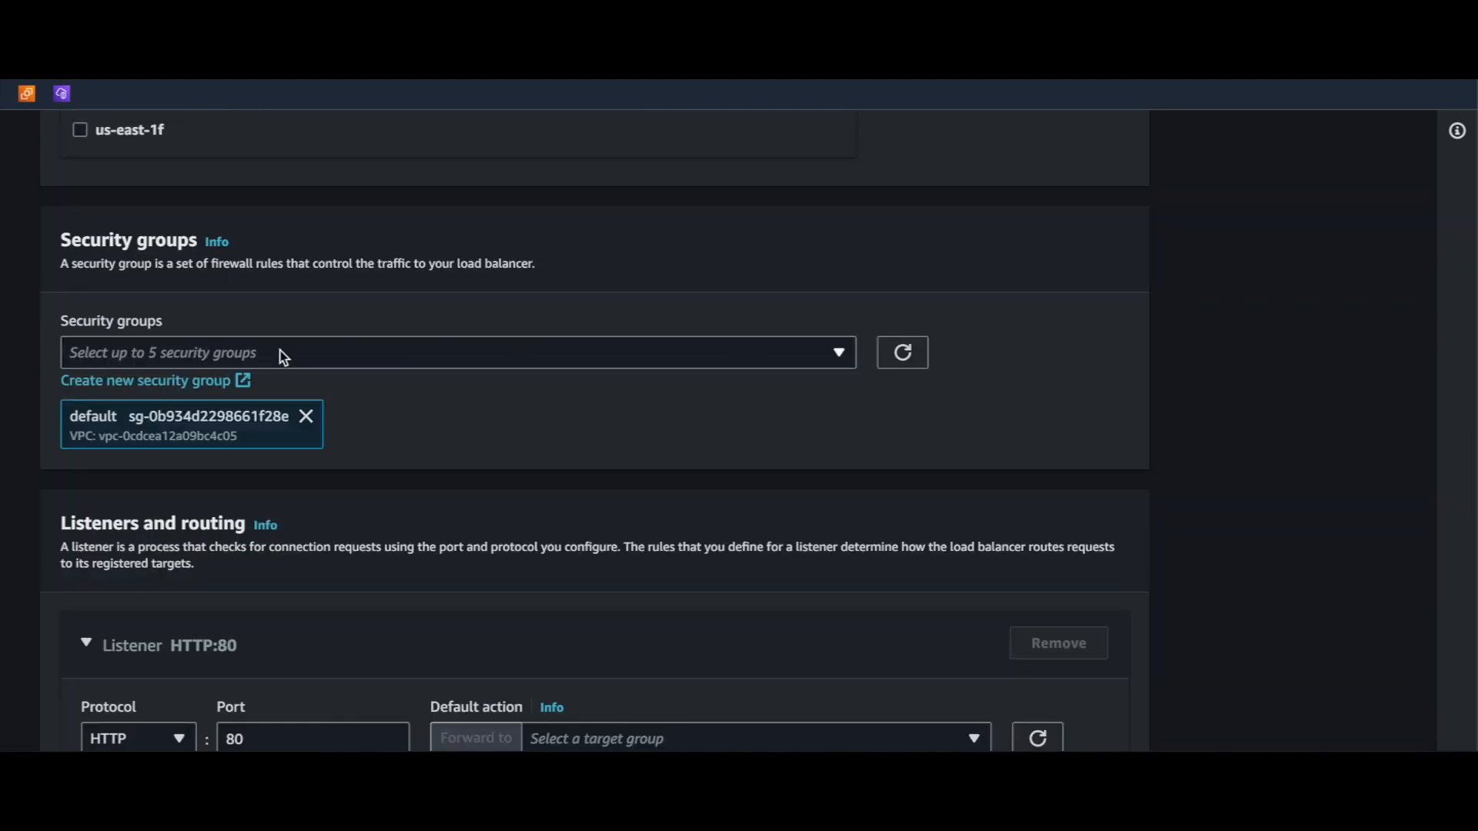
click(307, 417)
click(143, 384)
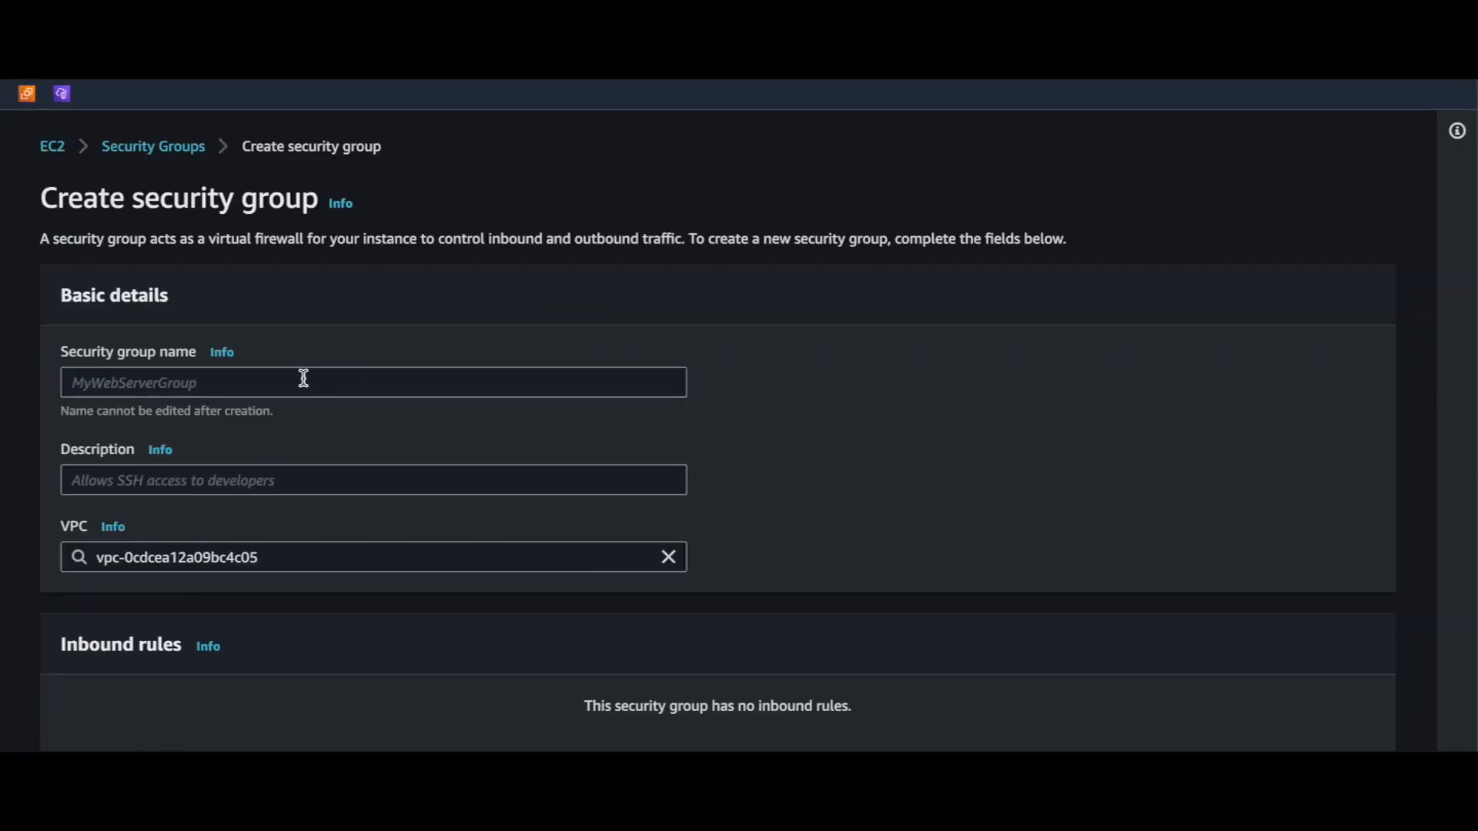
Name the security group czantoine-demo-lb-sg and set its description to test
click(238, 477)
text(czantoi)
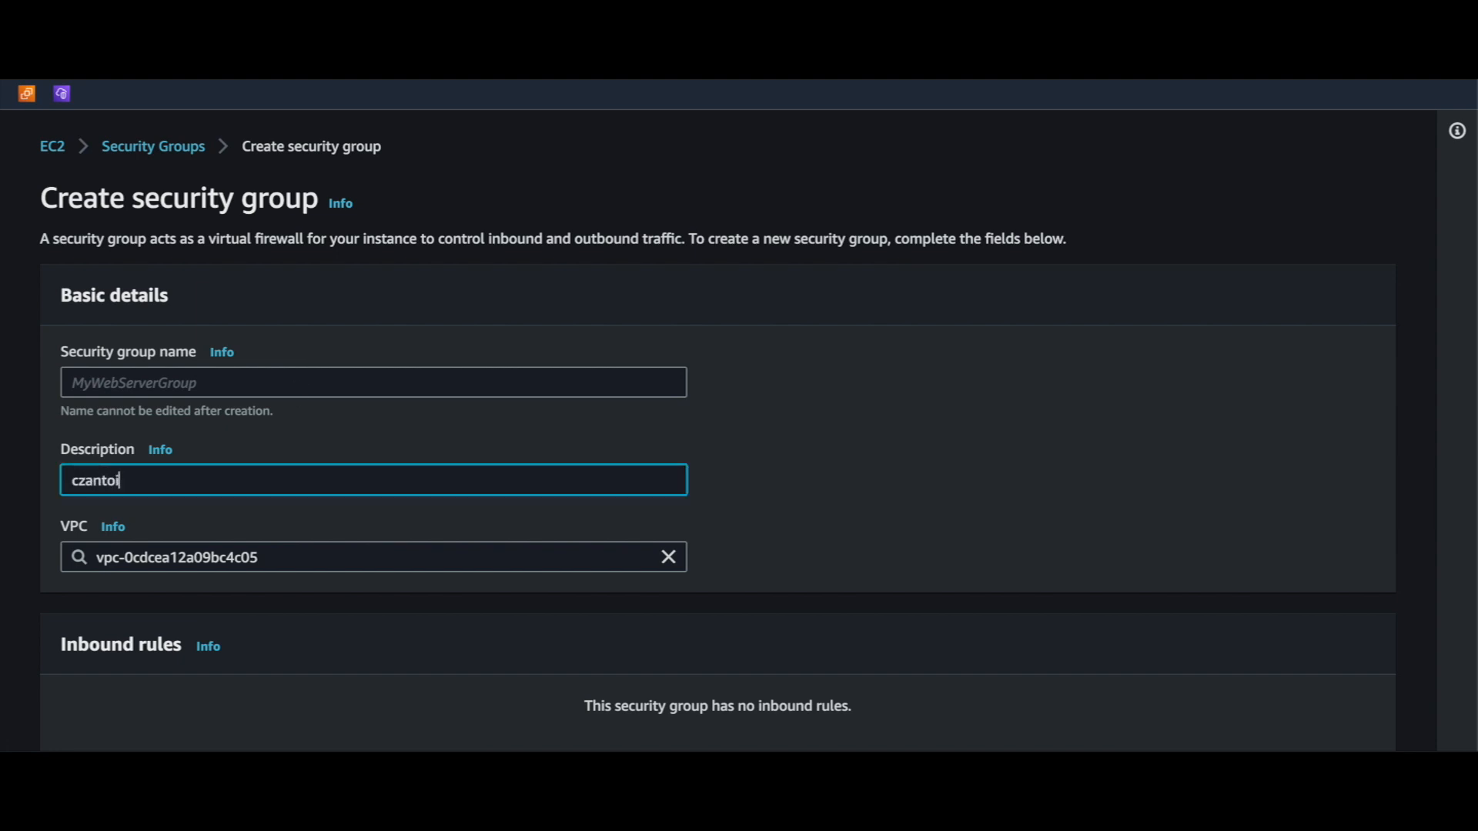
text(ne-demo-lb-sg)
key(ctrl+a)
key(ctrl+c)
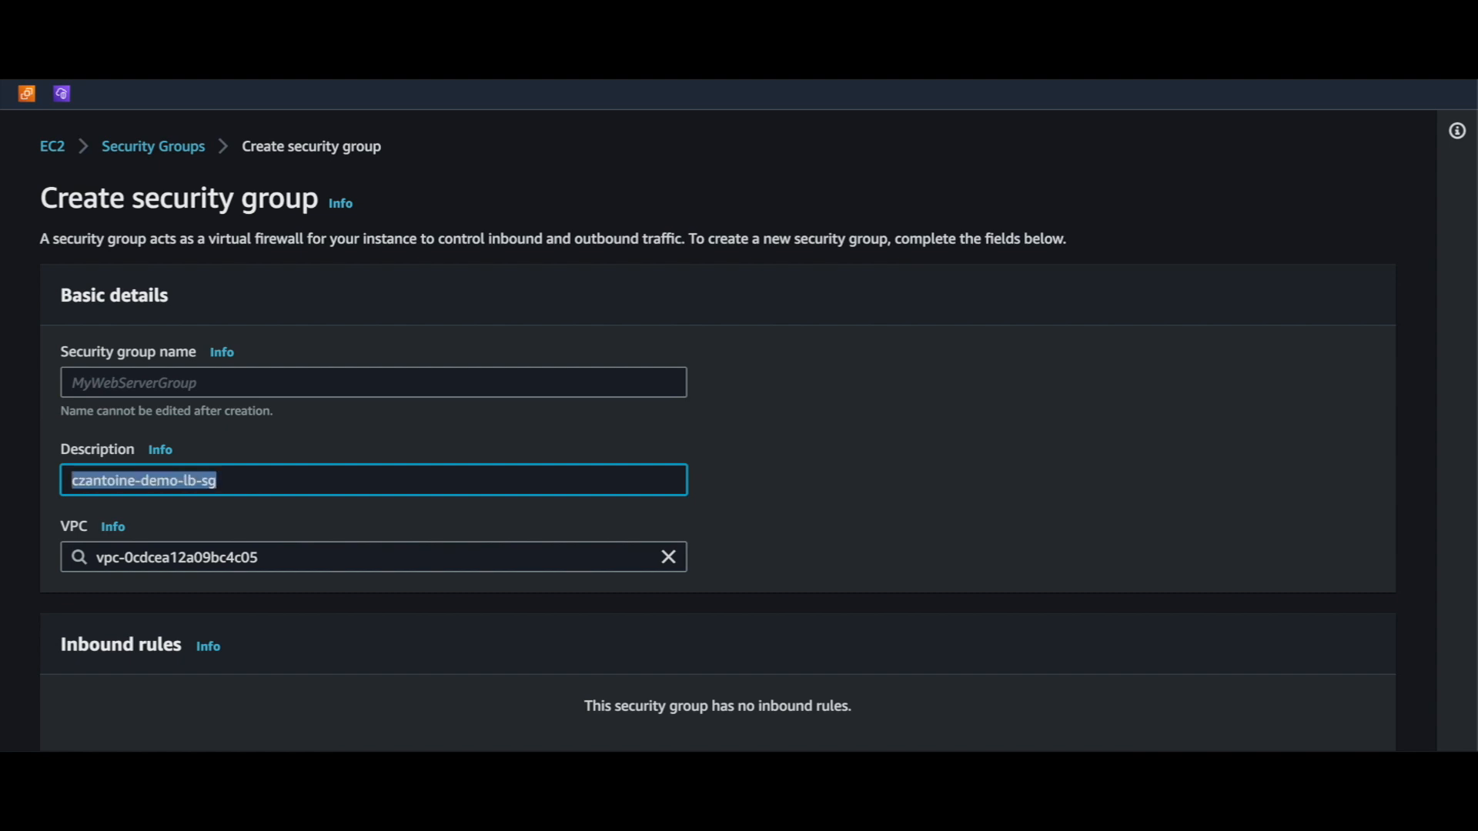
text(test)
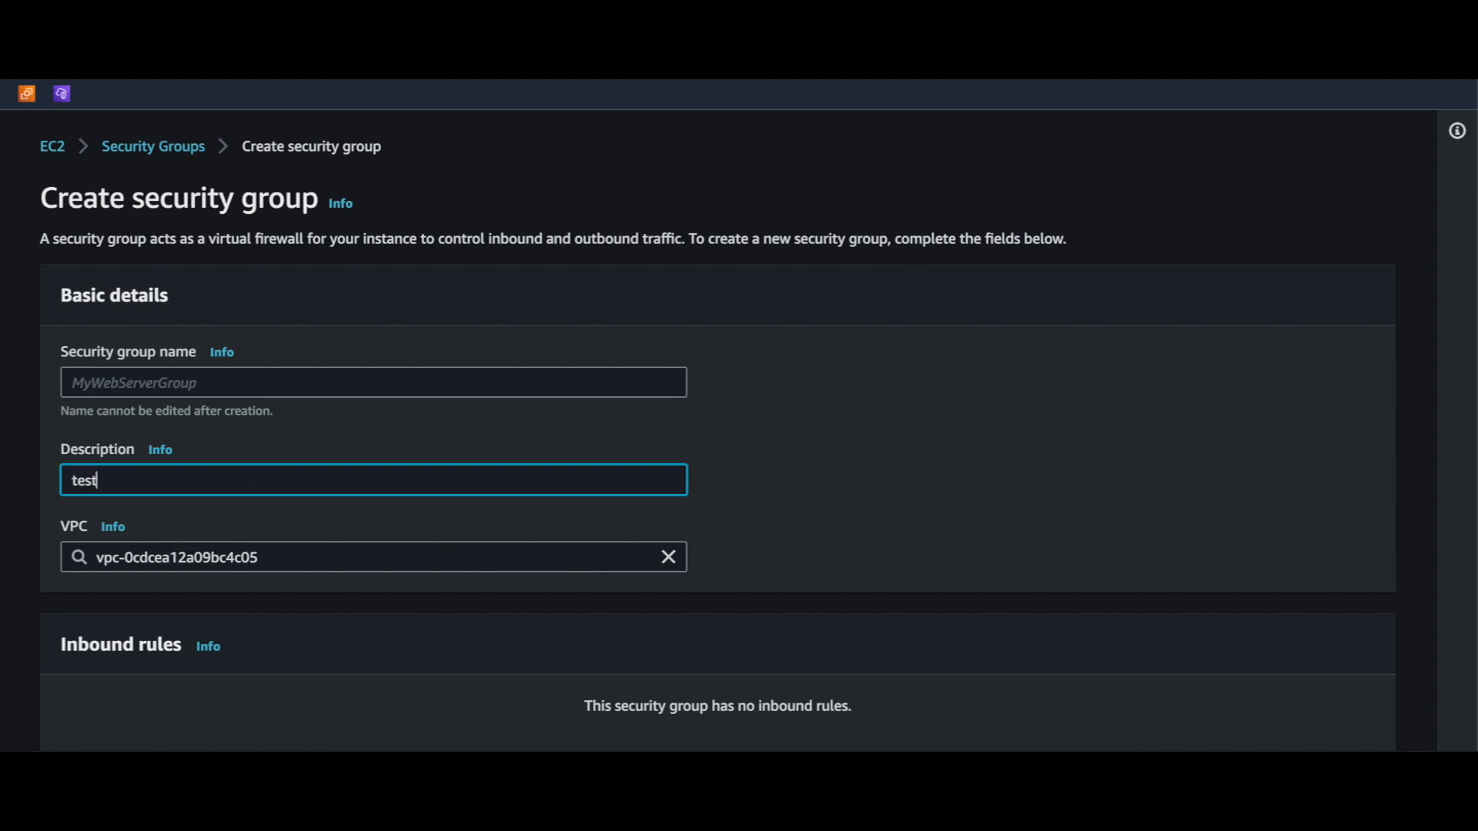
click(279, 382)
key(ctrl+v)
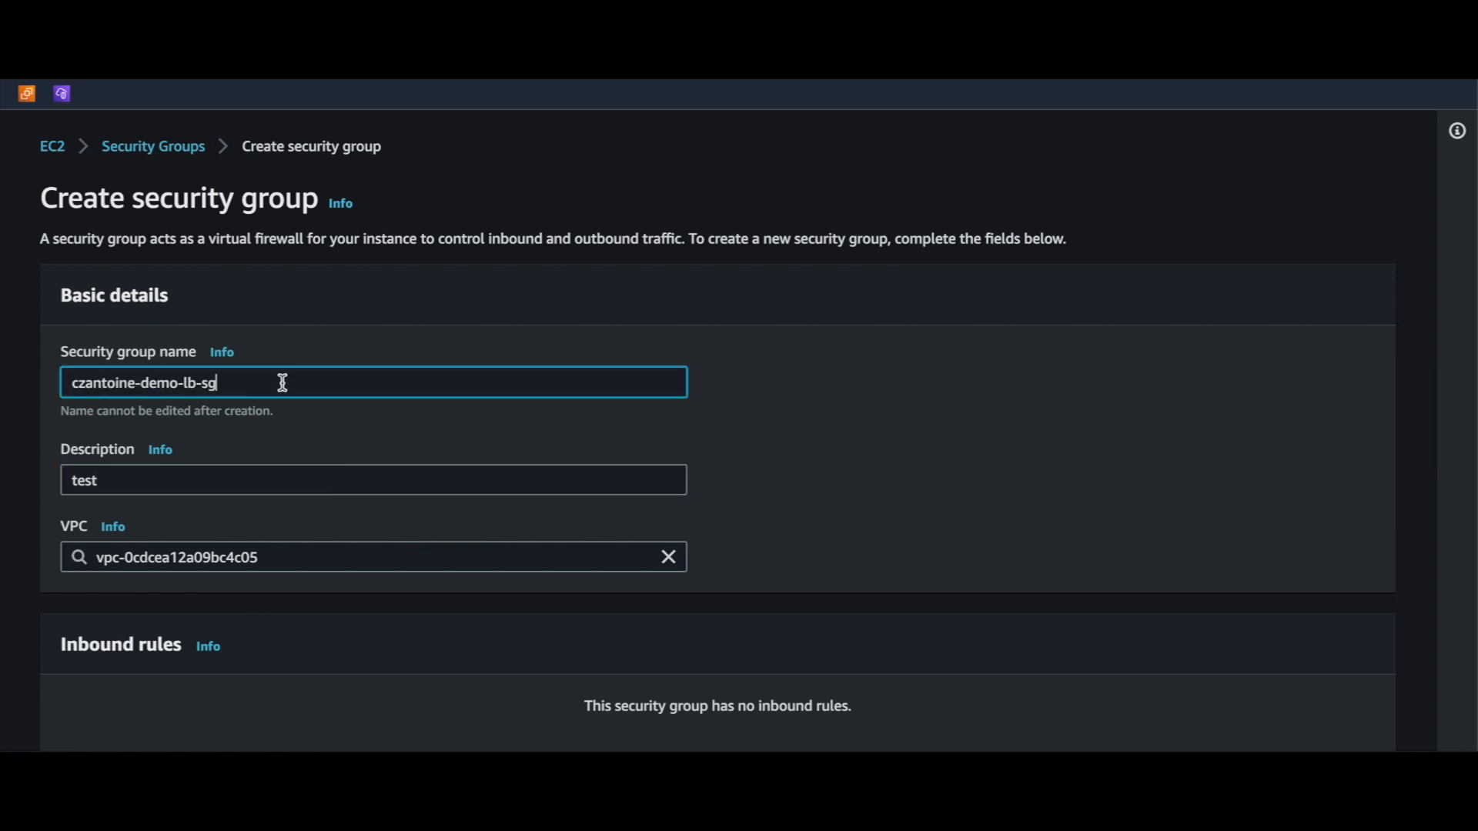
Add an inbound rule allowing HTTP traffic from 0.0.0.0/0 to the security group
scroll(277, 473, down, 1)
scroll(352, 471, down, 2)
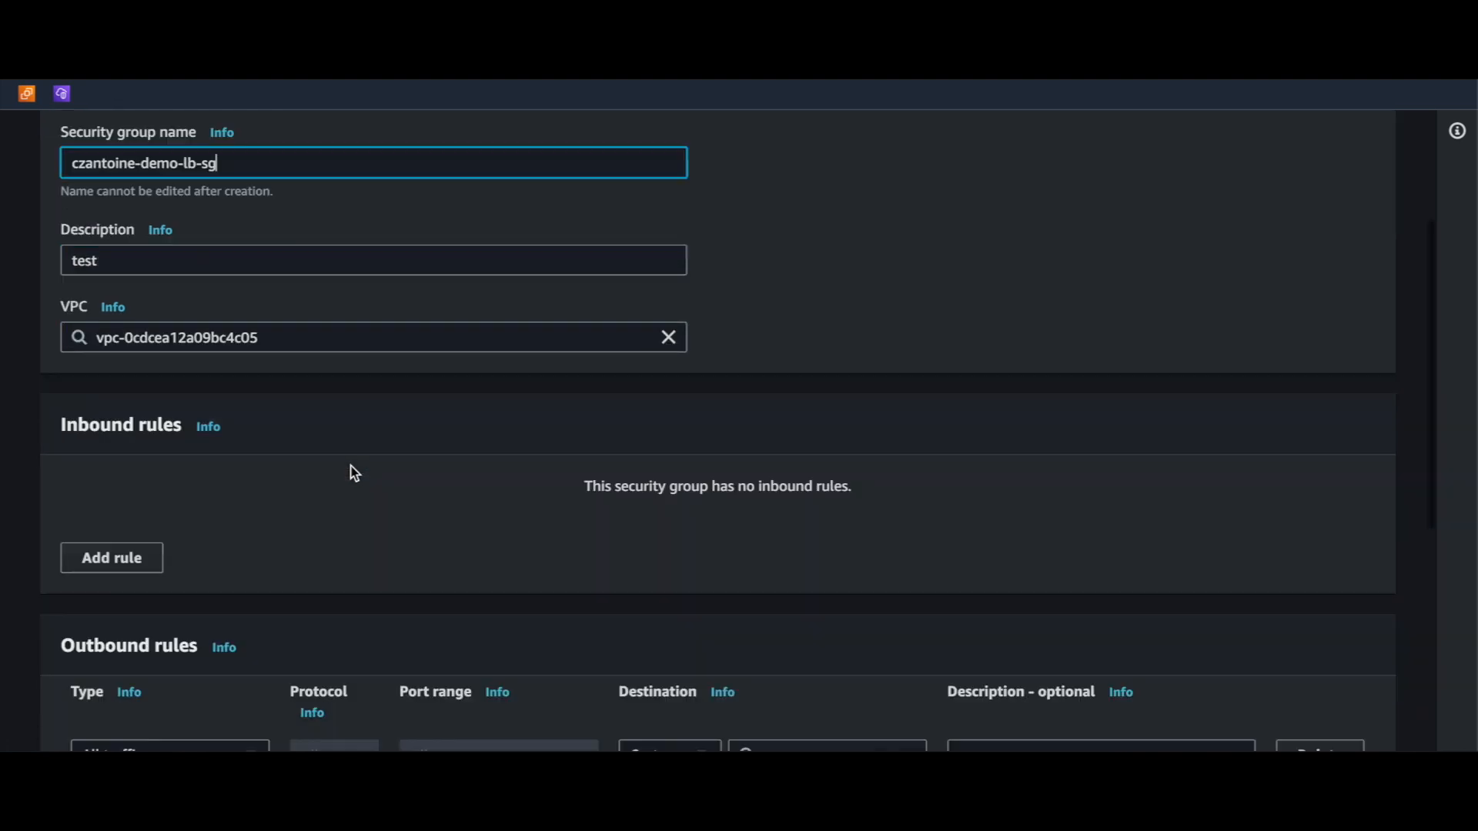
click(127, 564)
scroll(154, 531, down, 2)
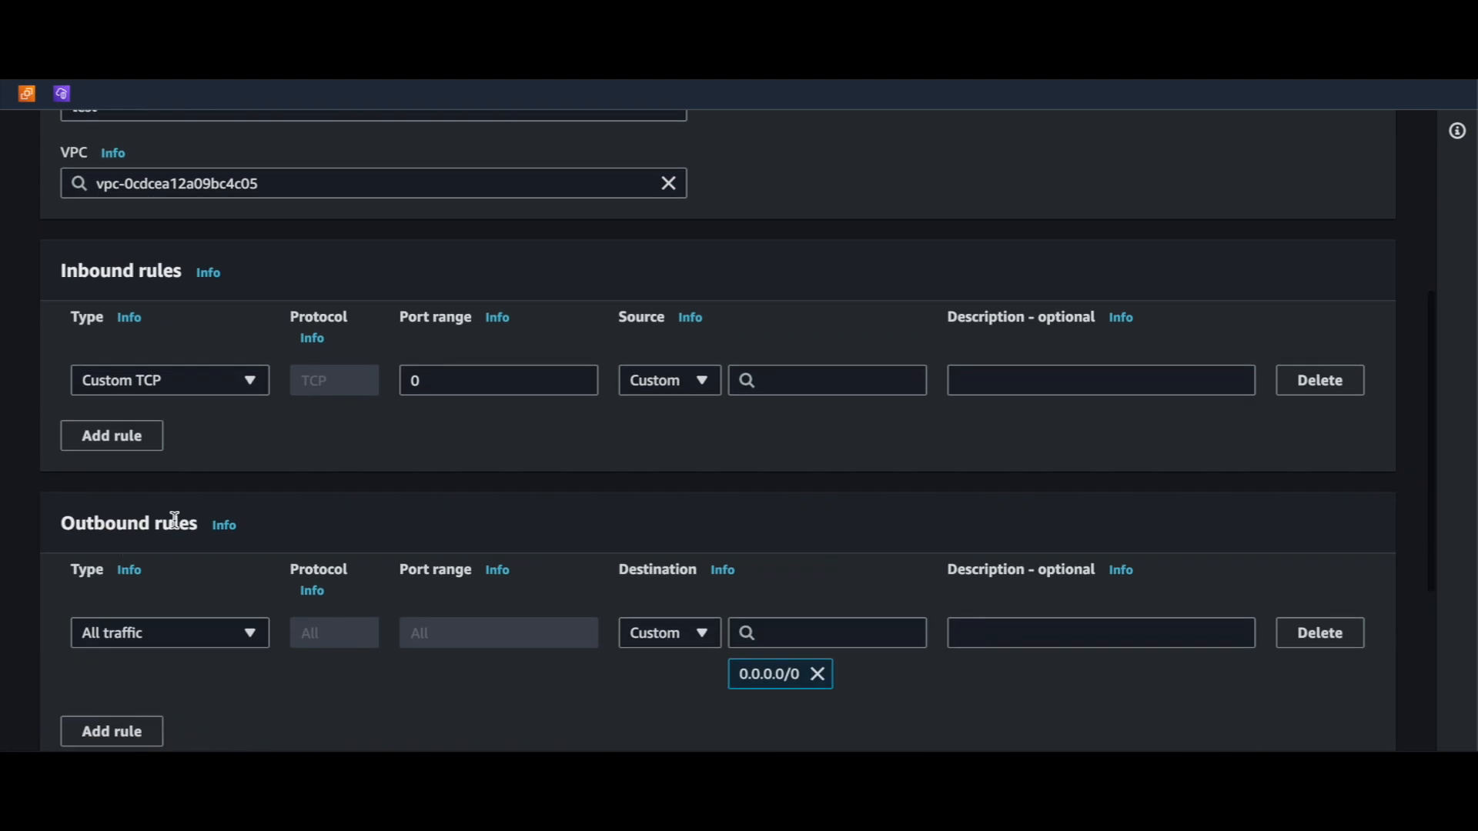
click(254, 380)
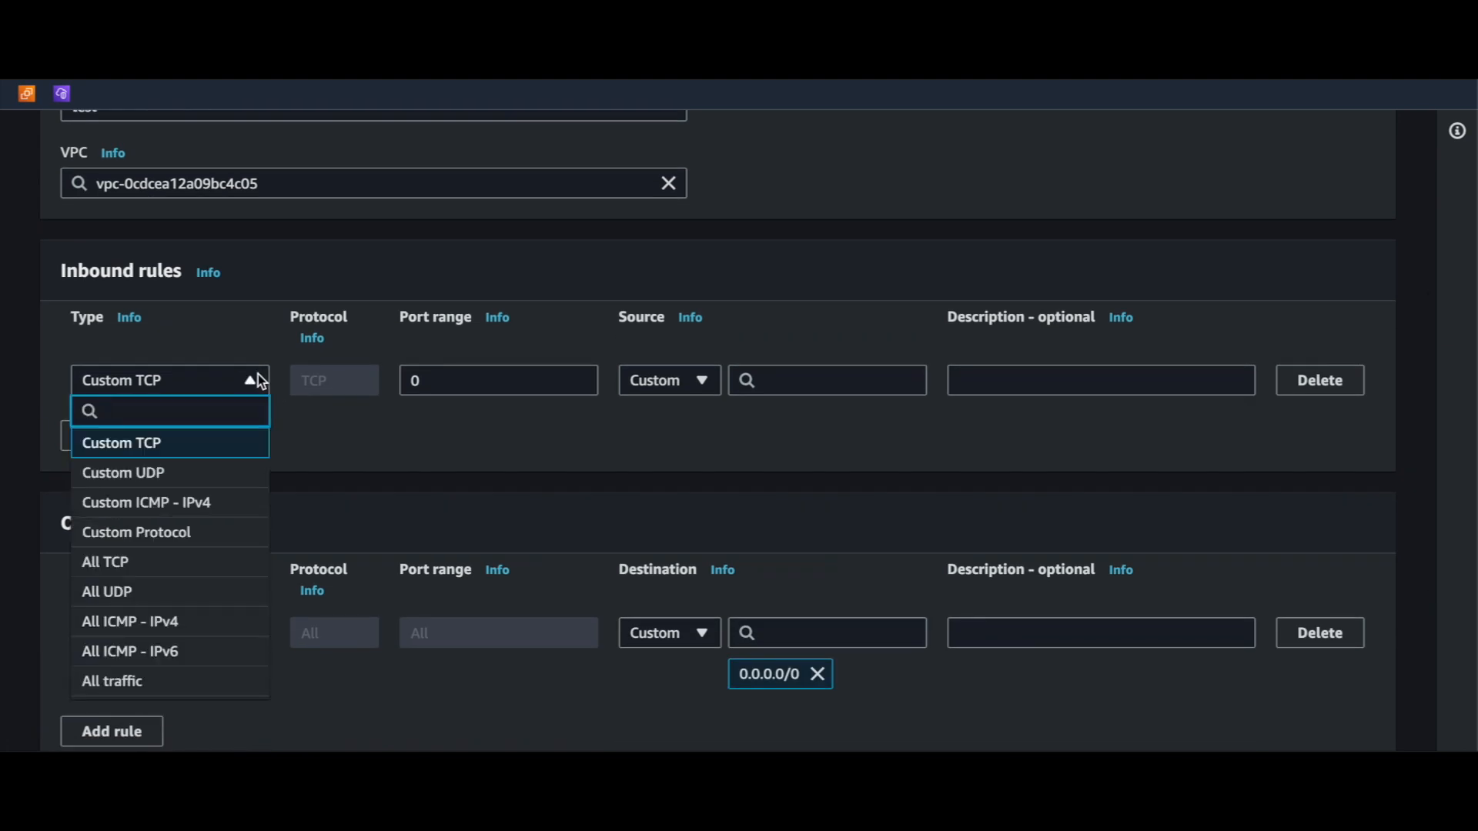
text(ht)
key(Down)
key(Return)
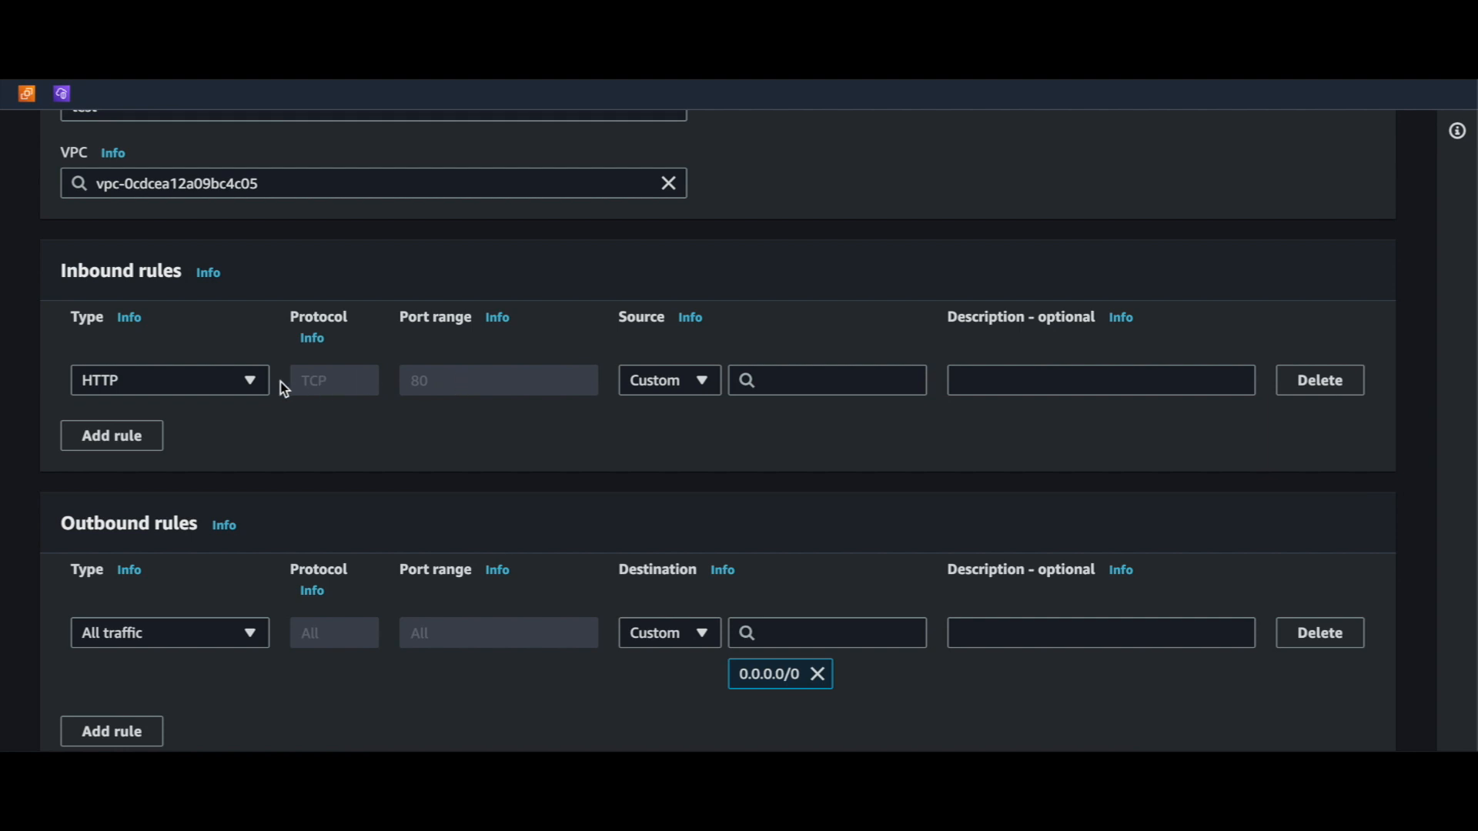
click(842, 378)
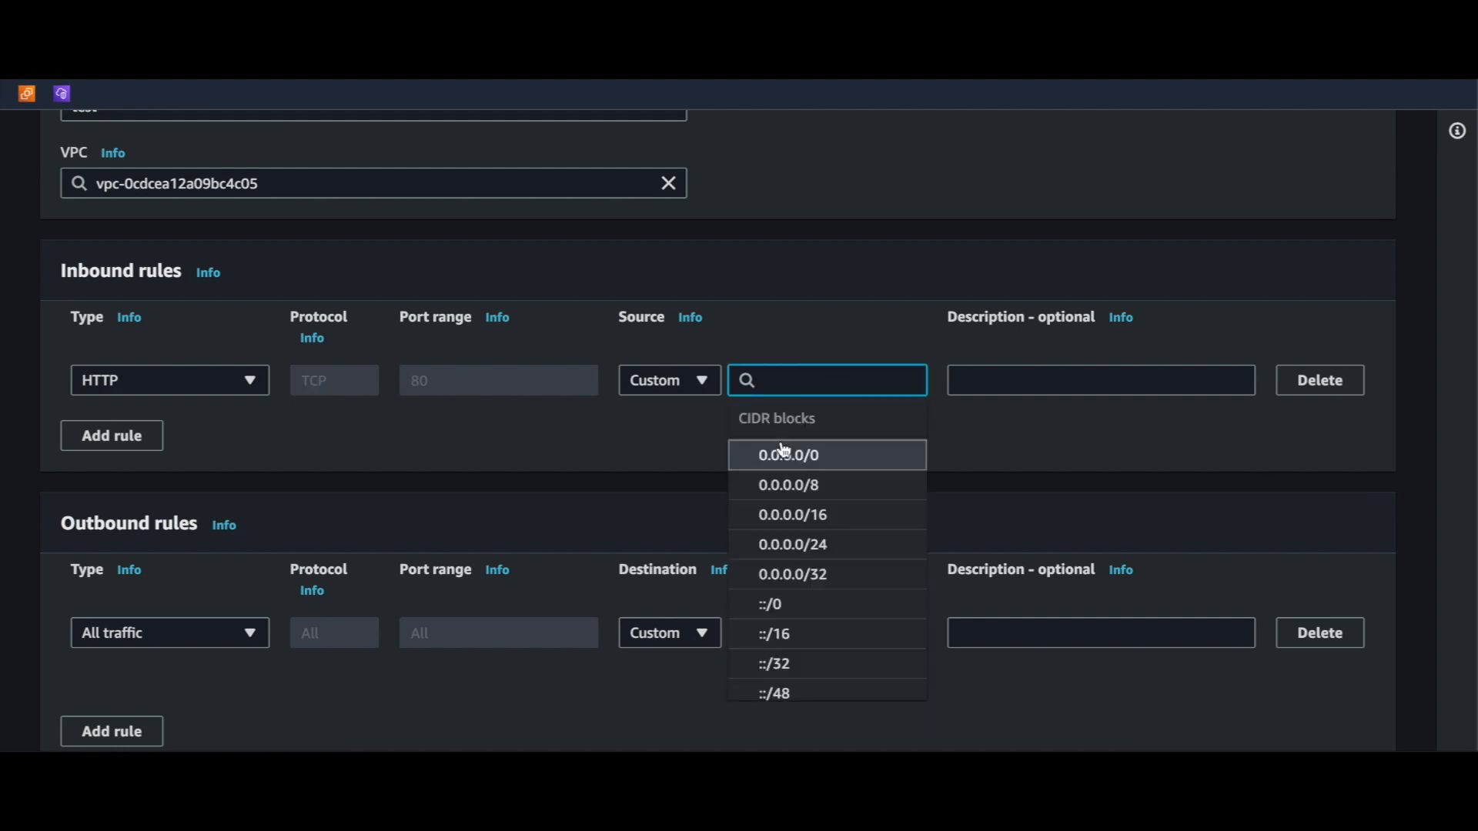
click(770, 456)
Review the outbound rule and create the security group
scroll(700, 460, down, 2)
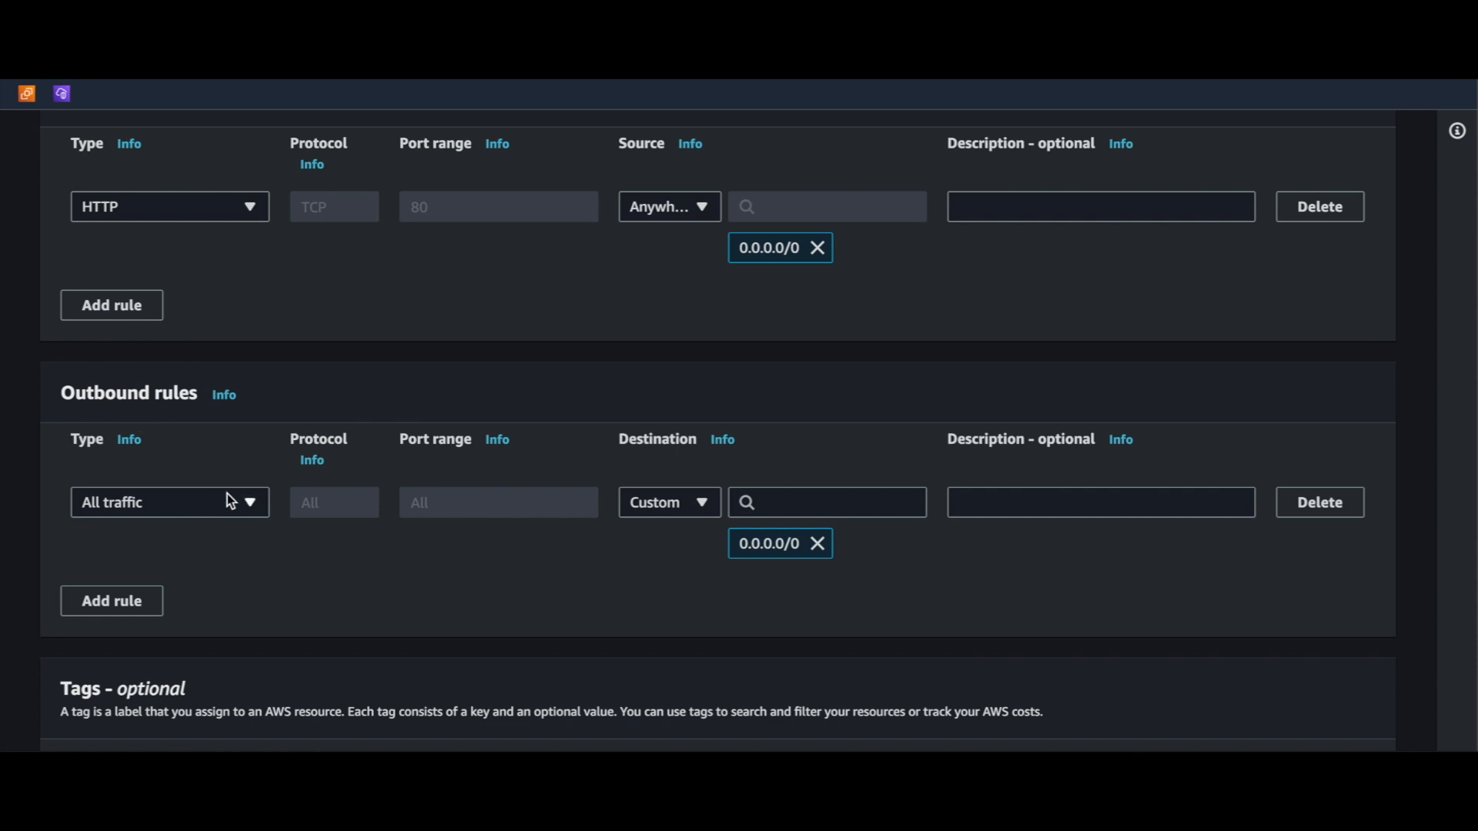
scroll(783, 561, down, 2)
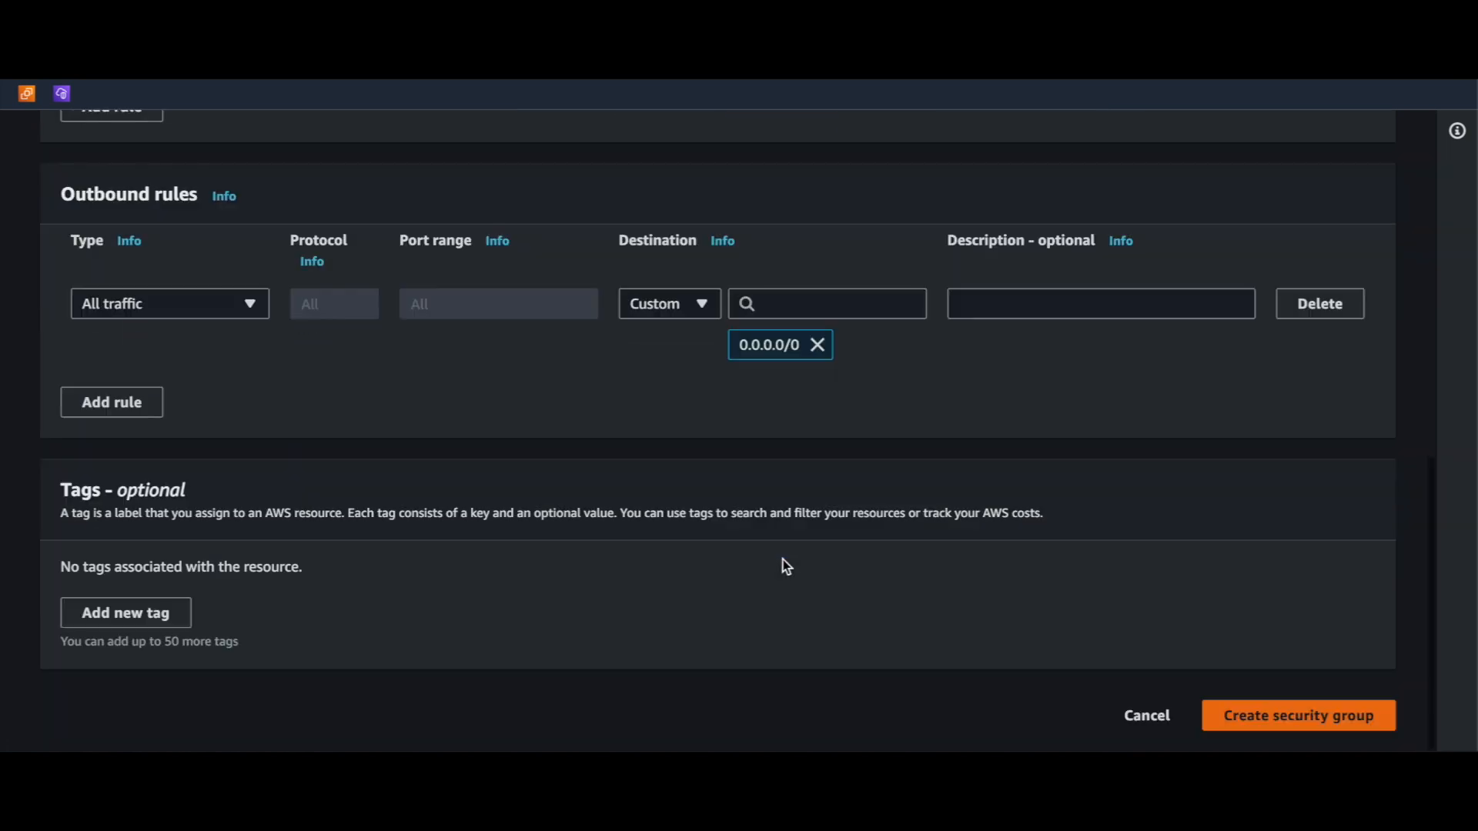
click(1223, 713)
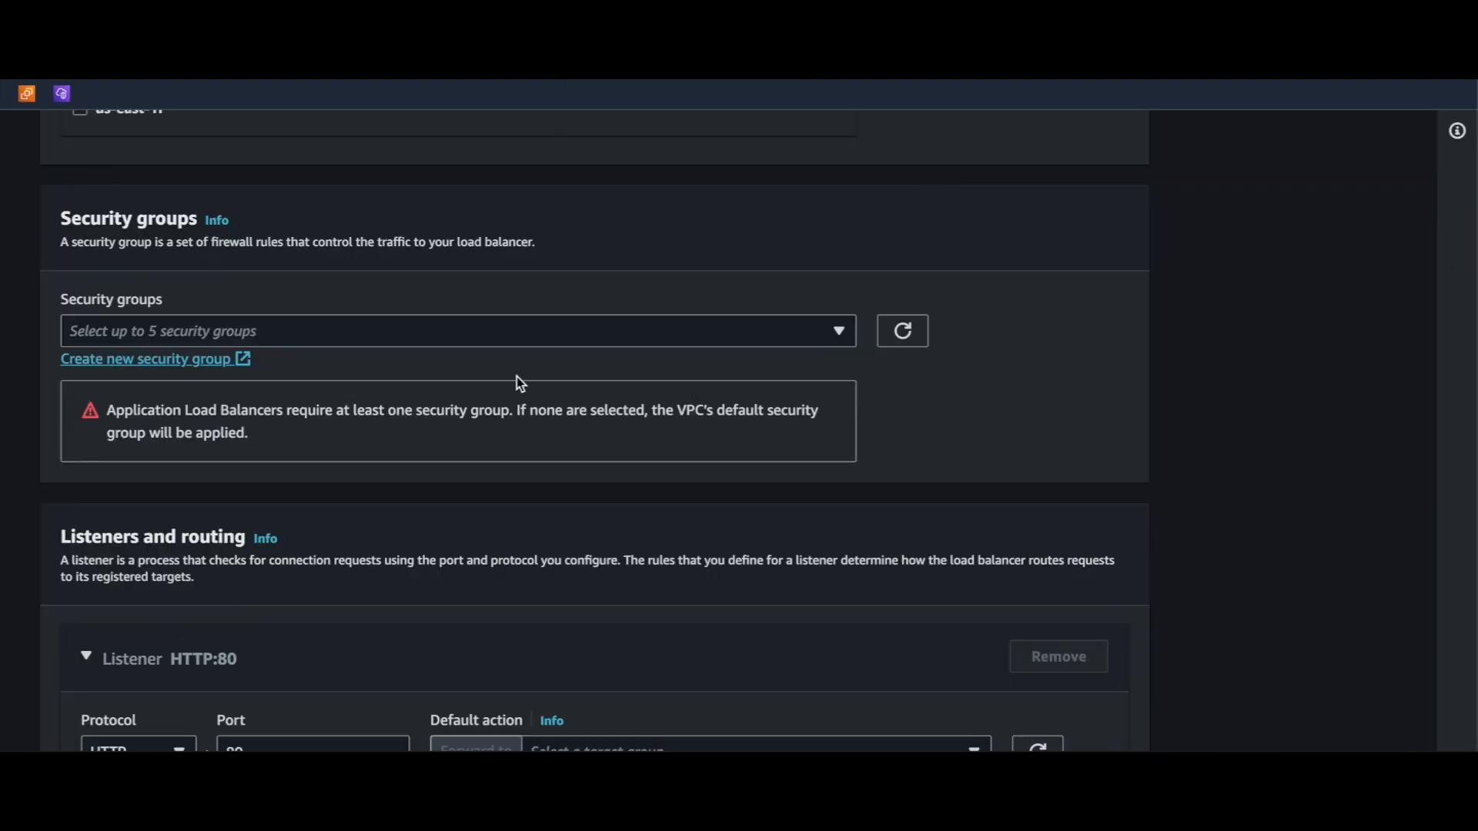
Refresh the load balancer's available security groups and replace the default one with czantoine-demo-lb-sg
click(900, 332)
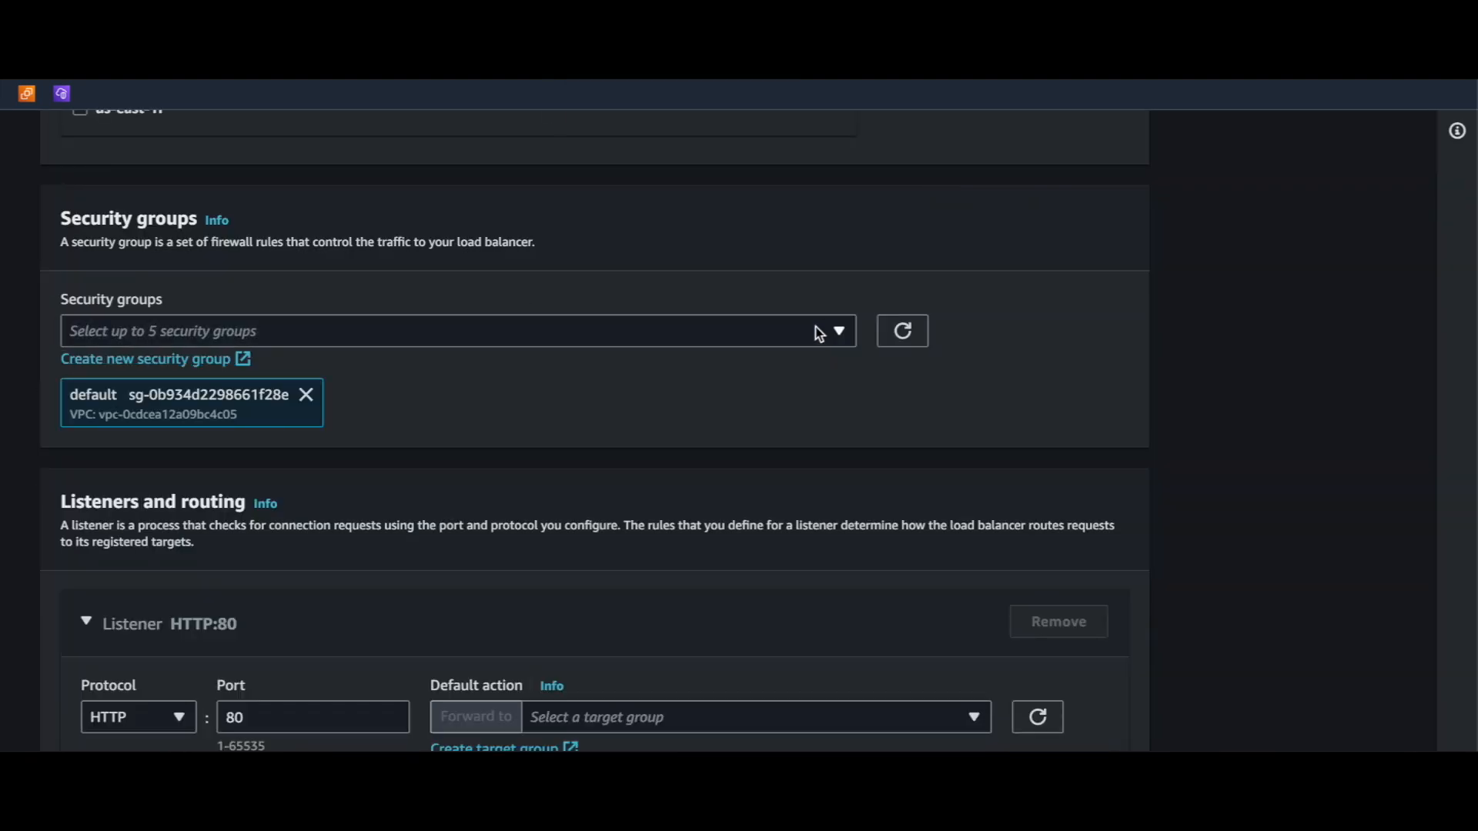
click(306, 395)
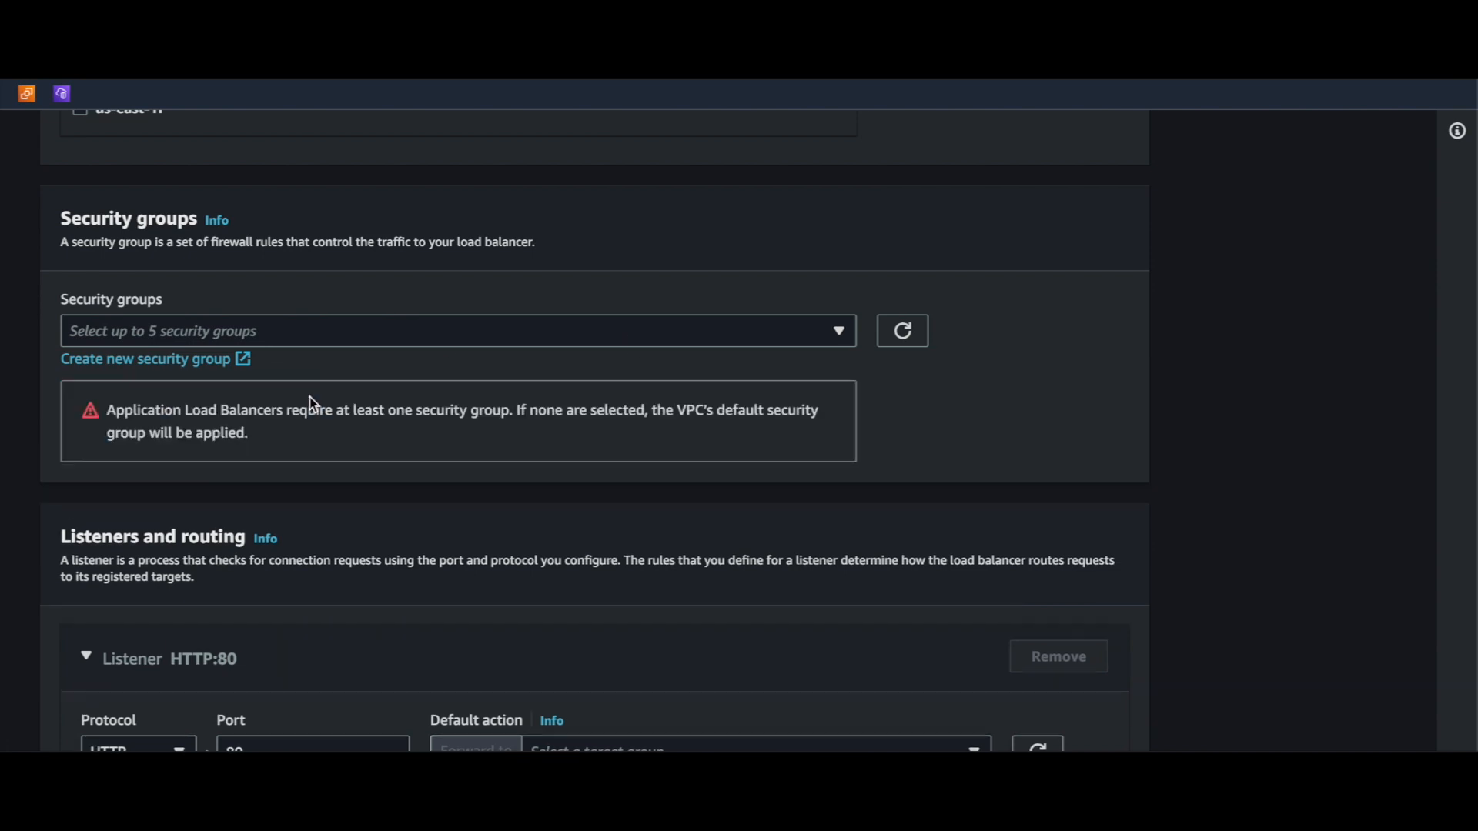
click(843, 334)
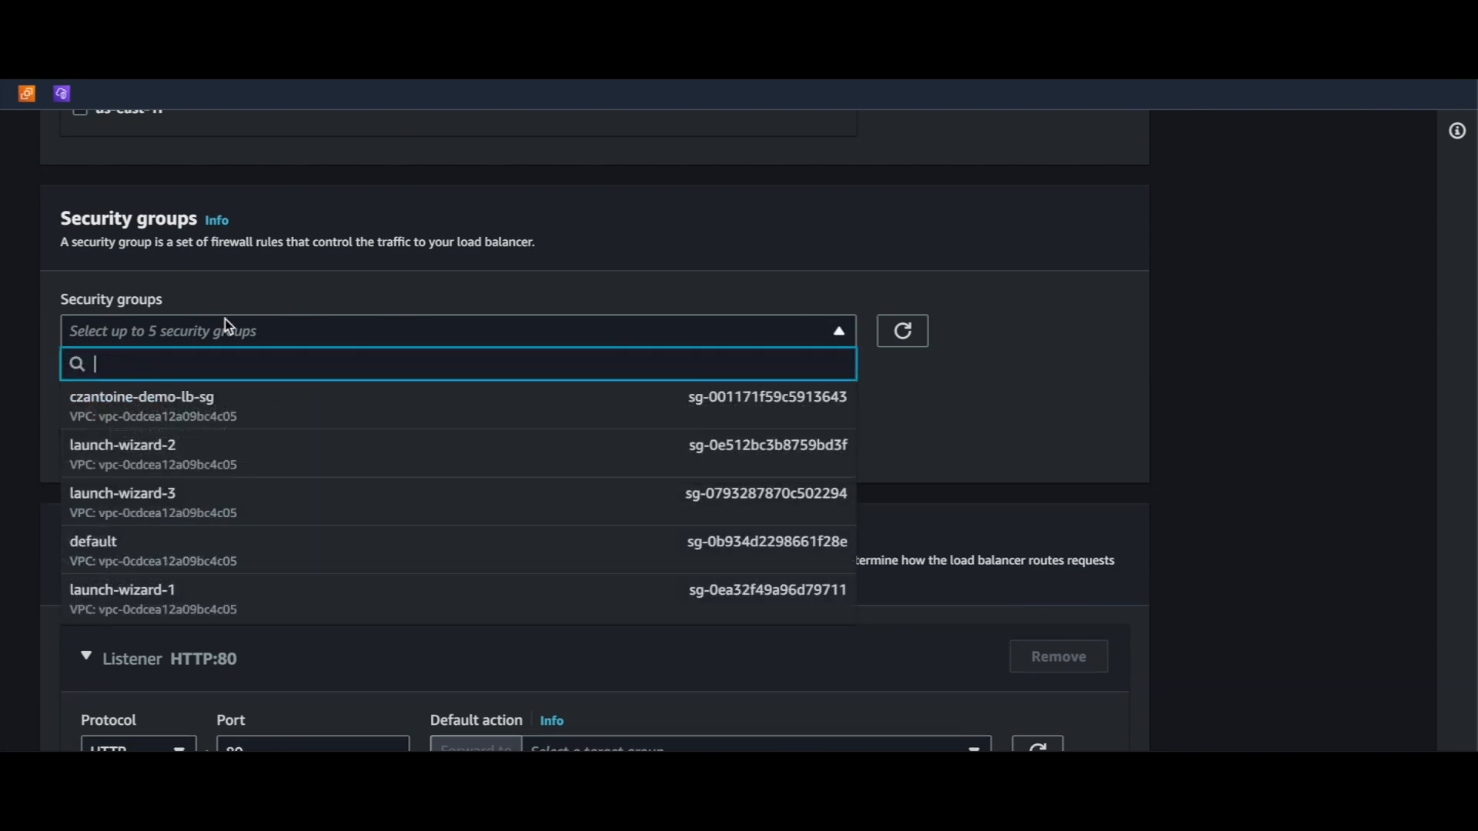
click(156, 411)
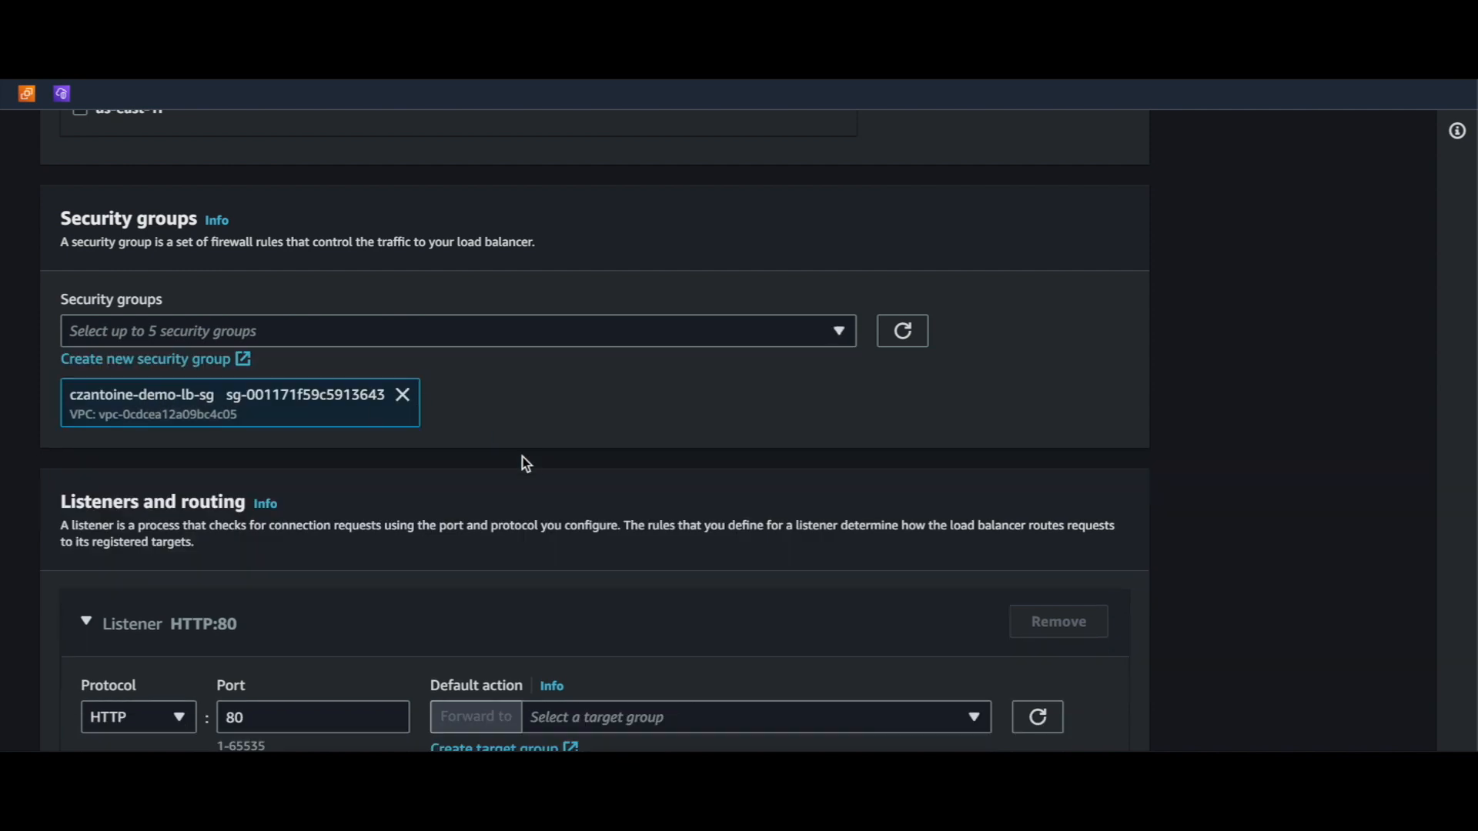
Set the HTTP:80 listener's default action to forward to the czantoine-demo-tg target group
scroll(525, 463, down, 4)
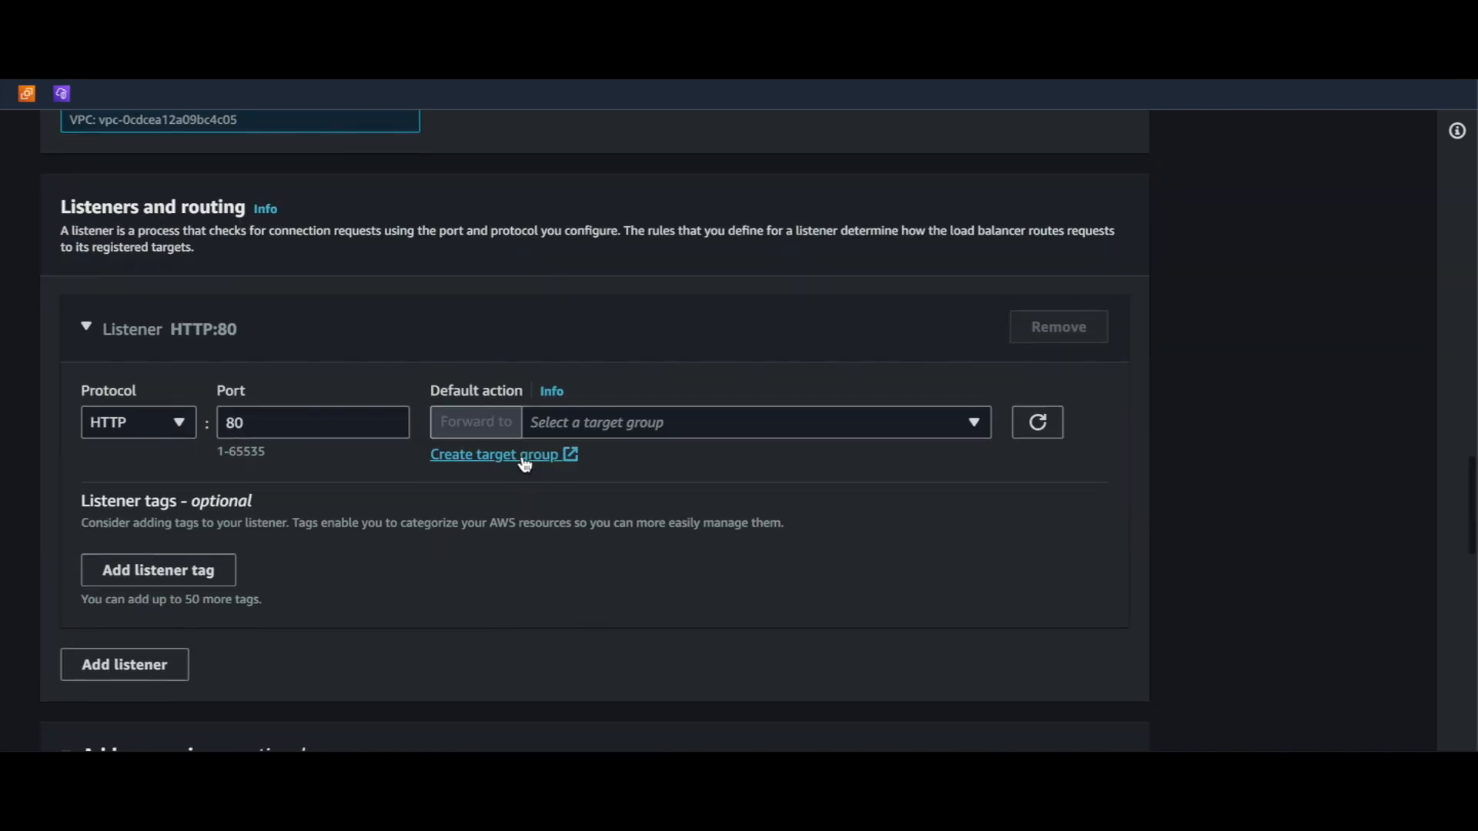
scroll(145, 314, down, 1)
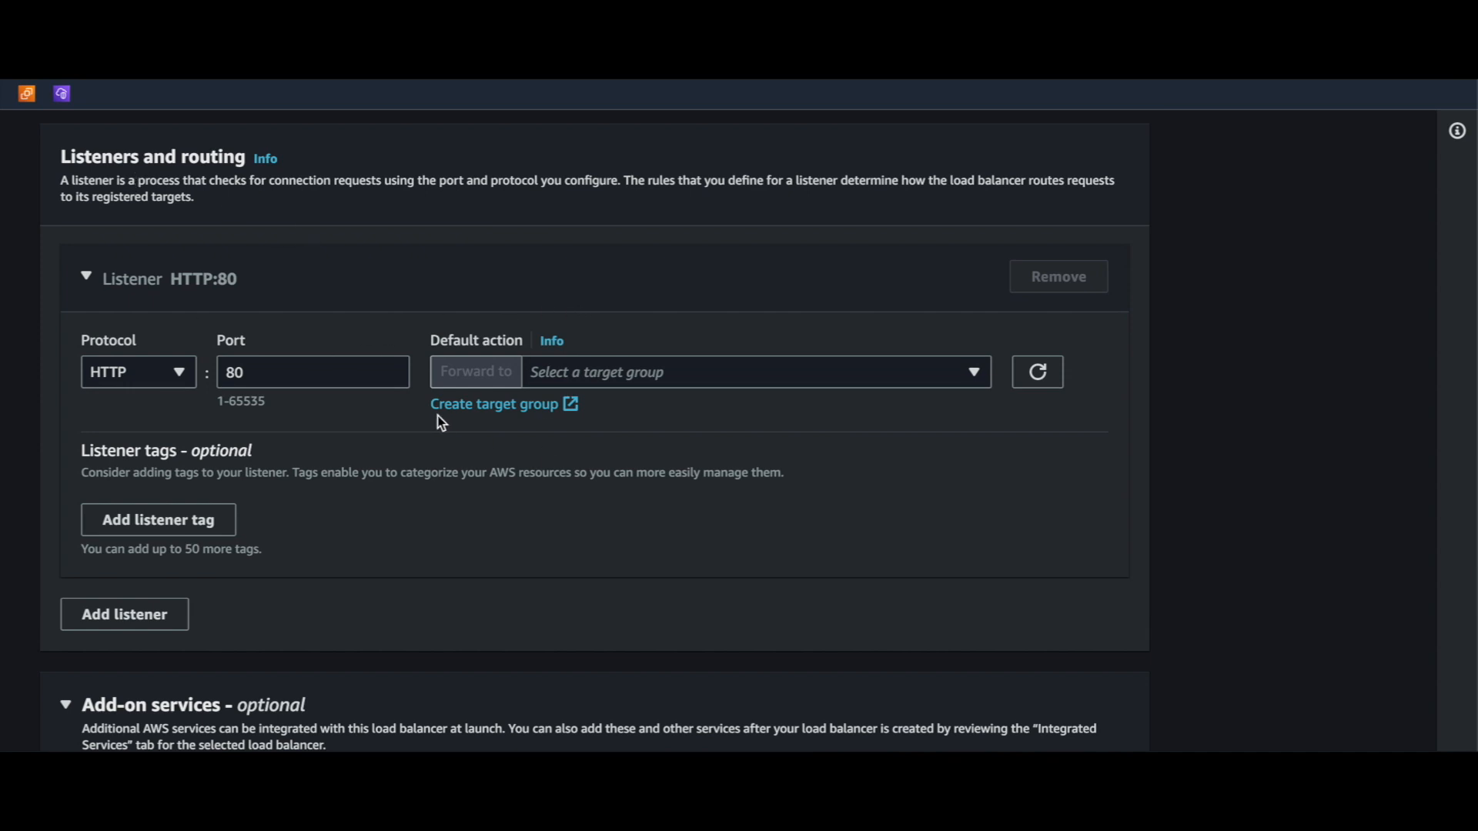
drag(418, 416, 568, 405)
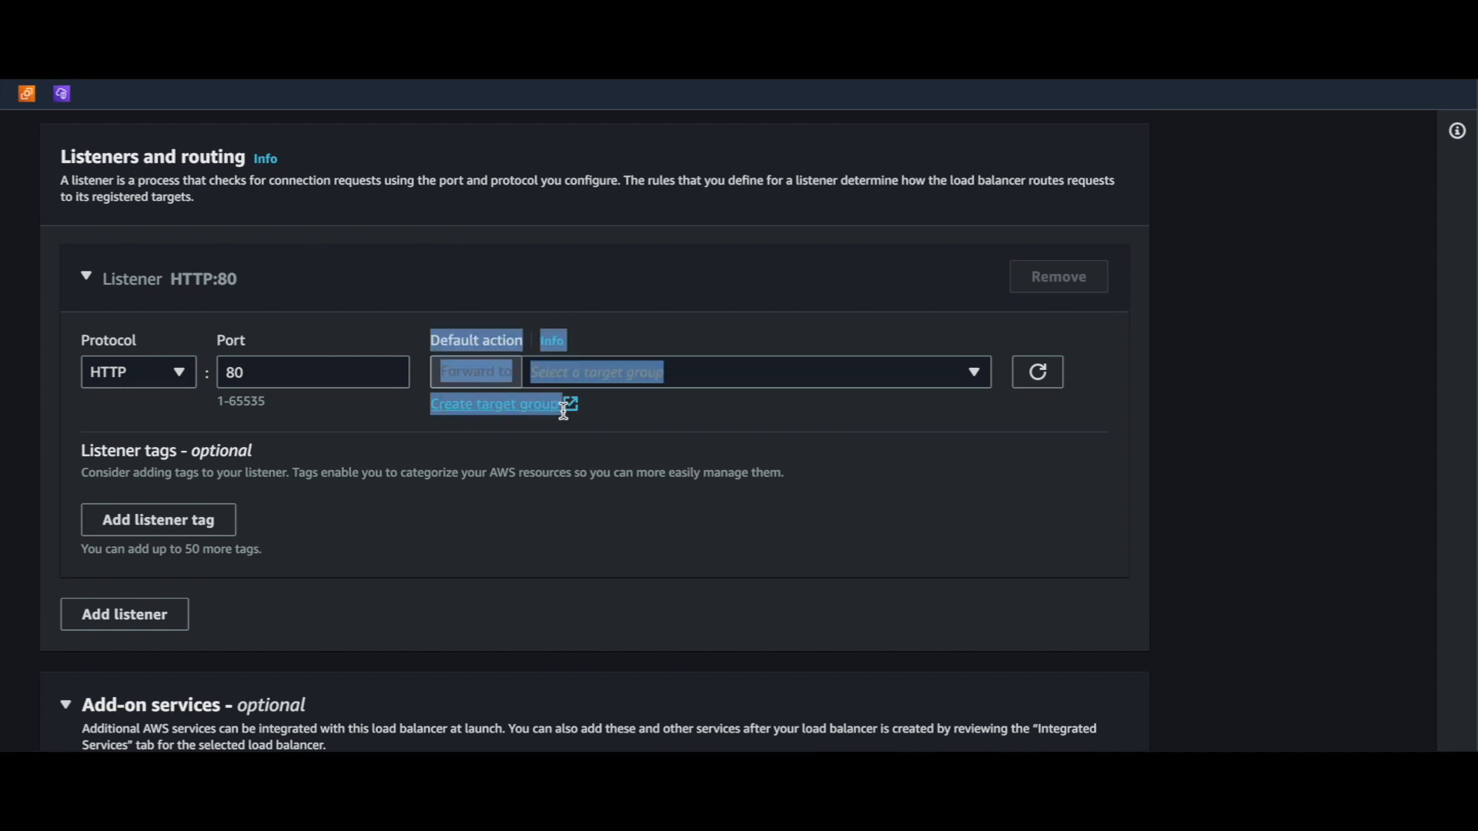
click(643, 415)
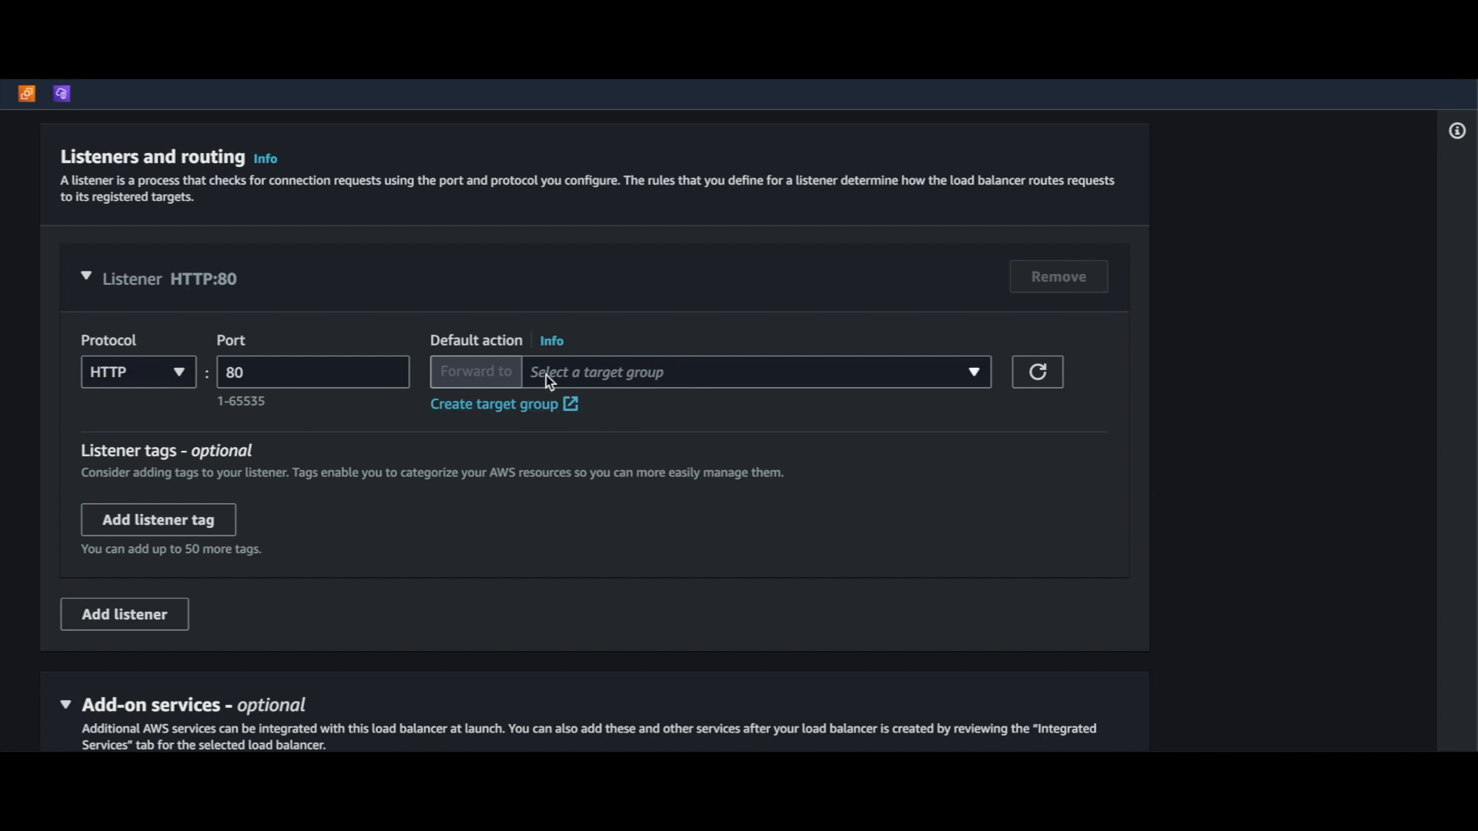
click(616, 374)
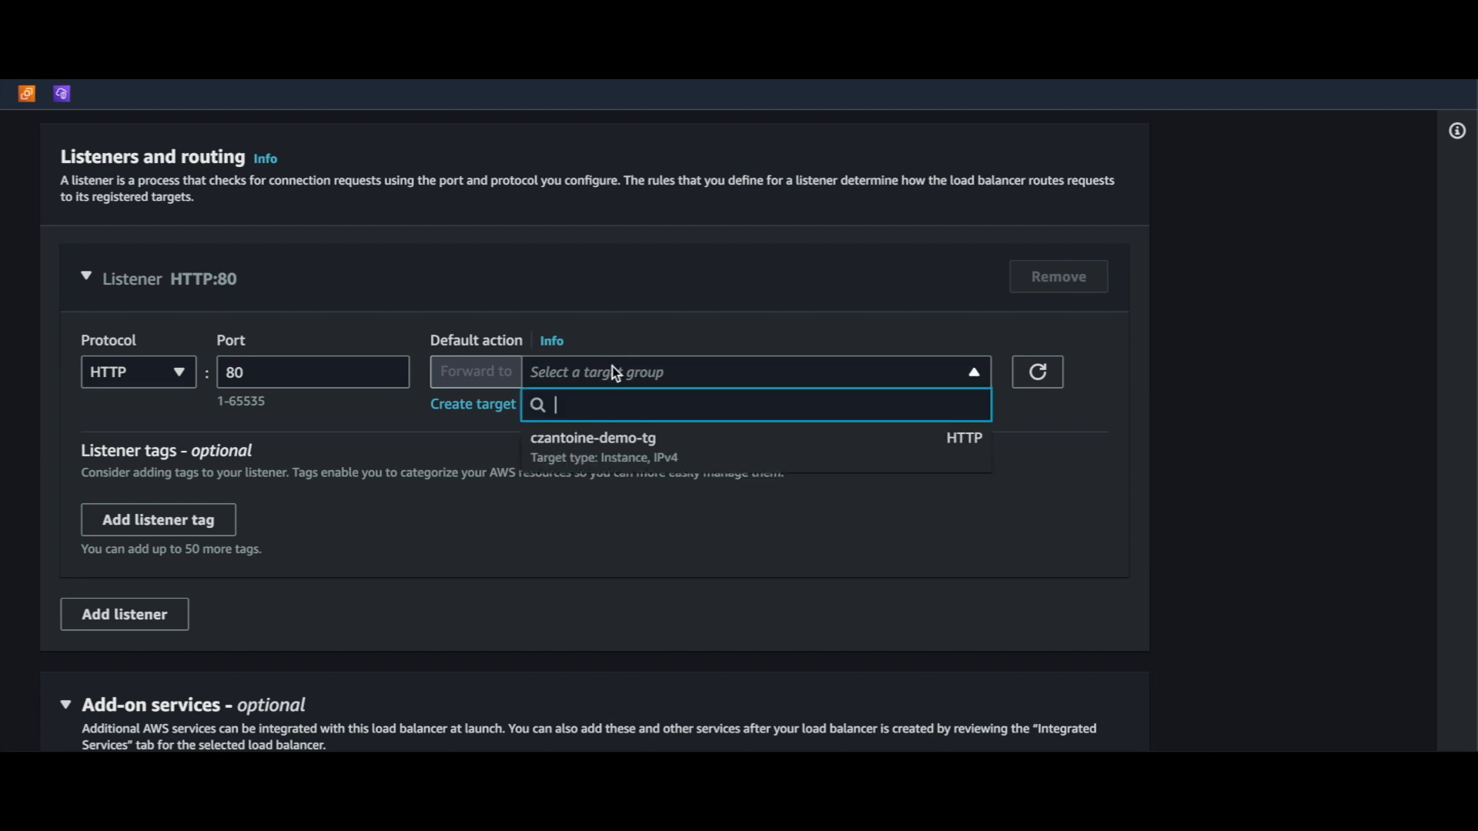
click(571, 461)
Review the remaining load balancer settings, create the load balancer and open it in the load balancers list
scroll(623, 417, down, 2)
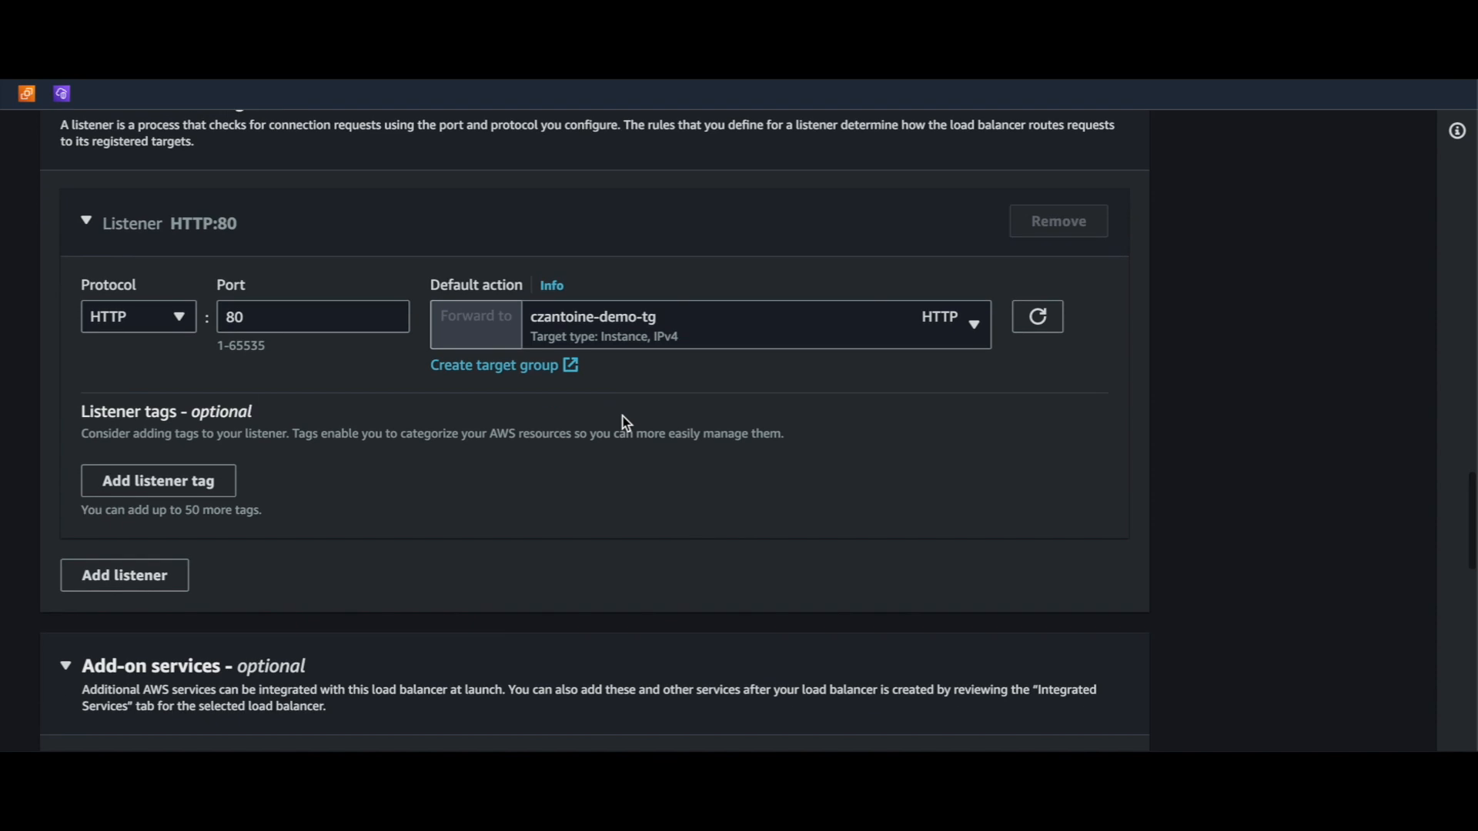
scroll(624, 421, down, 2)
scroll(622, 422, up, 2)
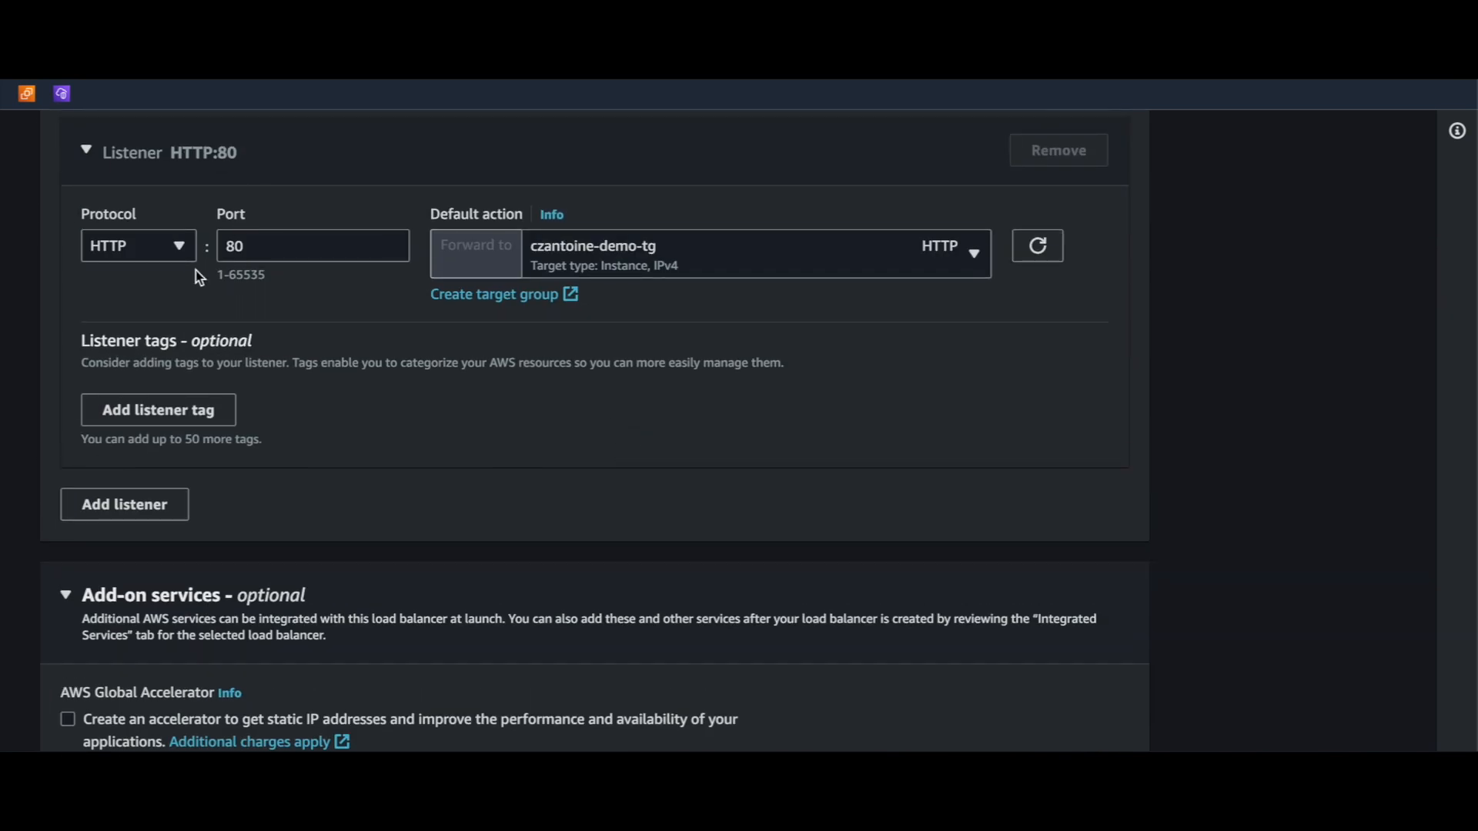
scroll(637, 393, down, 15)
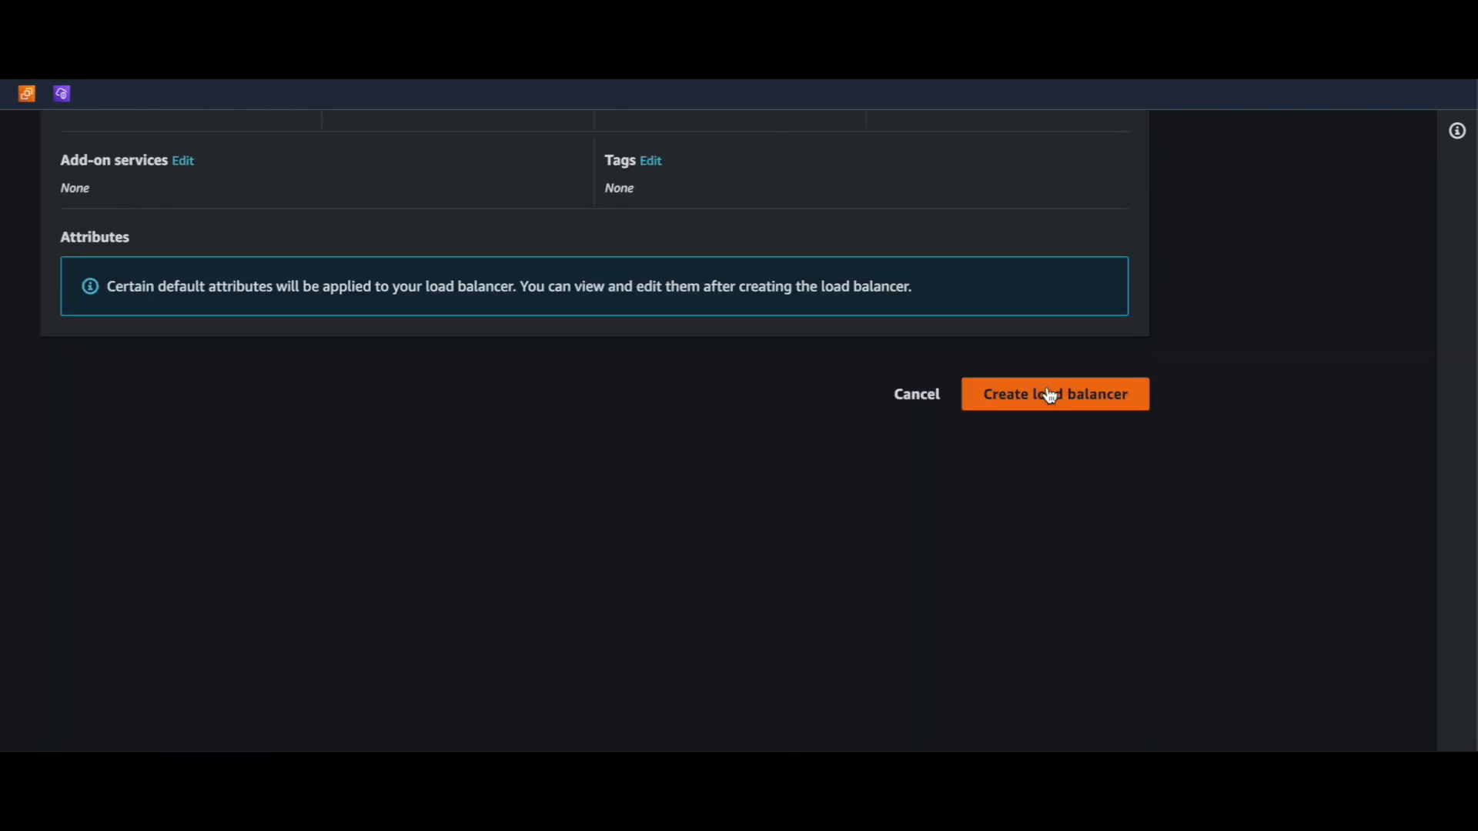
click(1047, 393)
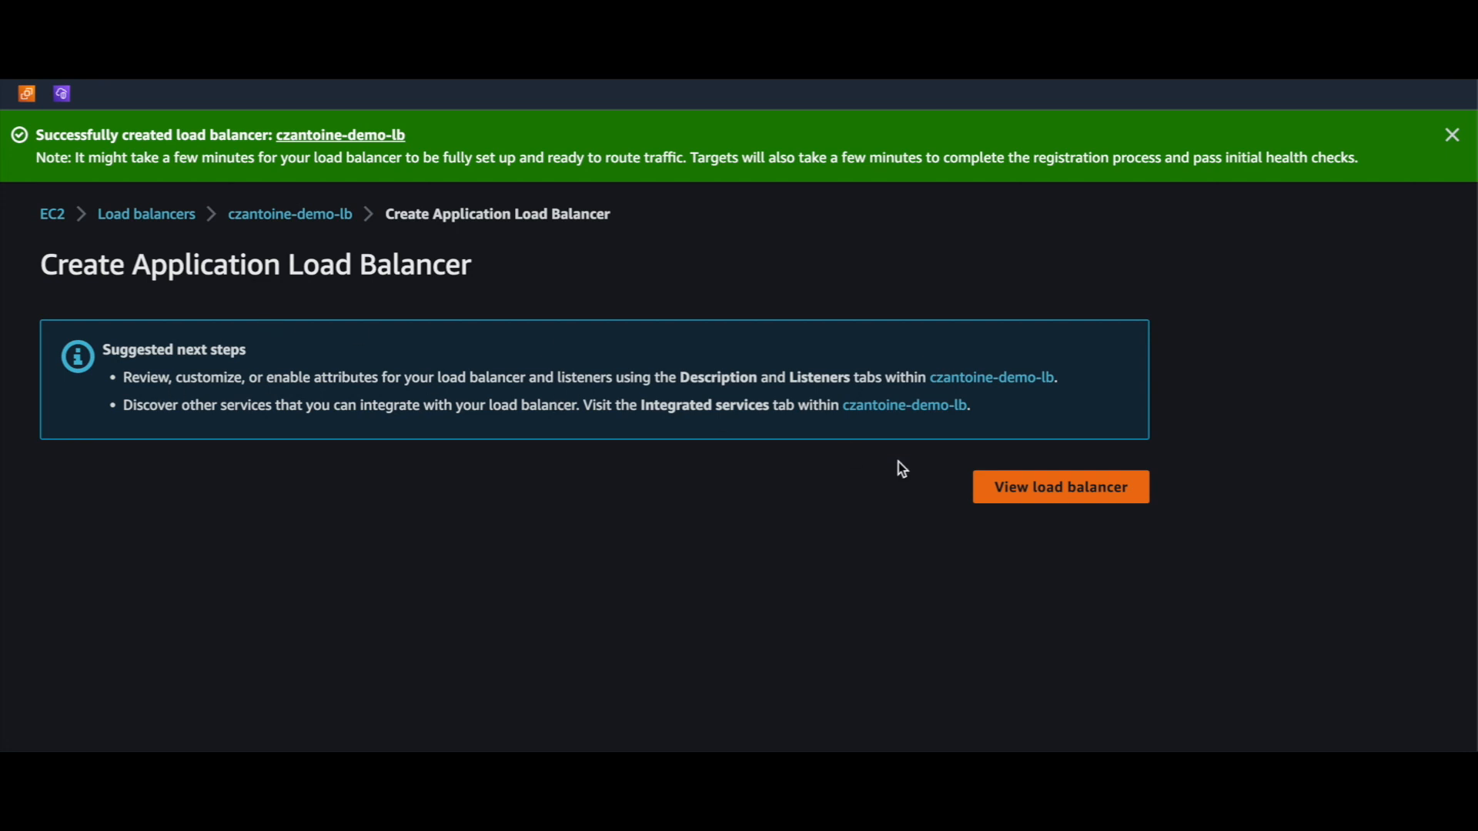
click(1027, 493)
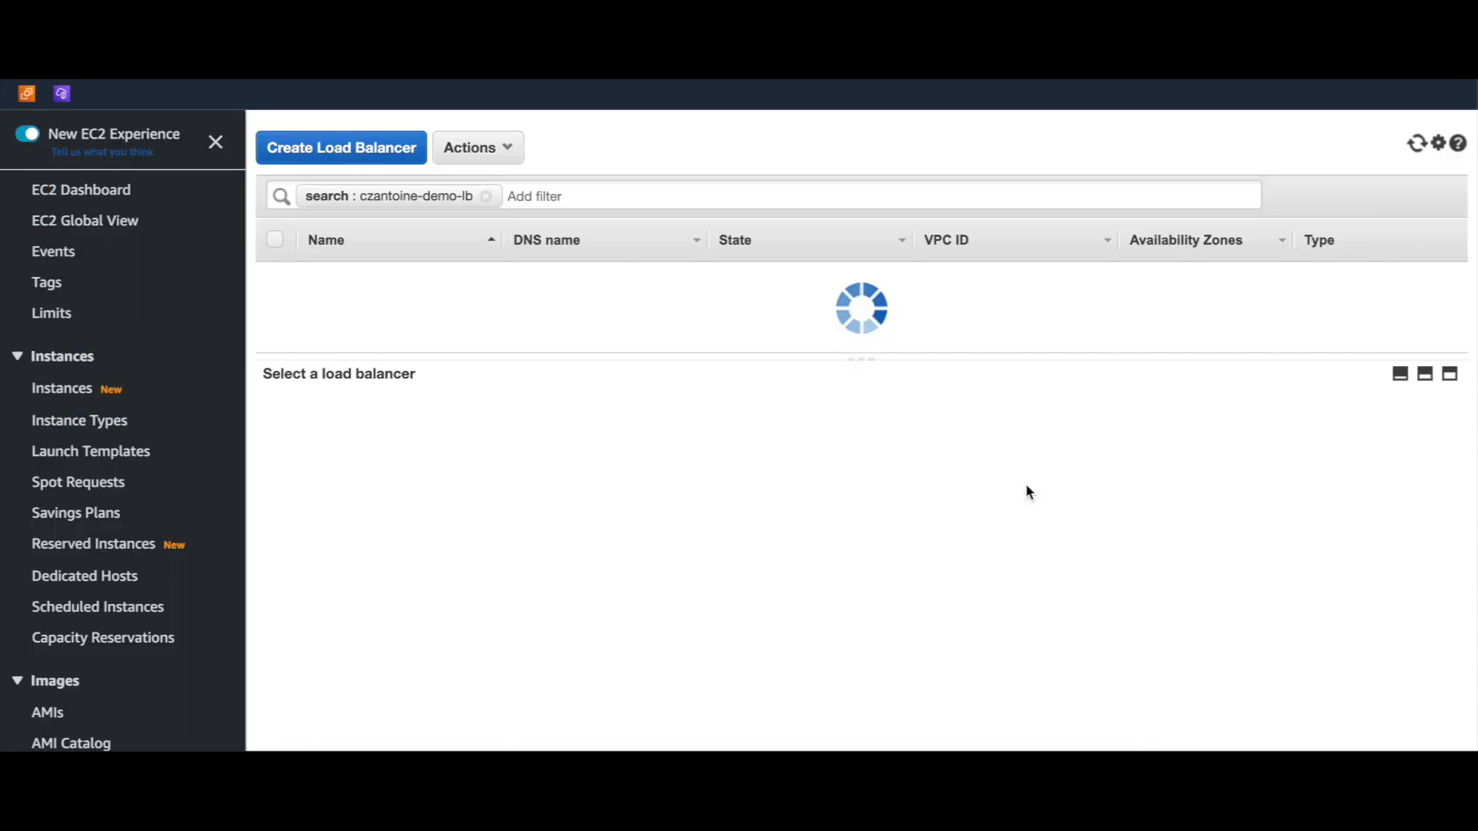
Check the state of czantoine-demo-lb and view its listeners
double_click(761, 279)
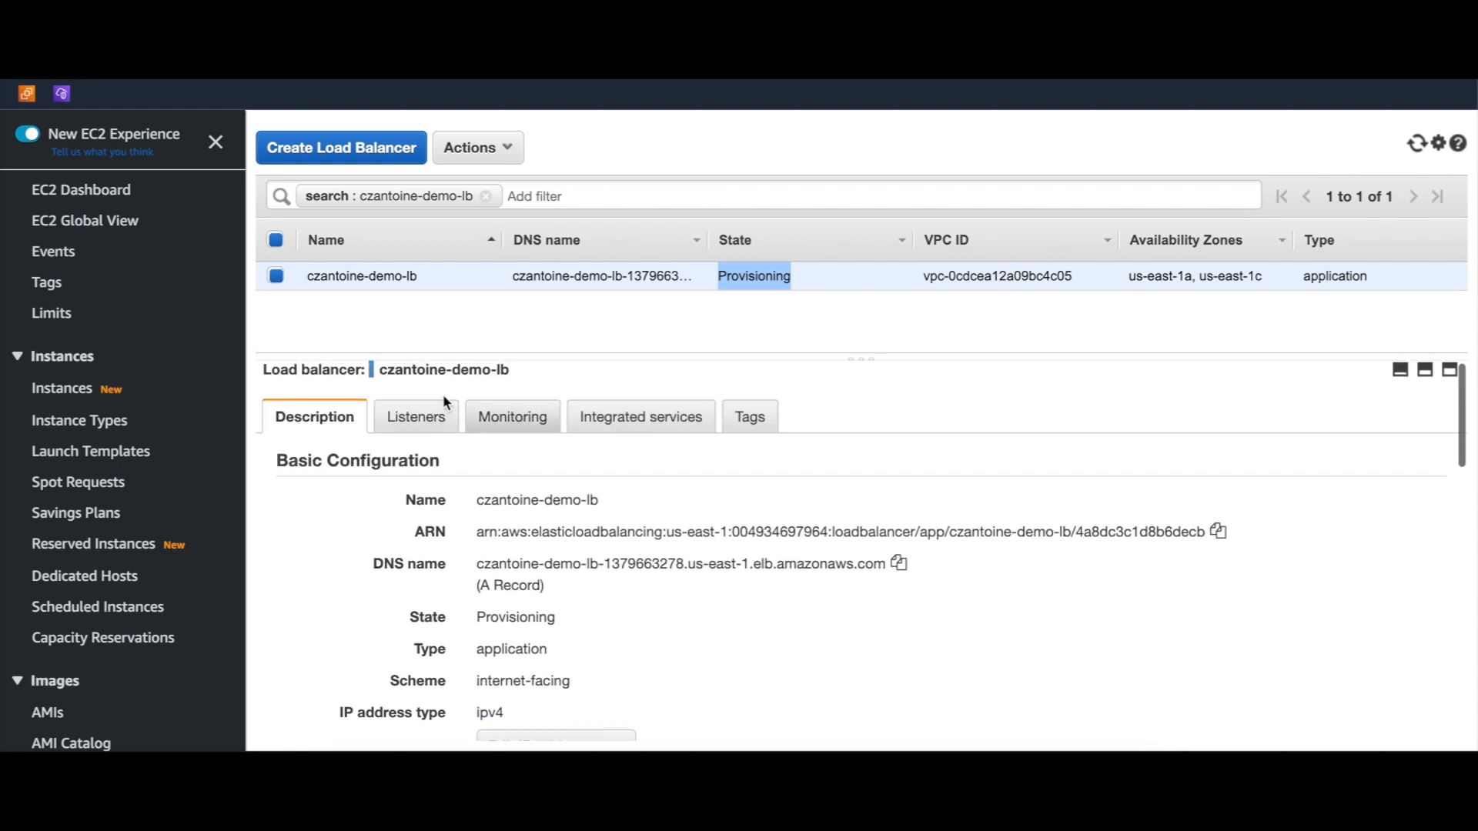
click(415, 428)
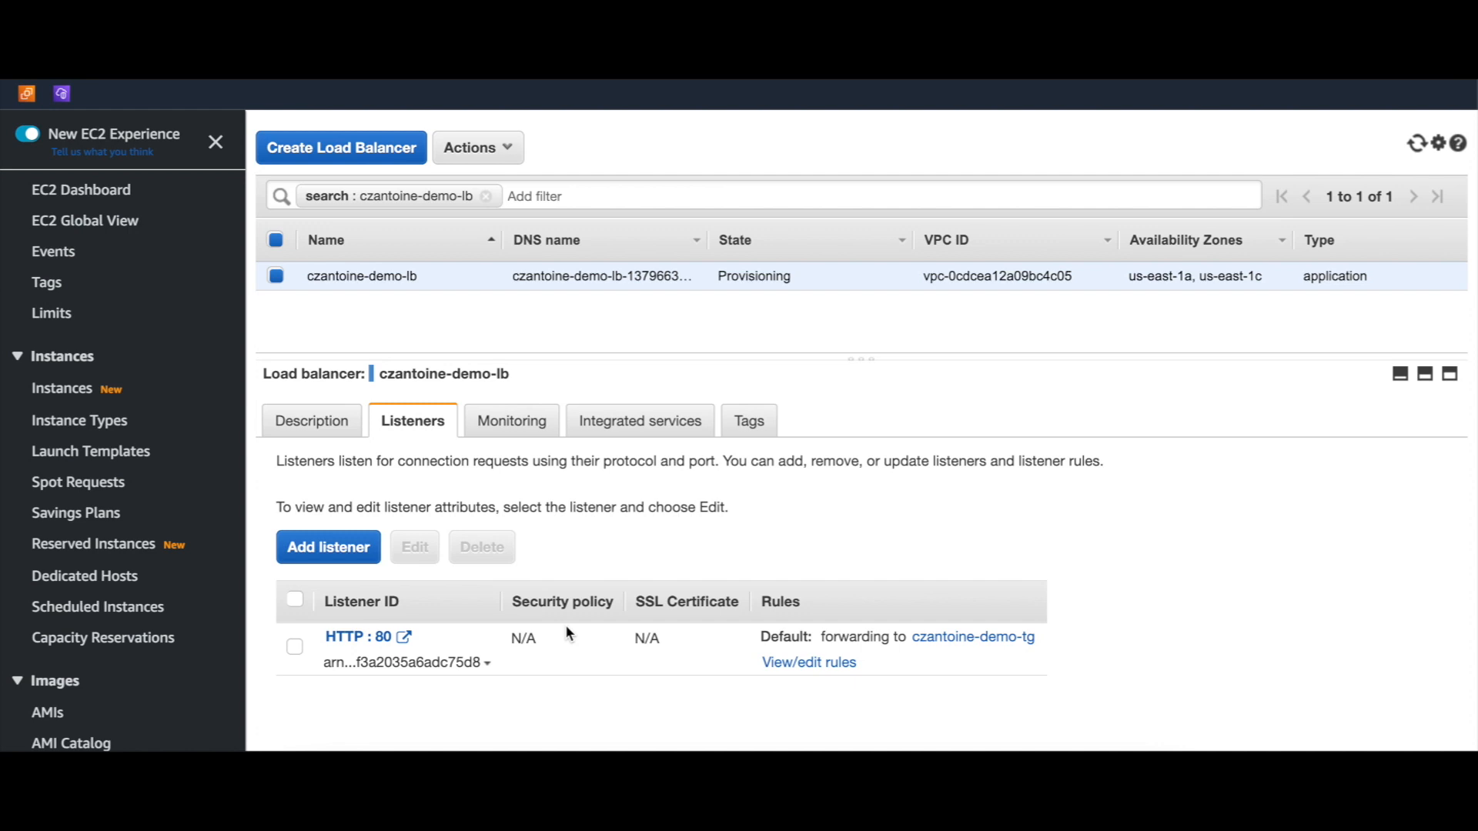
click(329, 548)
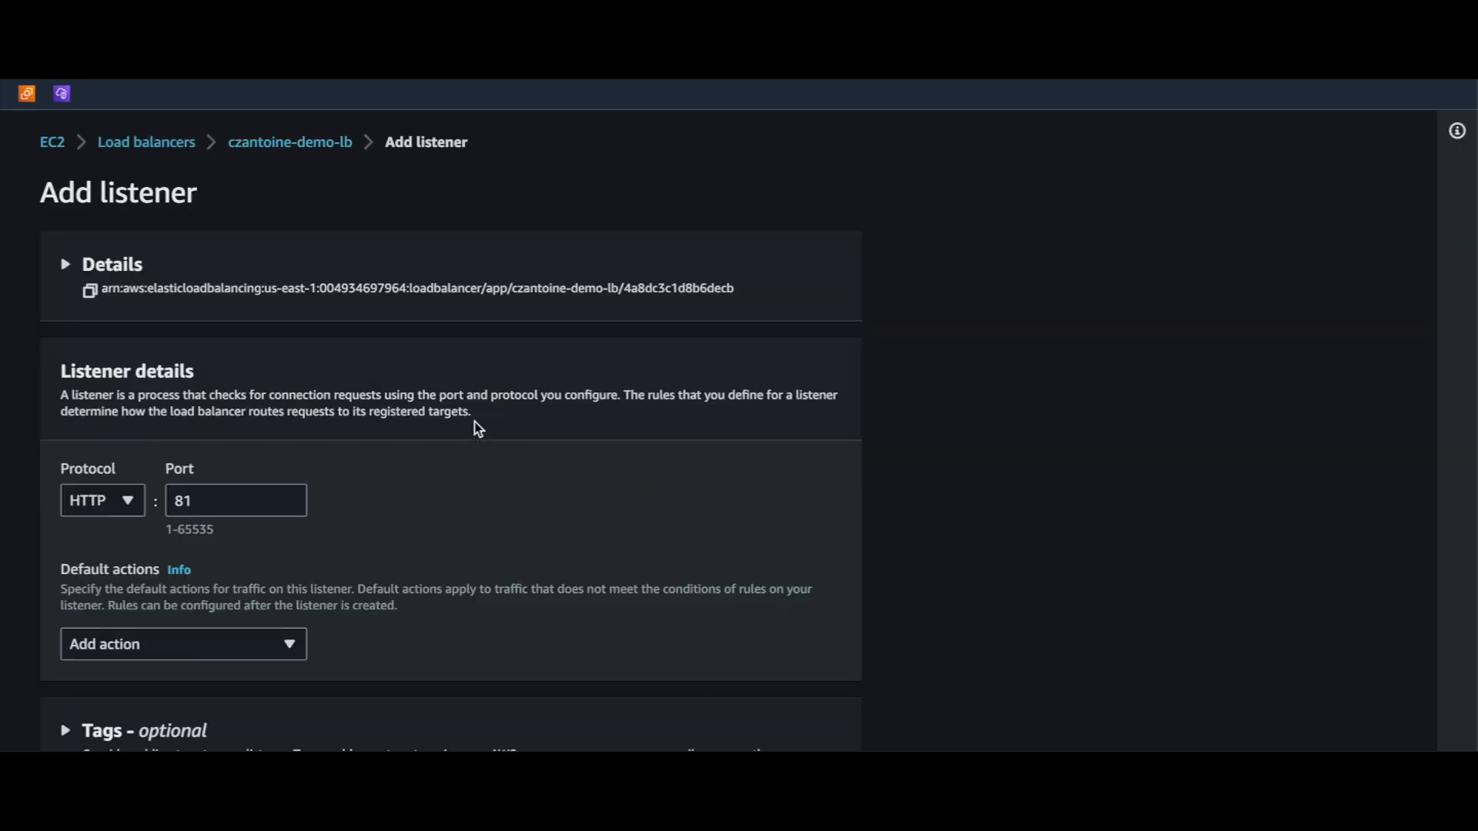
scroll(462, 435, down, 2)
click(733, 684)
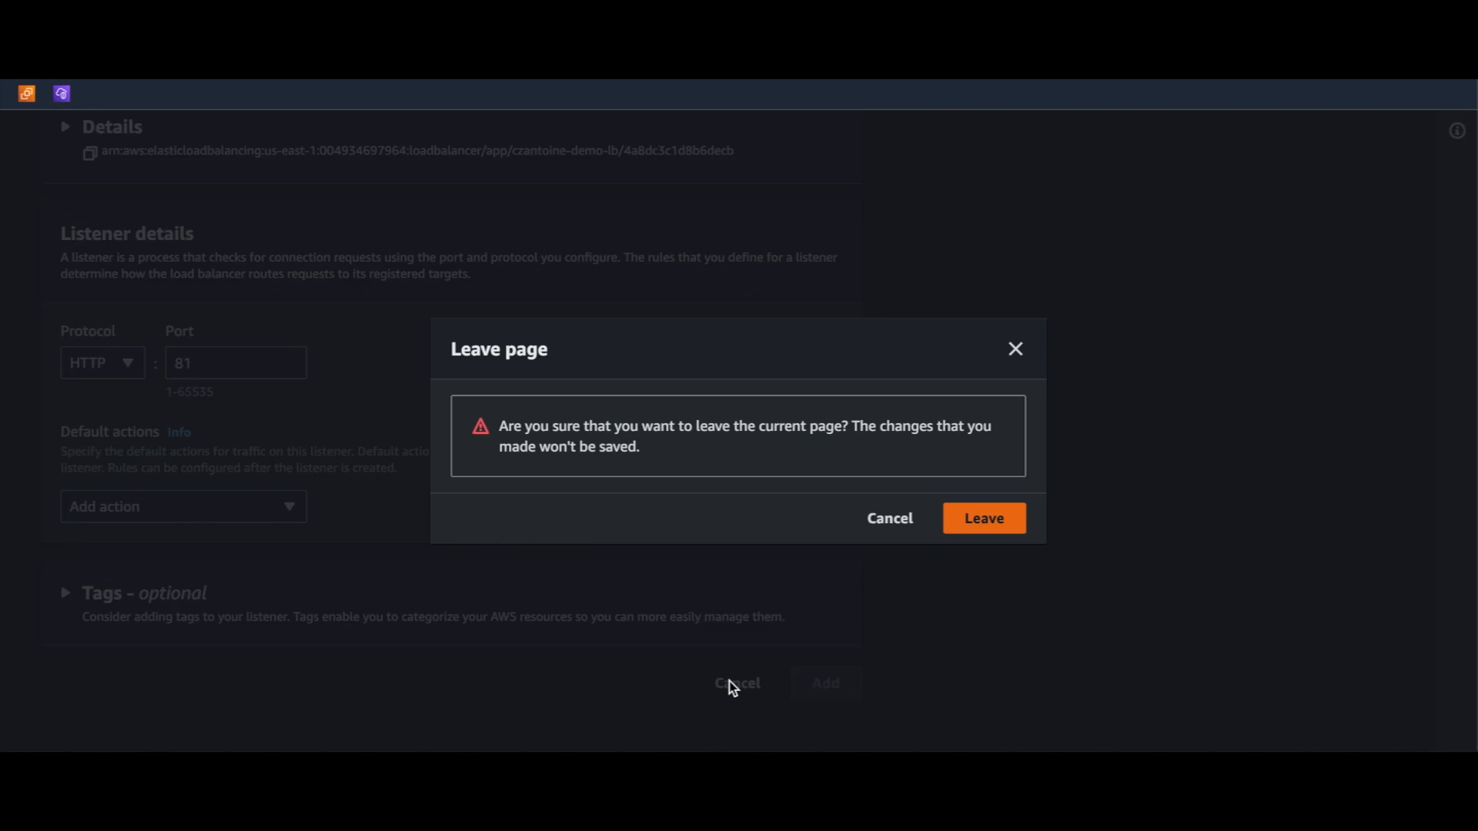
click(977, 508)
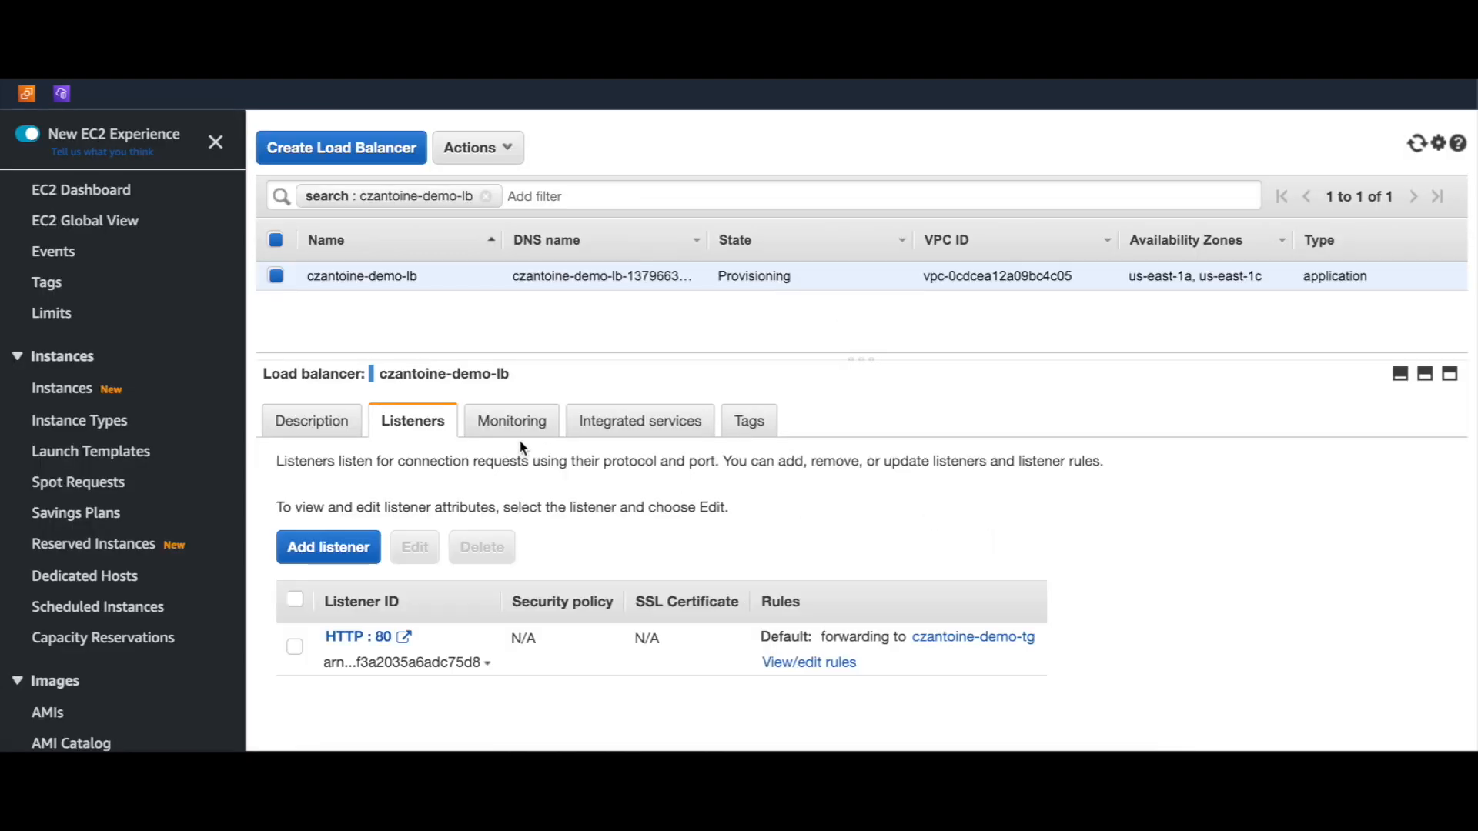
Examine the CloudWatch monitoring graphs of czantoine-demo-lb, from target response time through consumed load balancer capacity units
click(516, 428)
scroll(495, 455, down, 3)
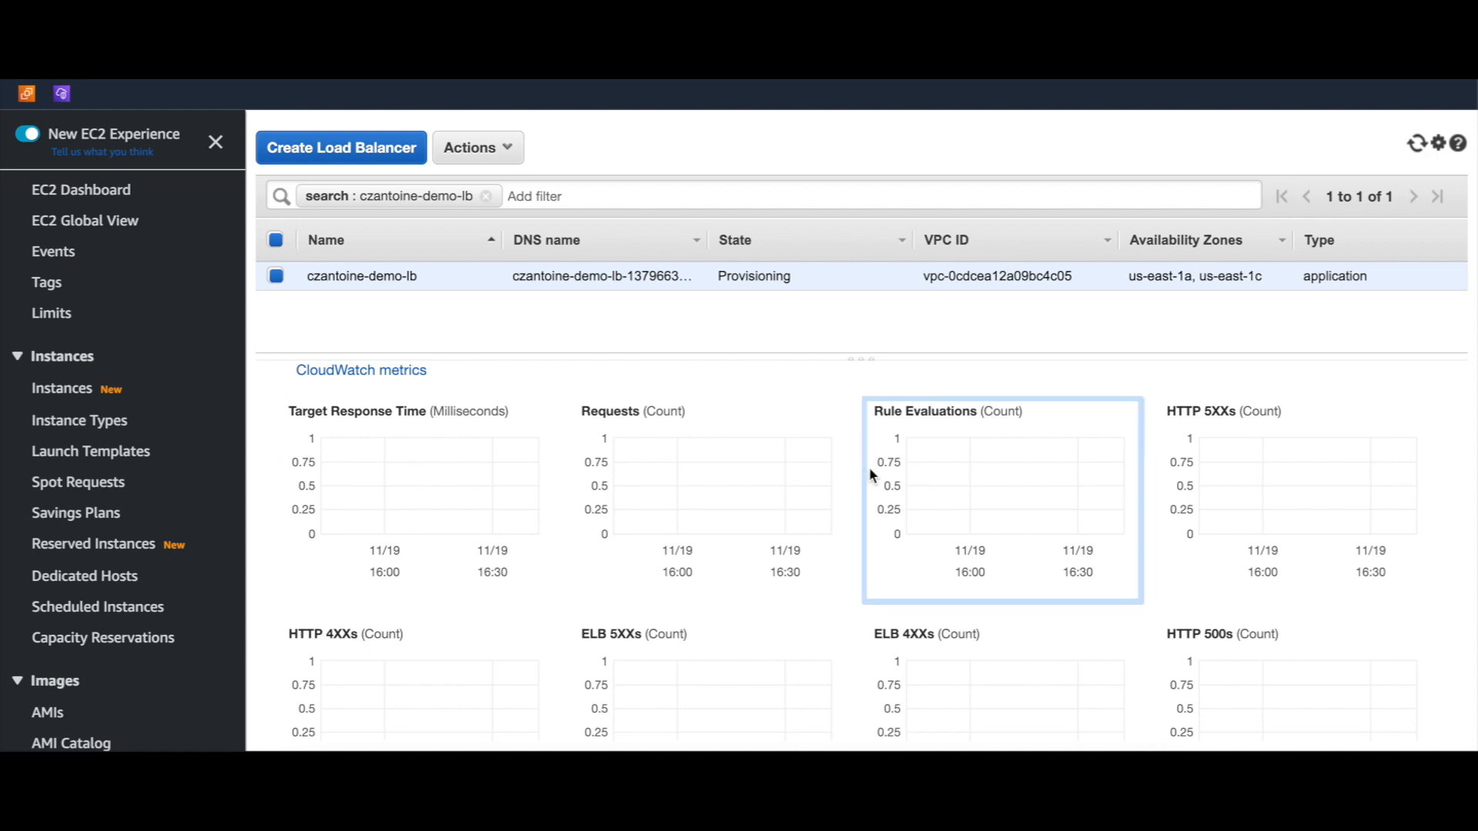
scroll(829, 490, down, 1)
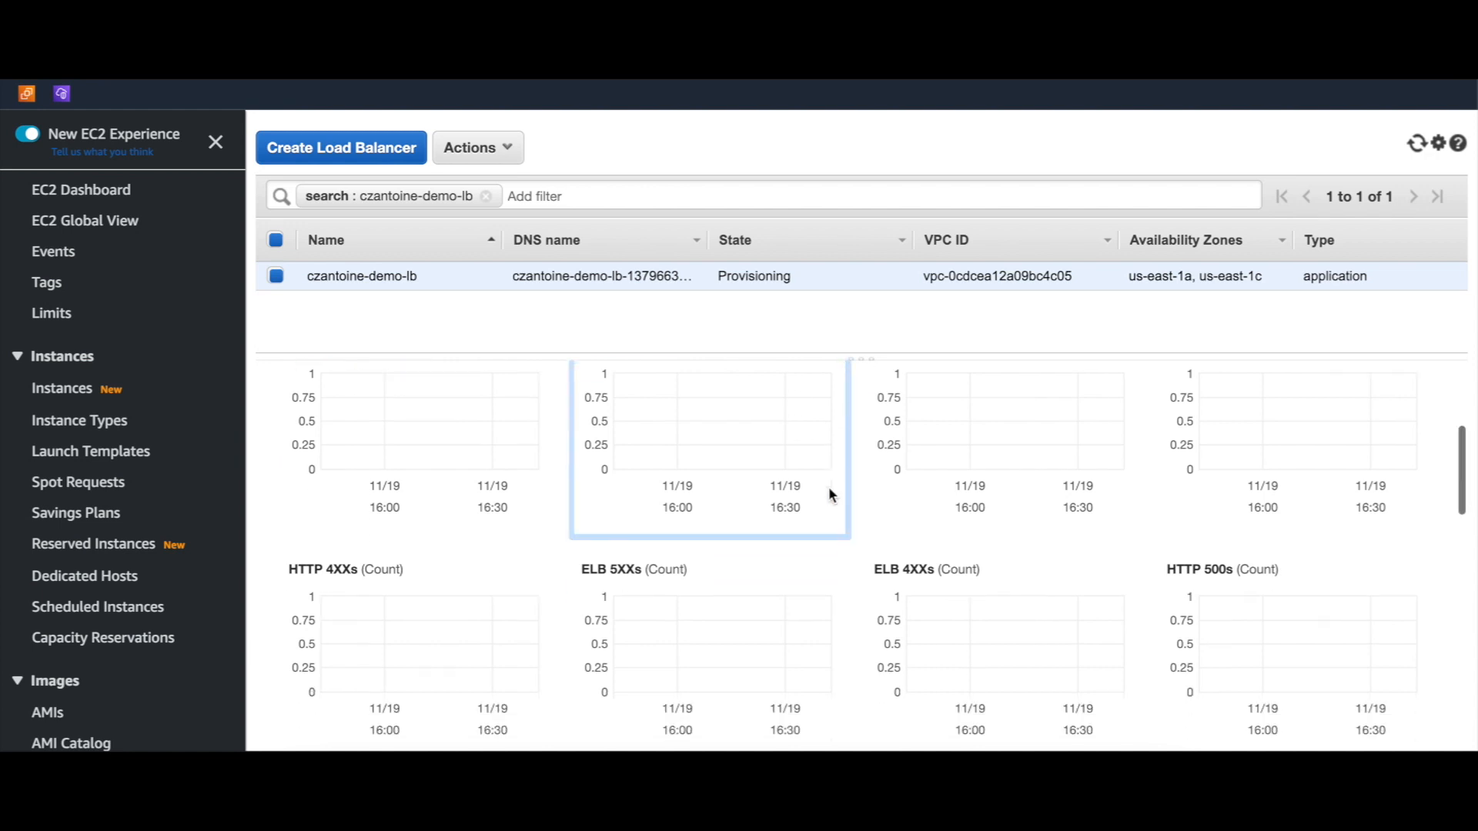
scroll(829, 487, down, 3)
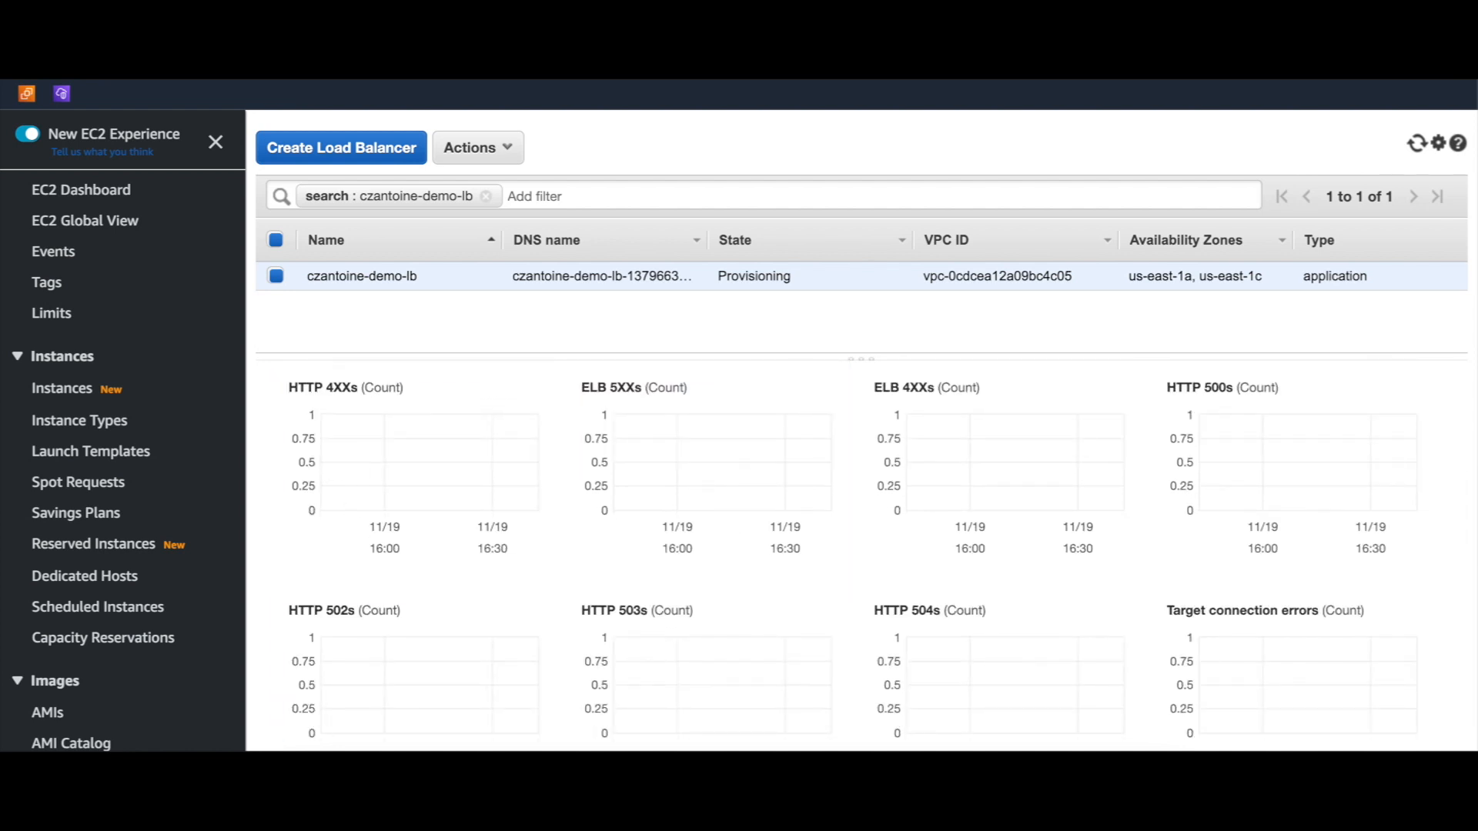
scroll(611, 551, down, 1)
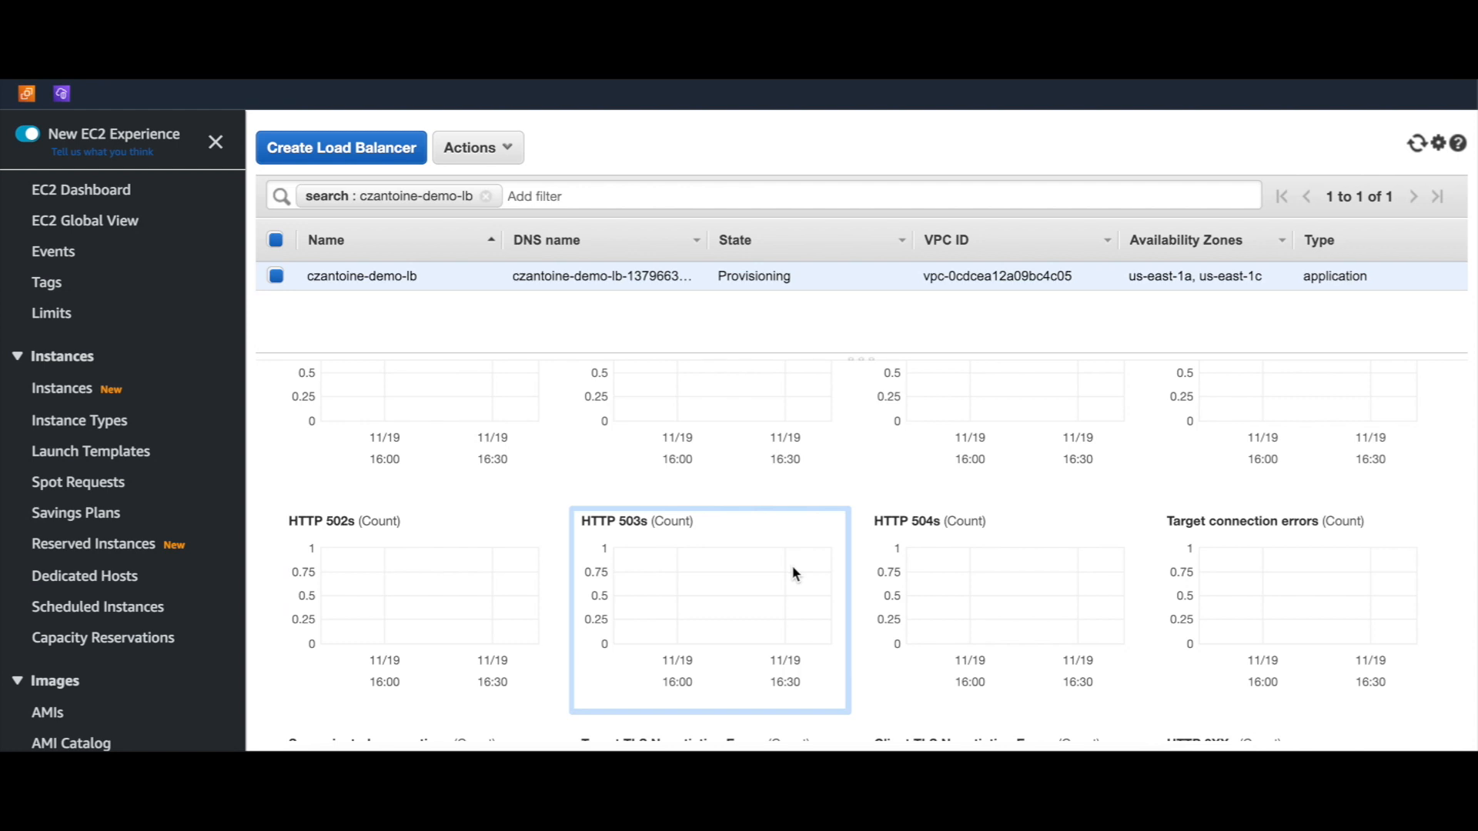
scroll(1014, 570, down, 3)
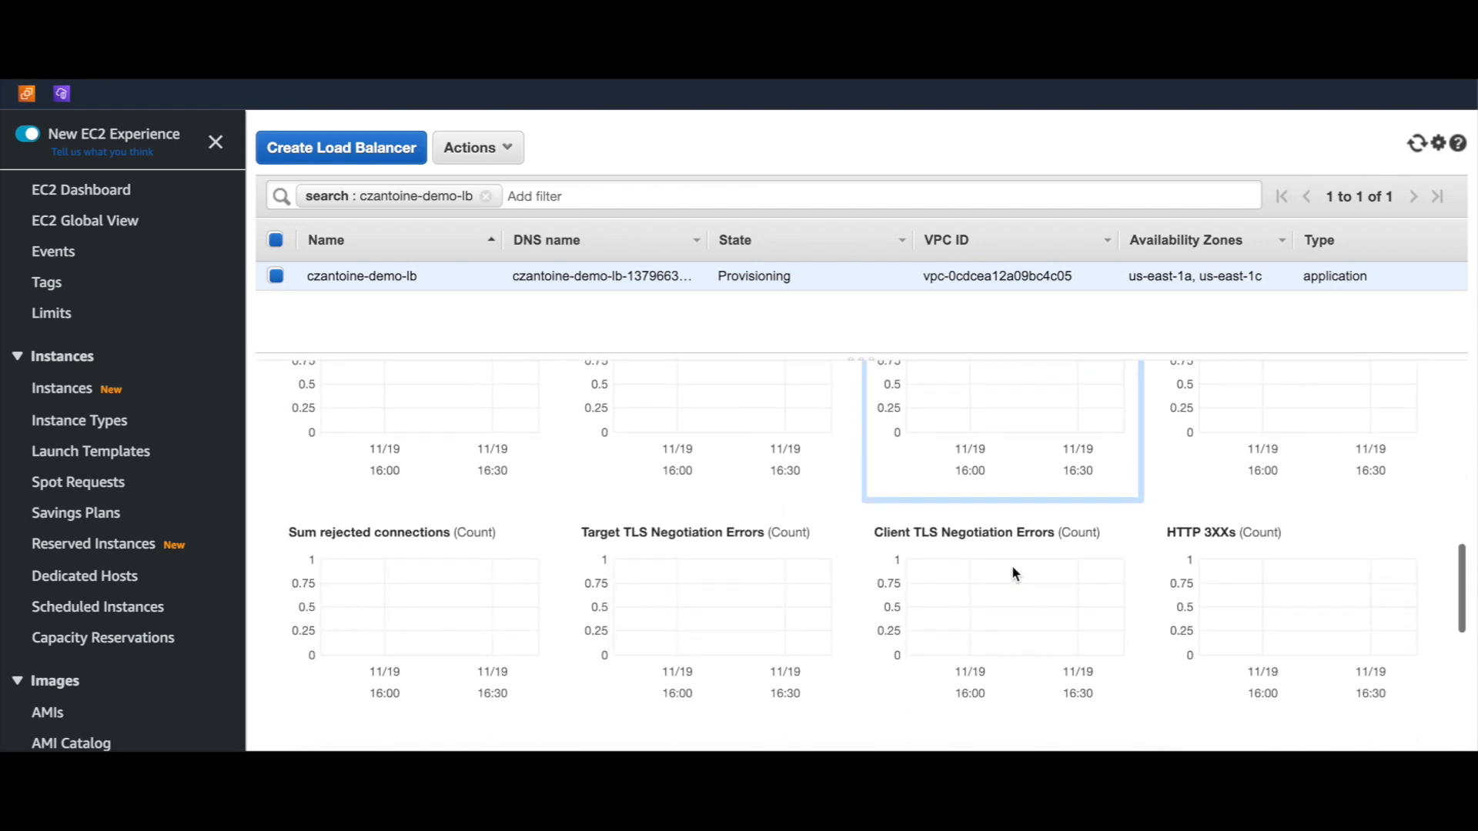
scroll(1013, 572, down, 4)
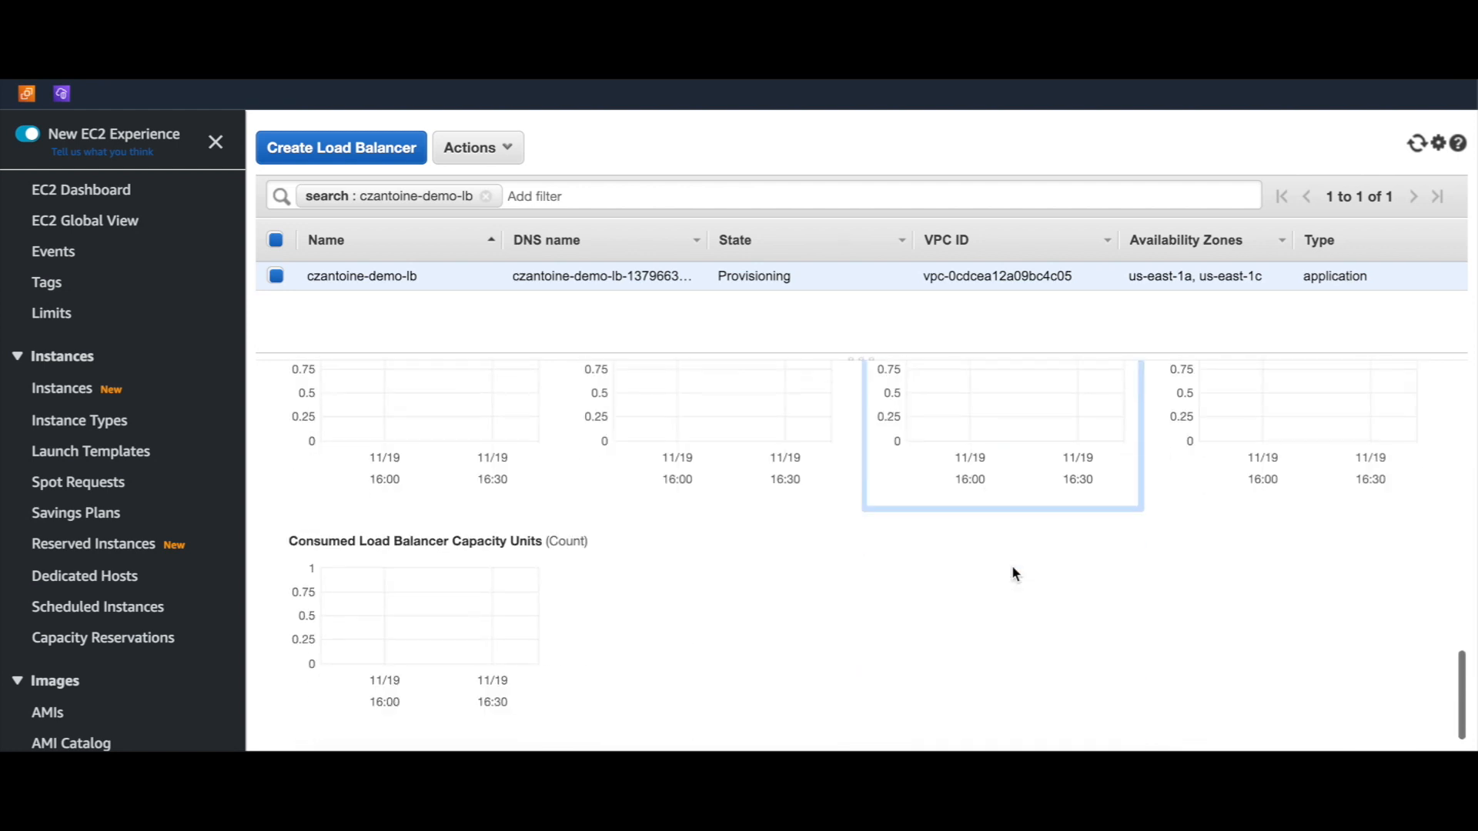
scroll(1011, 569, up, 8)
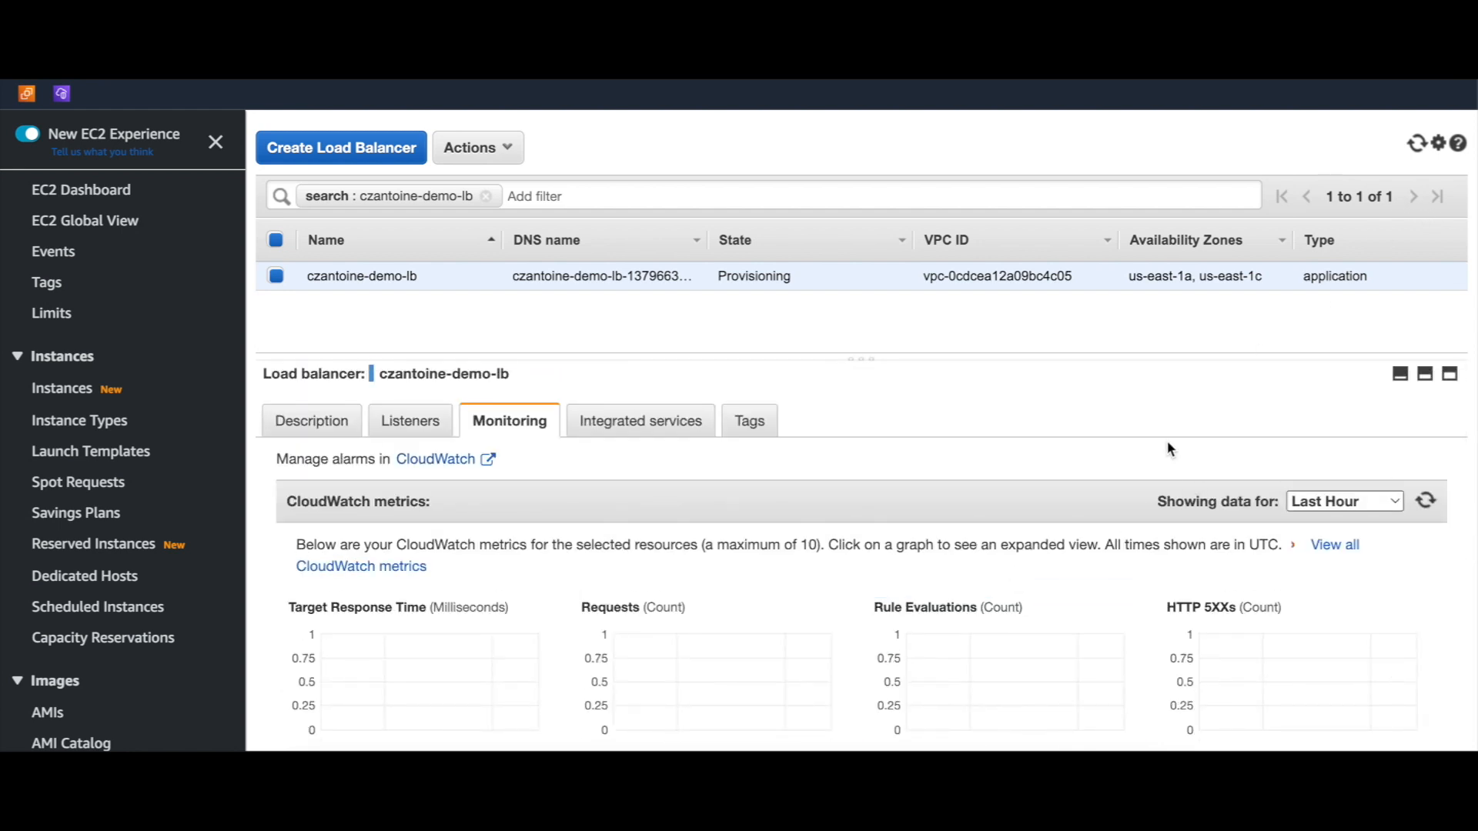
Refresh the load balancers list, check the state of czantoine-demo-lb and review its basic configuration
click(1417, 146)
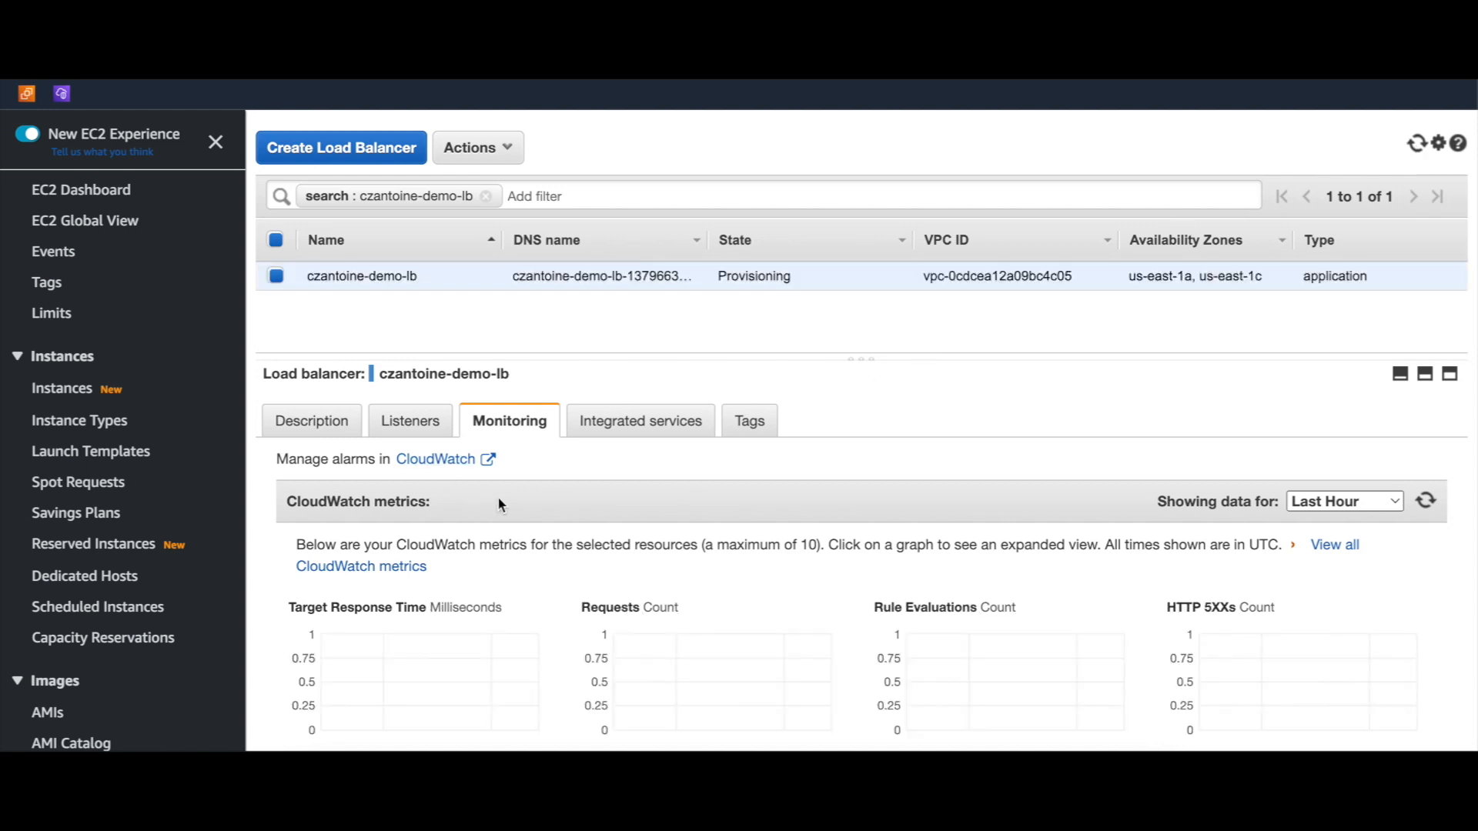
double_click(721, 276)
click(316, 420)
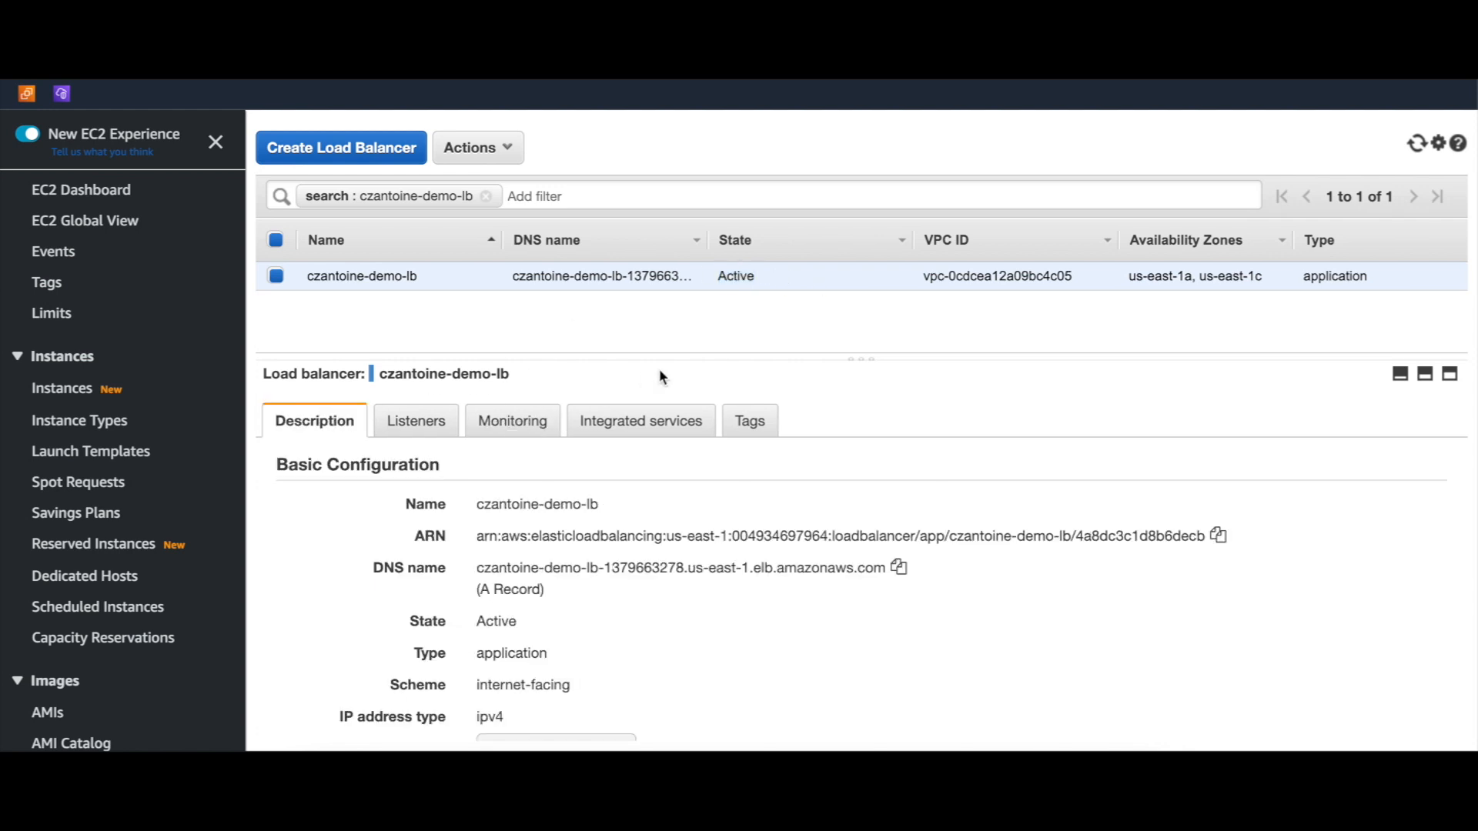
scroll(574, 535, down, 3)
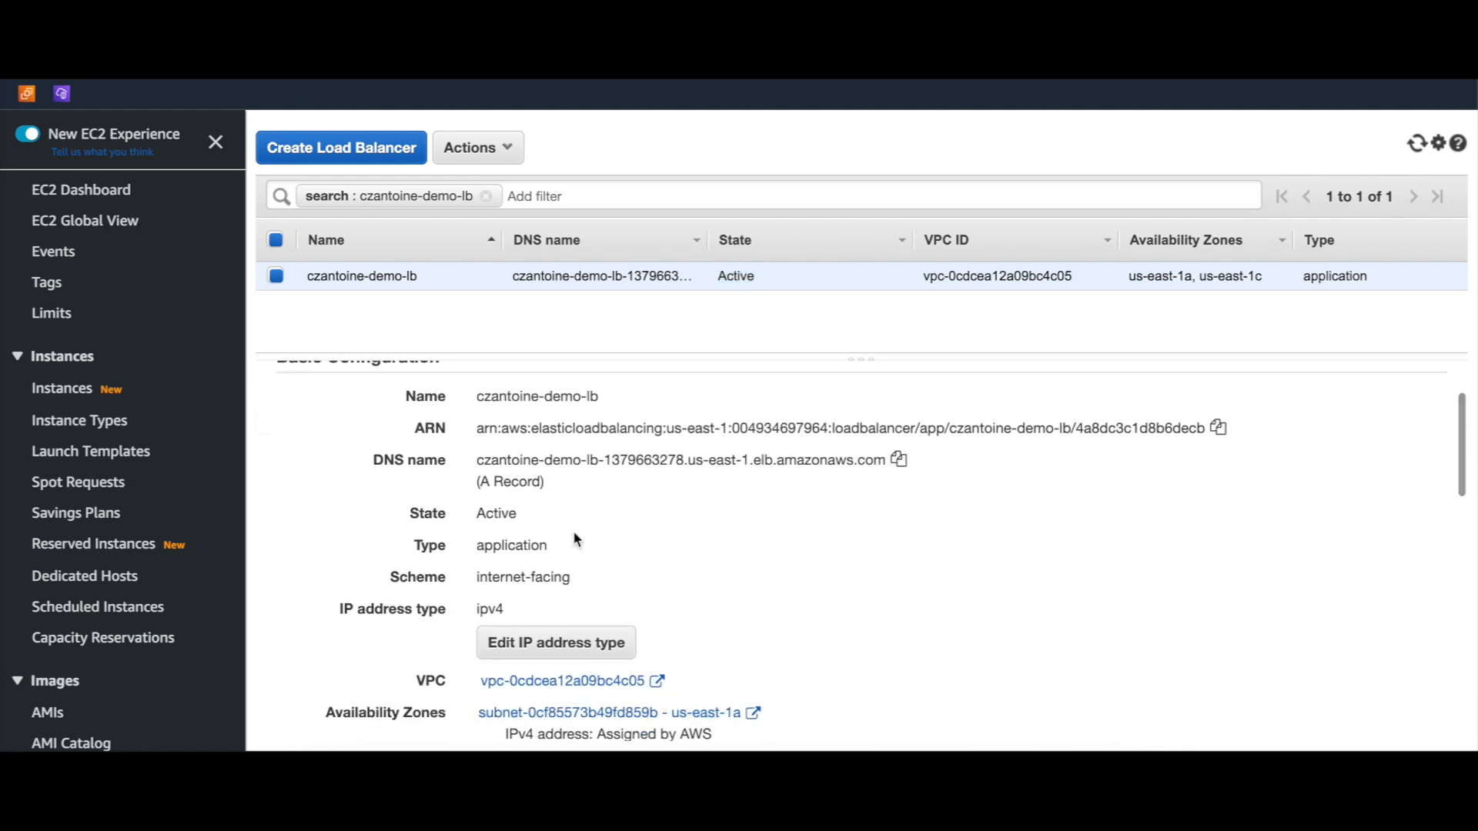
scroll(577, 539, down, 1)
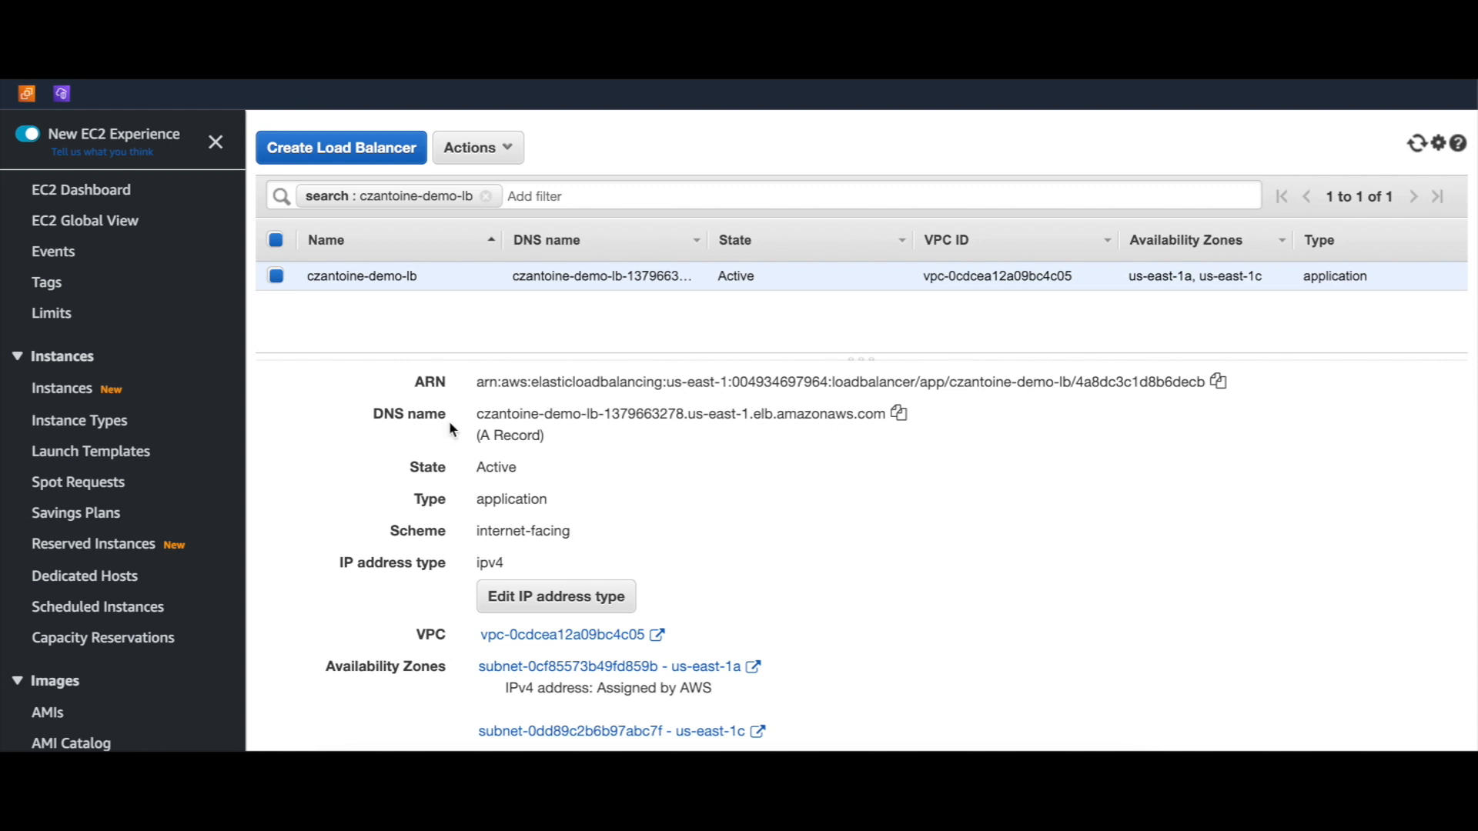
Copy the load balancer's DNS name and examine its name, number and region parts
click(898, 414)
drag(479, 422, 645, 416)
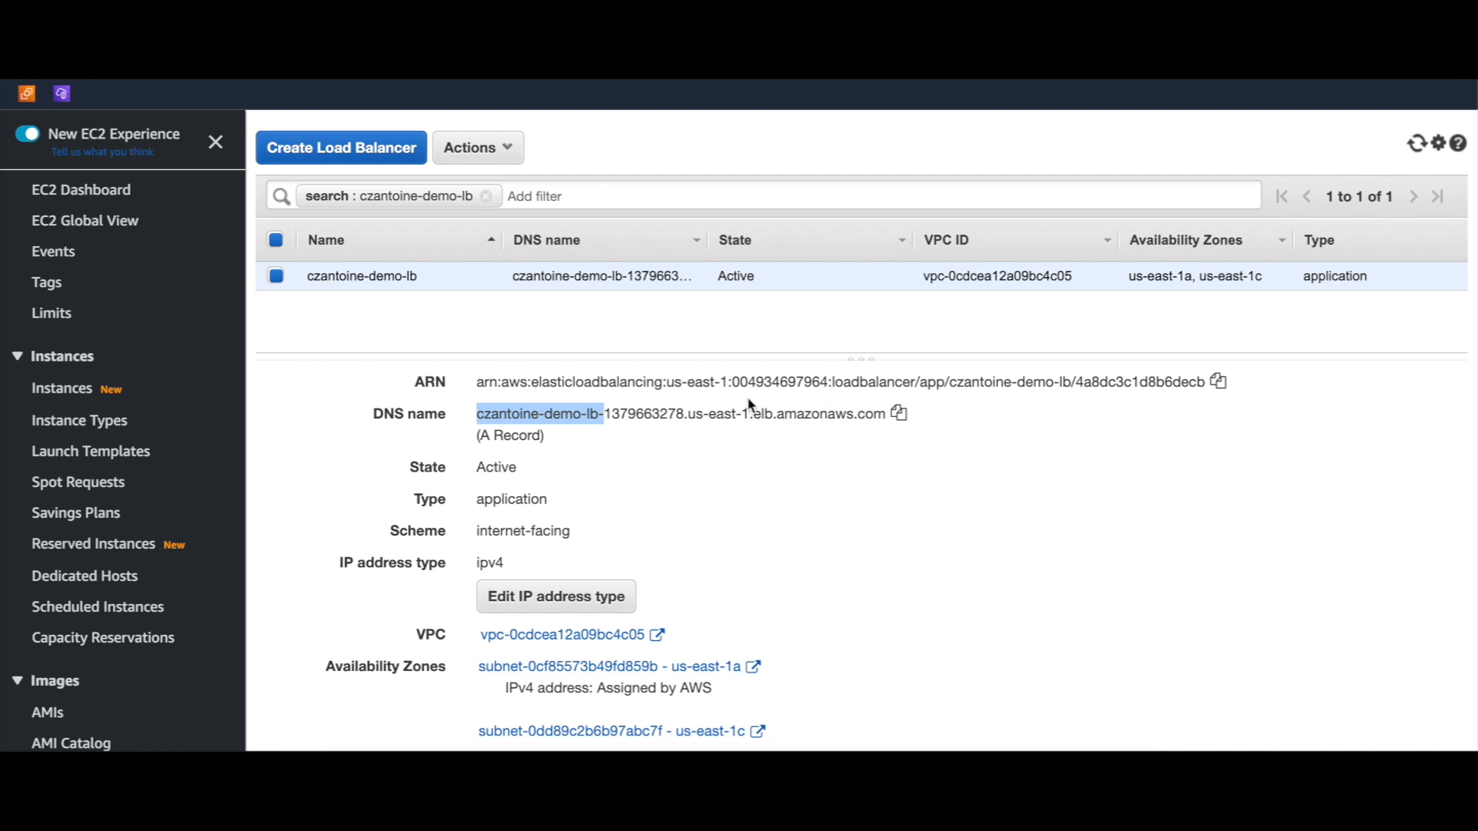
drag(687, 416, 785, 416)
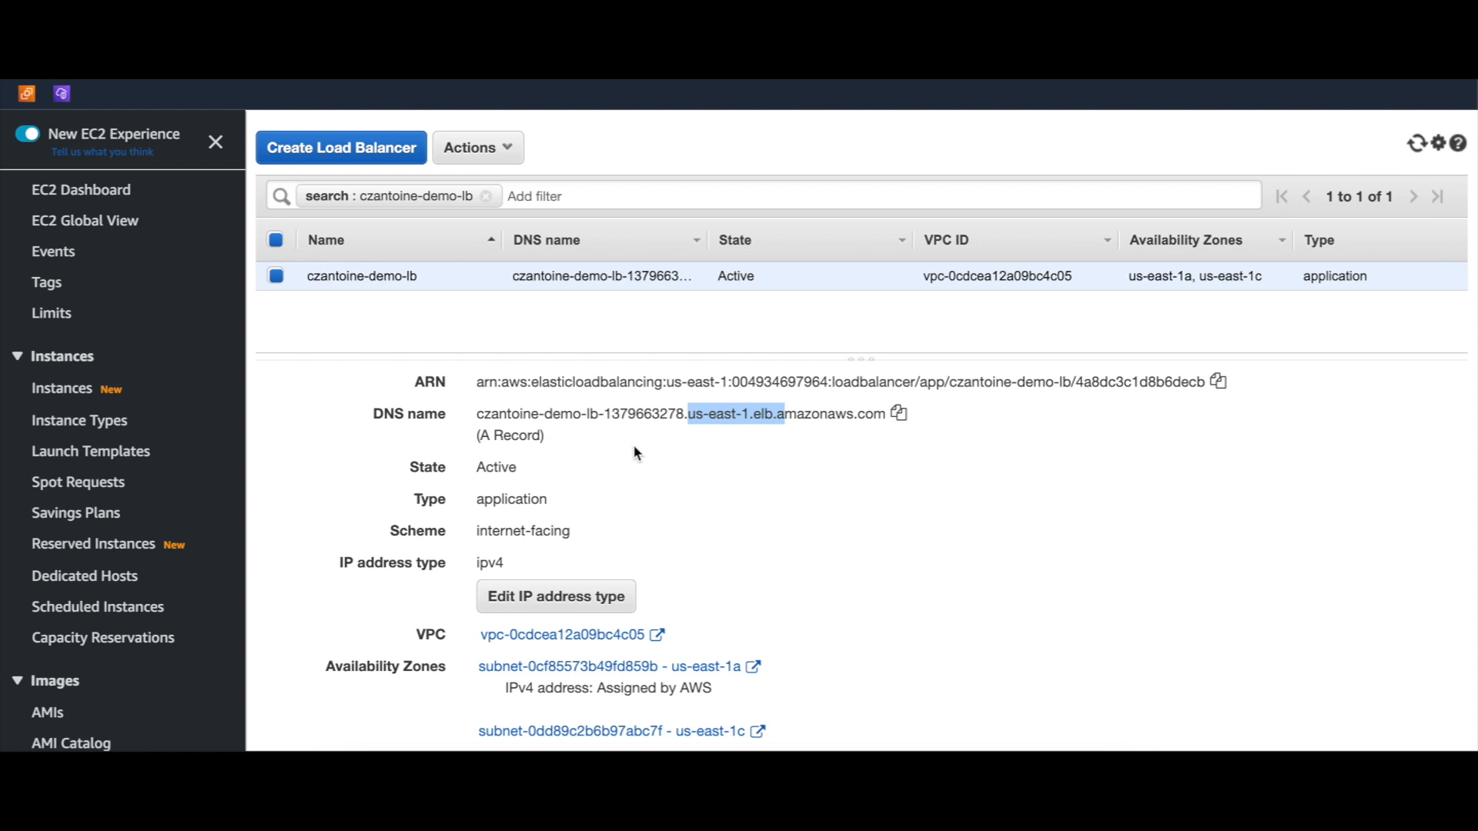
drag(604, 416, 692, 412)
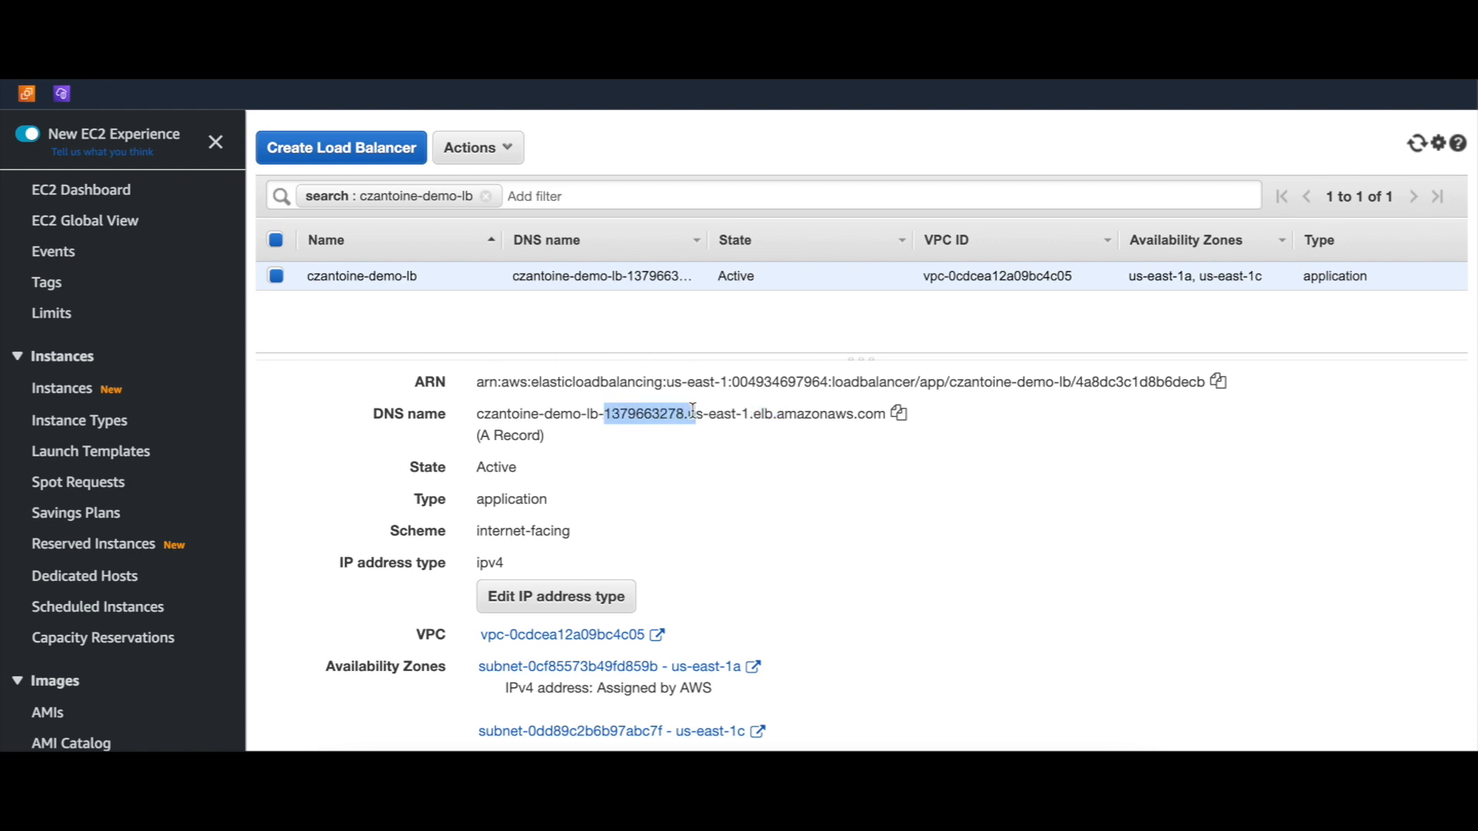
click(653, 483)
Go to the target groups, check which load balancer czantoine-demo-tg is associated with and open its details
scroll(653, 484, down, 3)
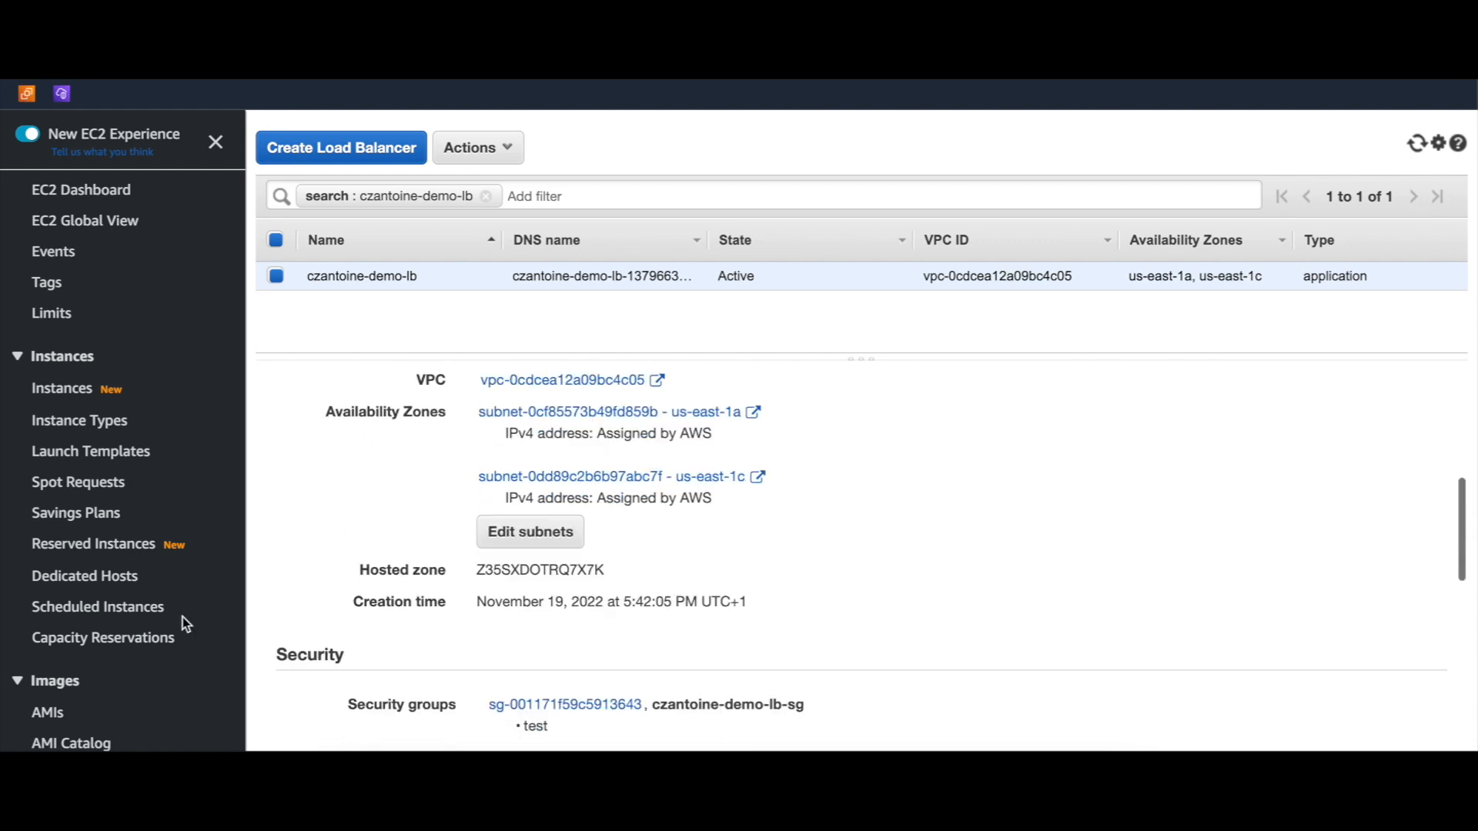
scroll(53, 650, down, 7)
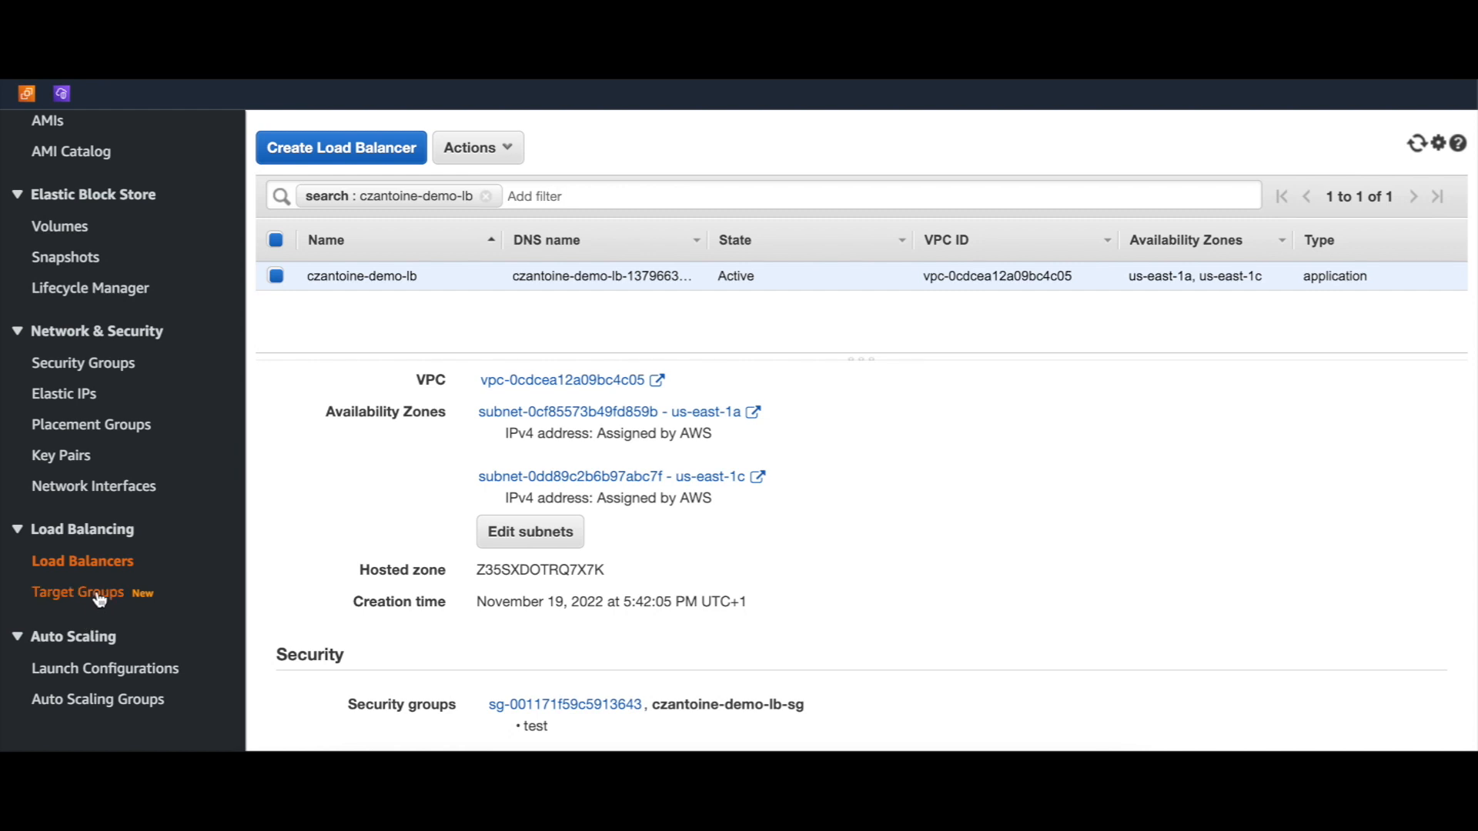
click(99, 595)
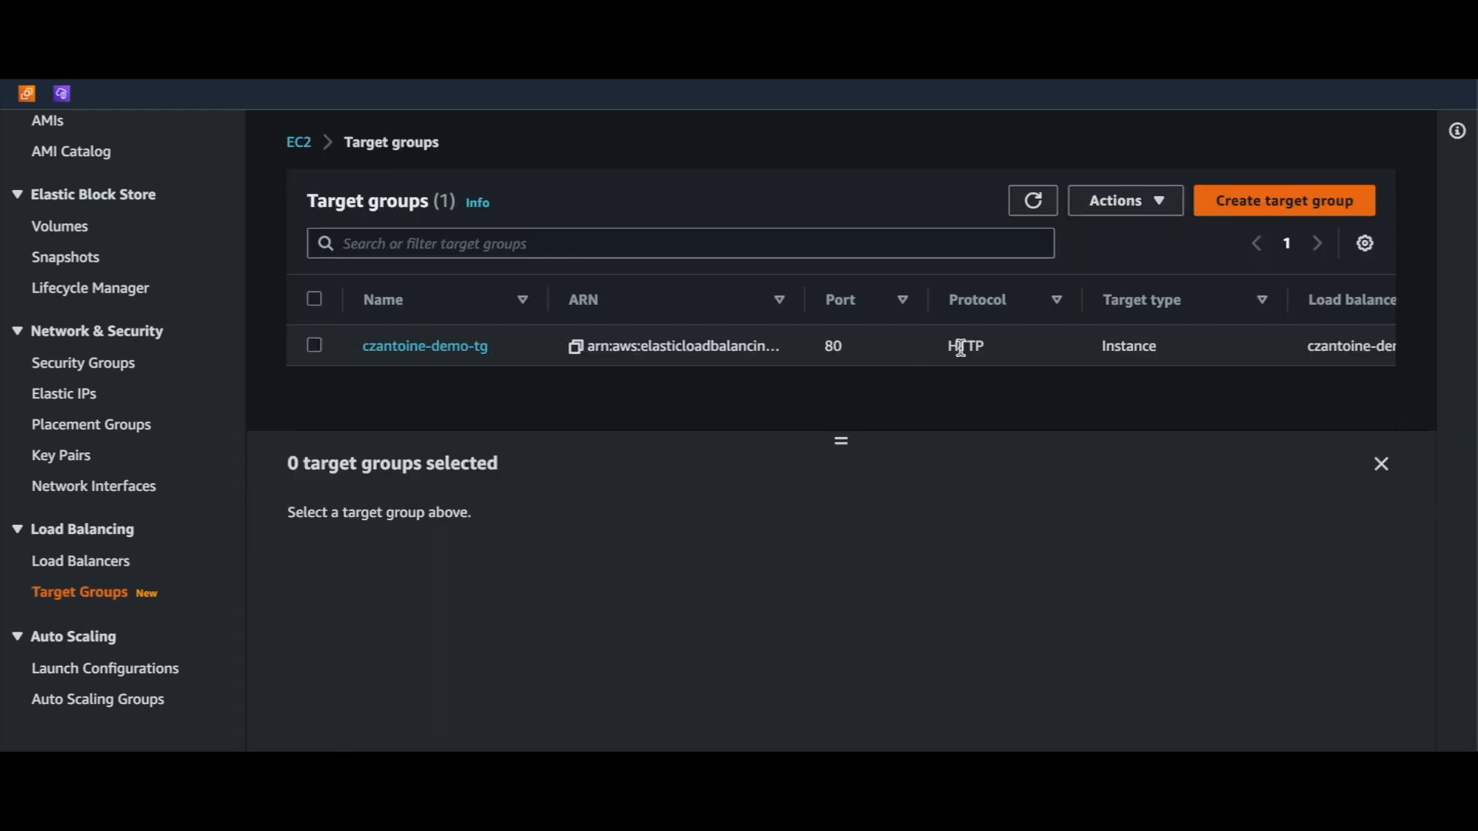
scroll(958, 347, right, 4)
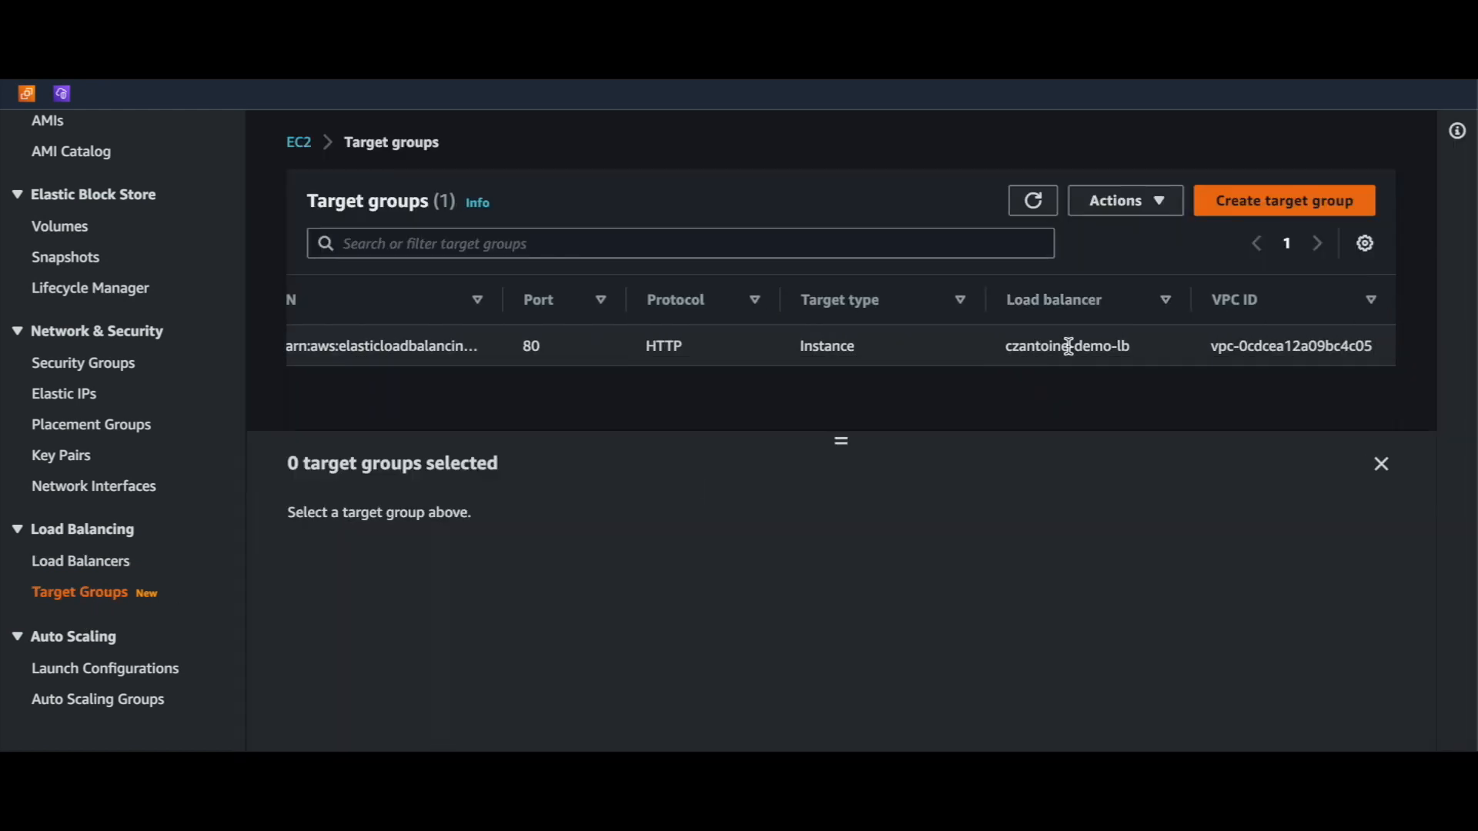
scroll(1070, 345, left, 4)
click(438, 347)
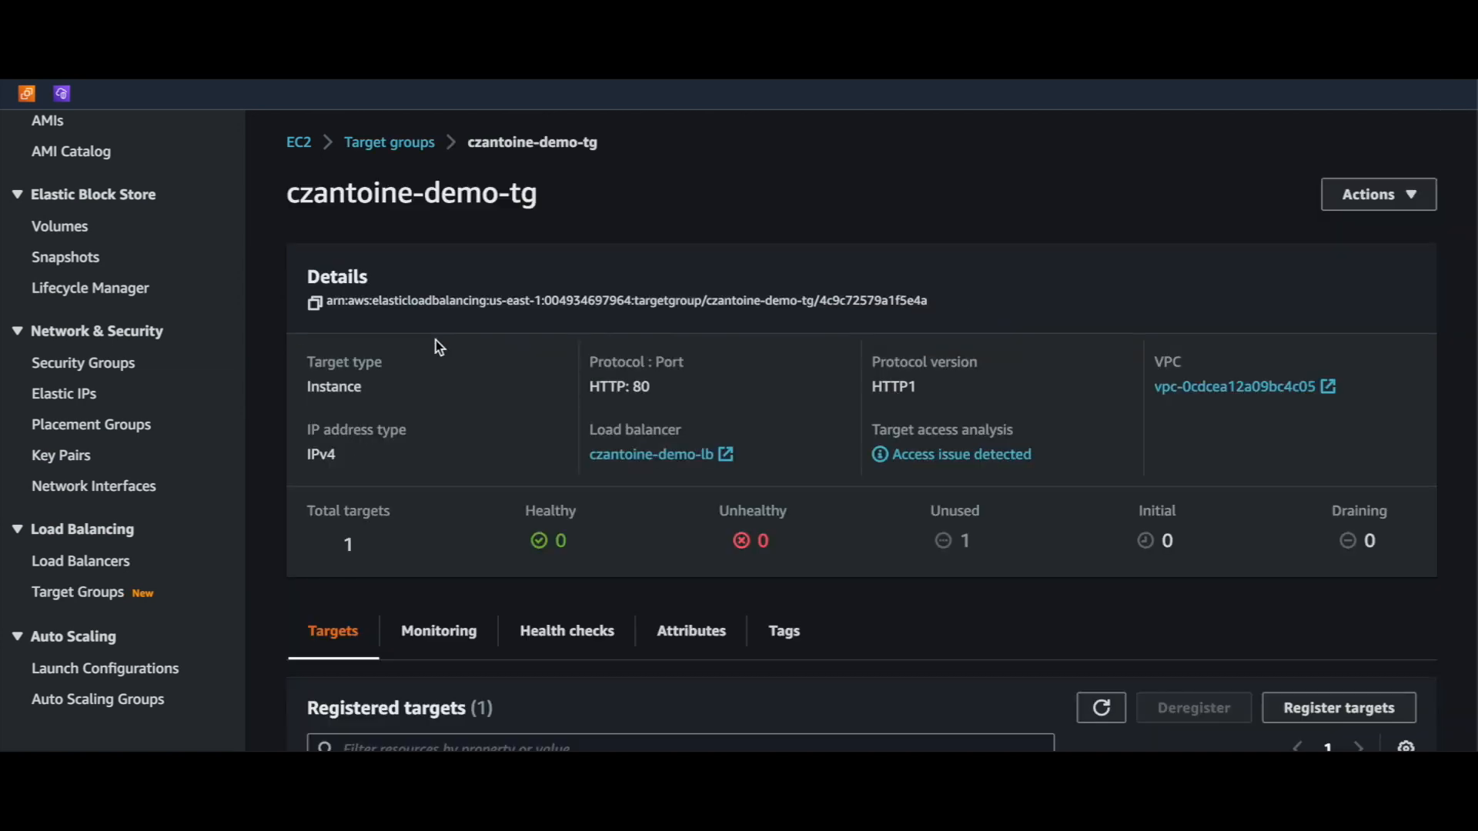
Refresh the registered targets of czantoine-demo-tg and check the instance's health status and the target summary
scroll(1087, 533, down, 4)
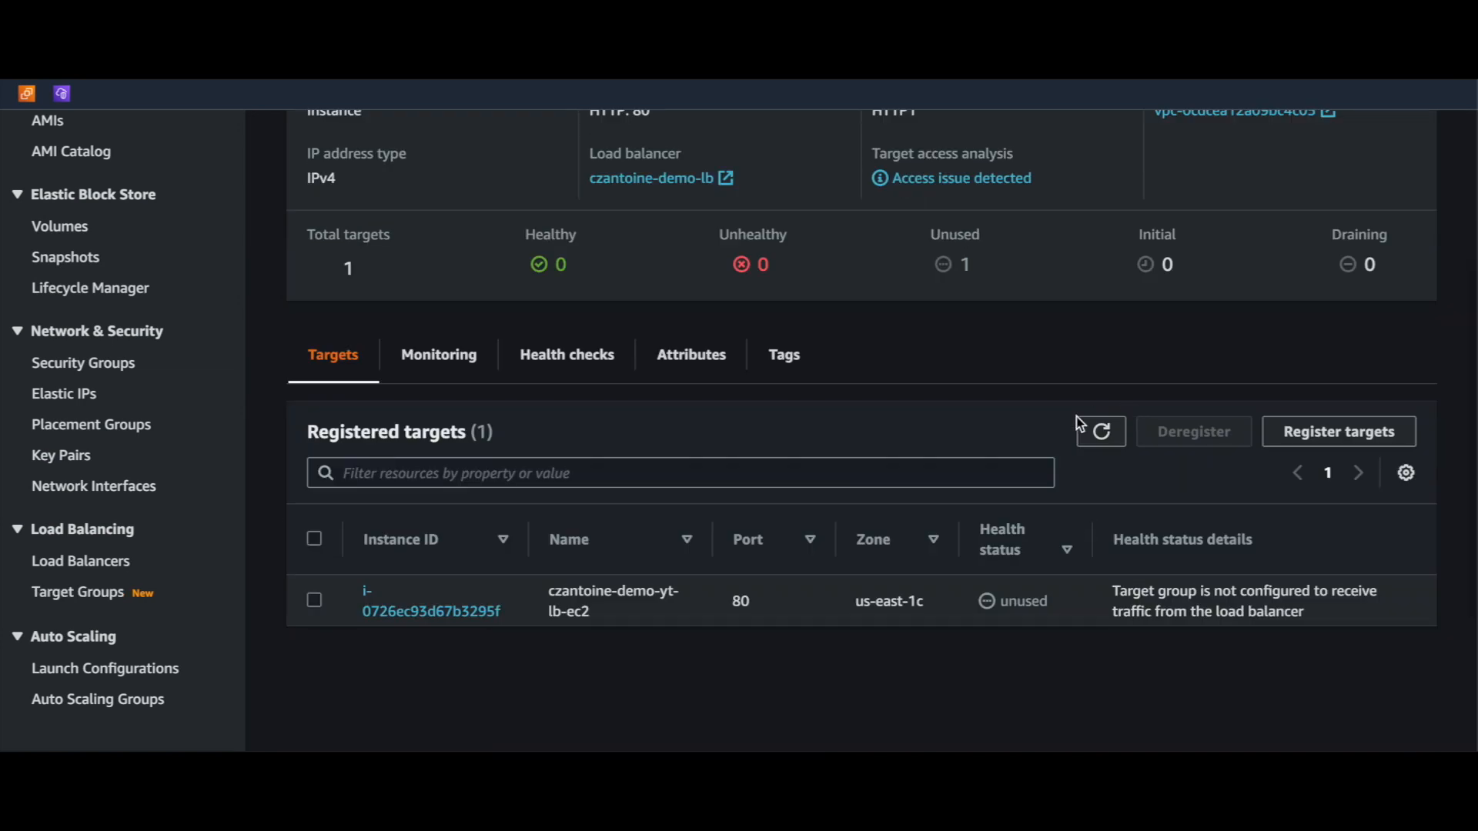
click(1102, 428)
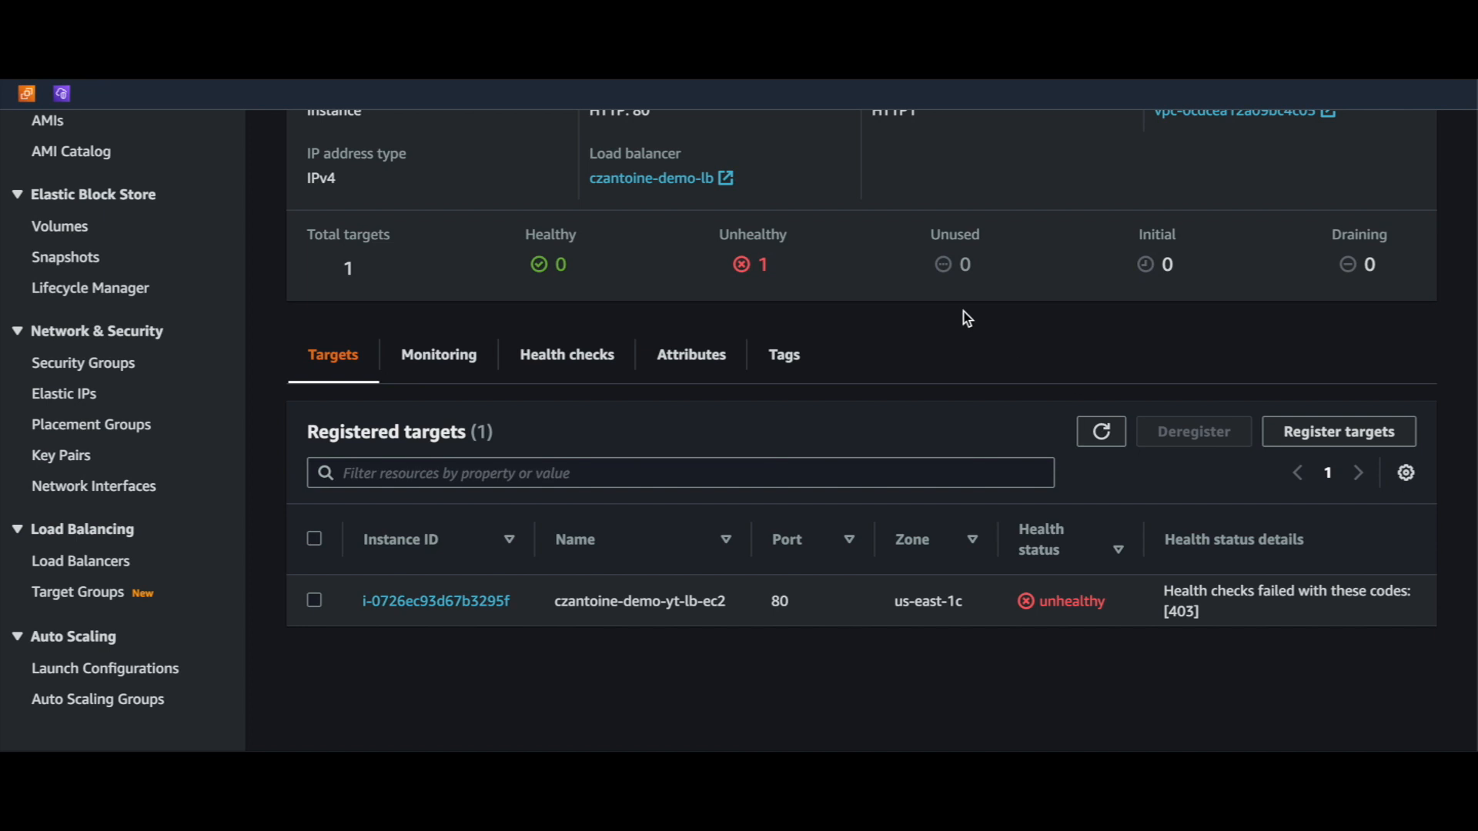
scroll(965, 315, up, 3)
scroll(908, 373, down, 1)
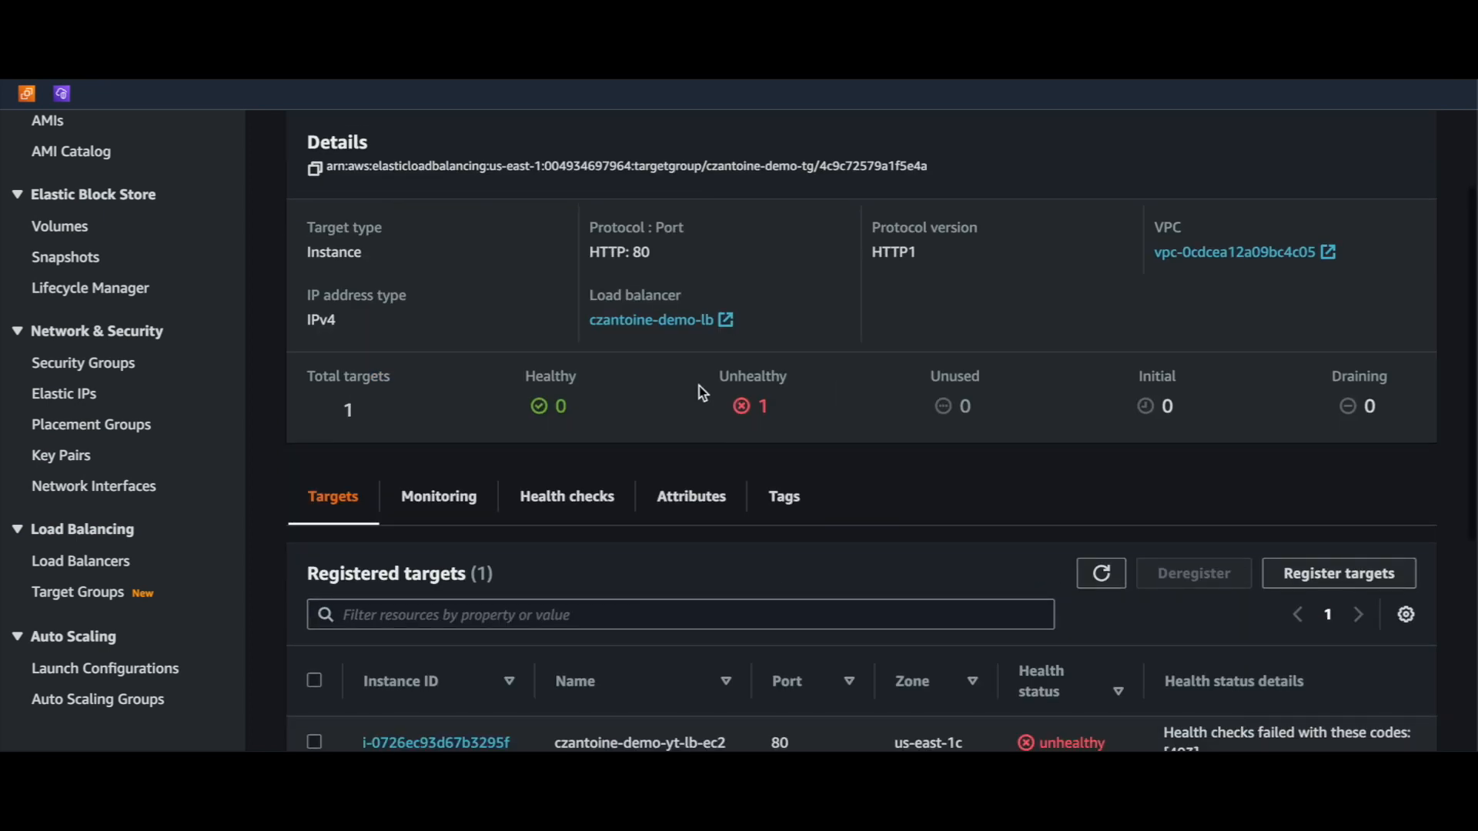
scroll(702, 391, down, 2)
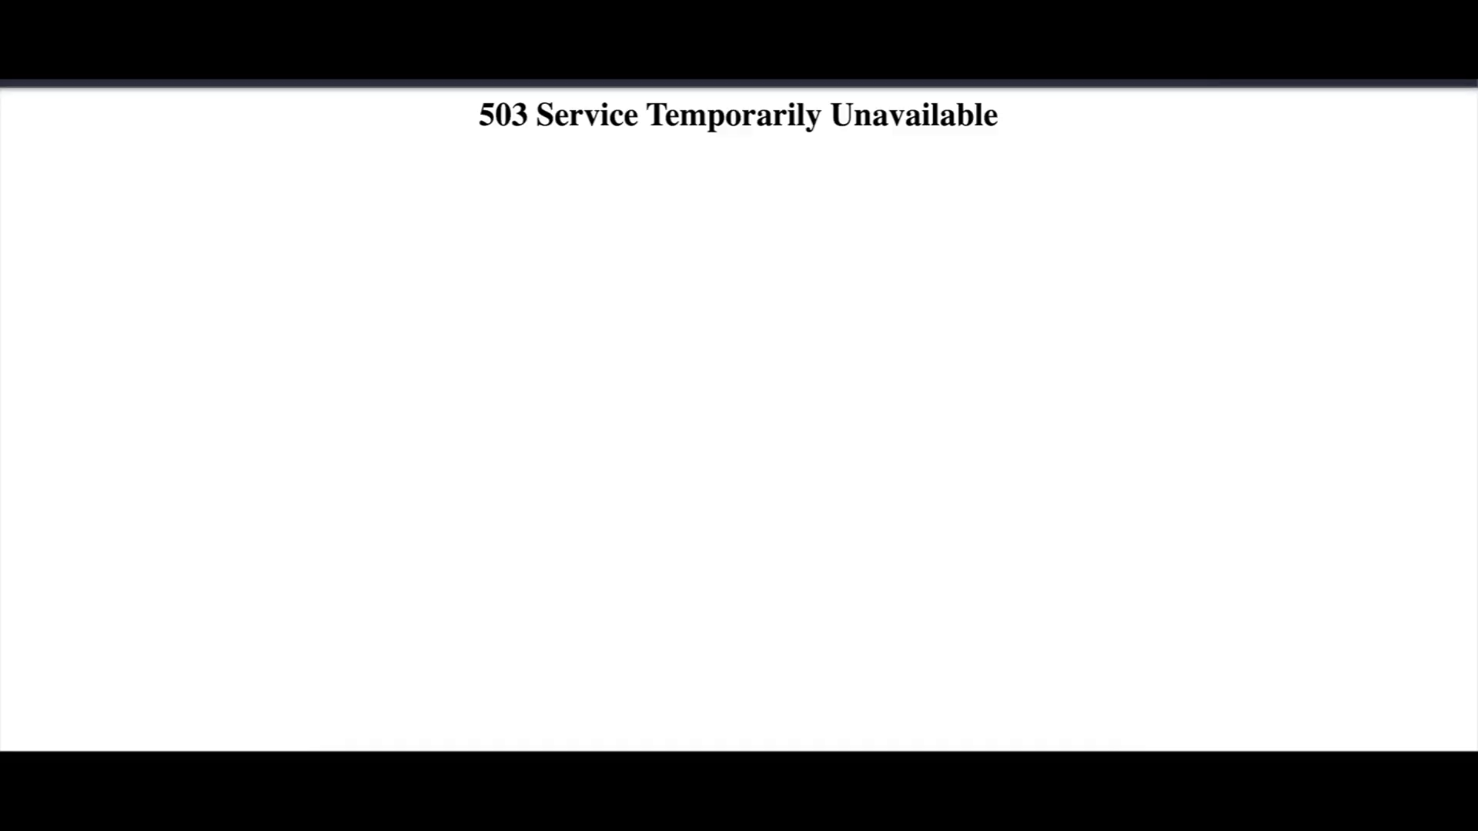
Reload the load balancer's address in the browser and examine the web page it serves
click(806, 66)
key(Return)
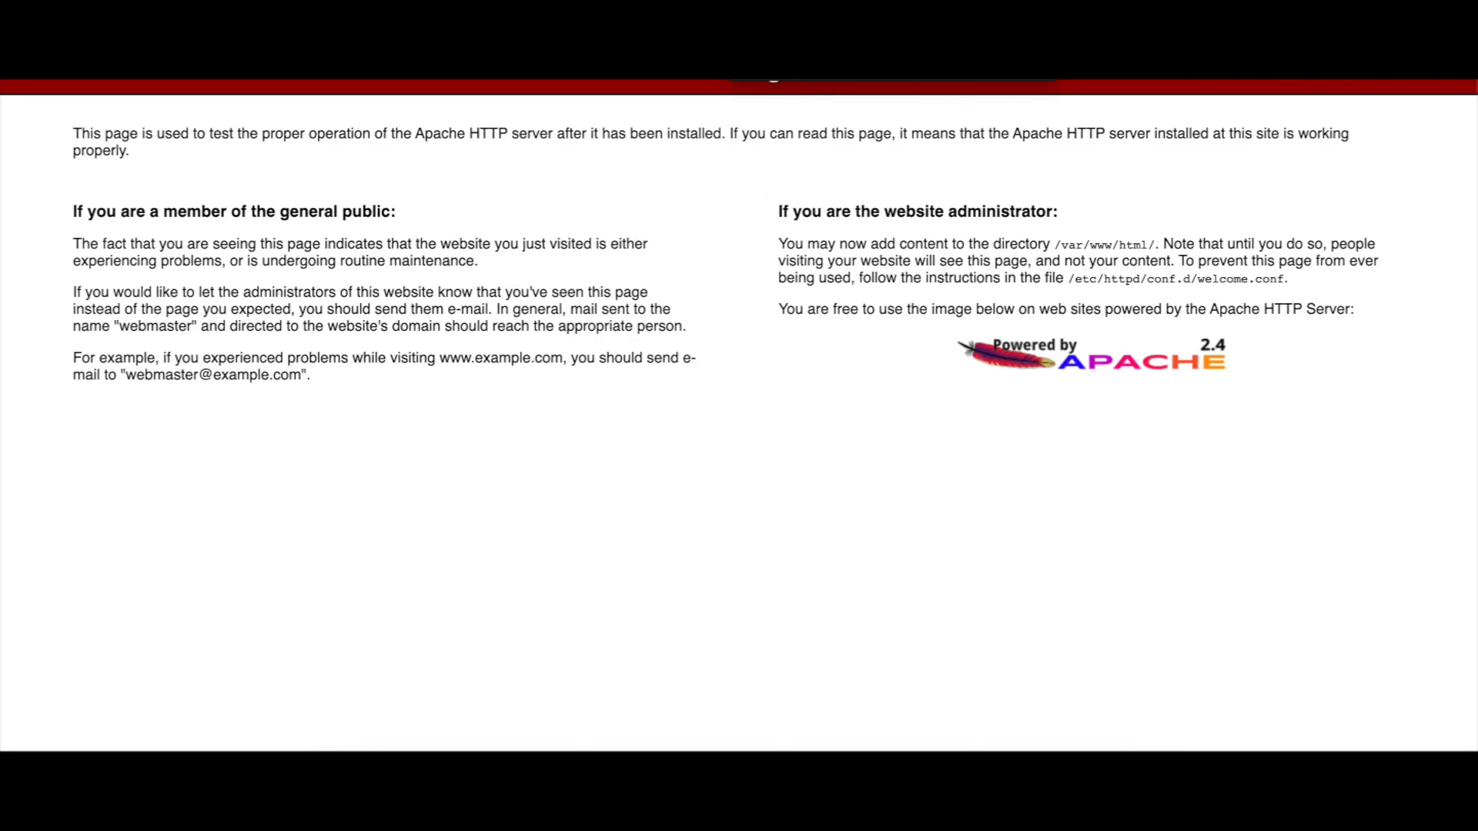
scroll(824, 141, up, 1)
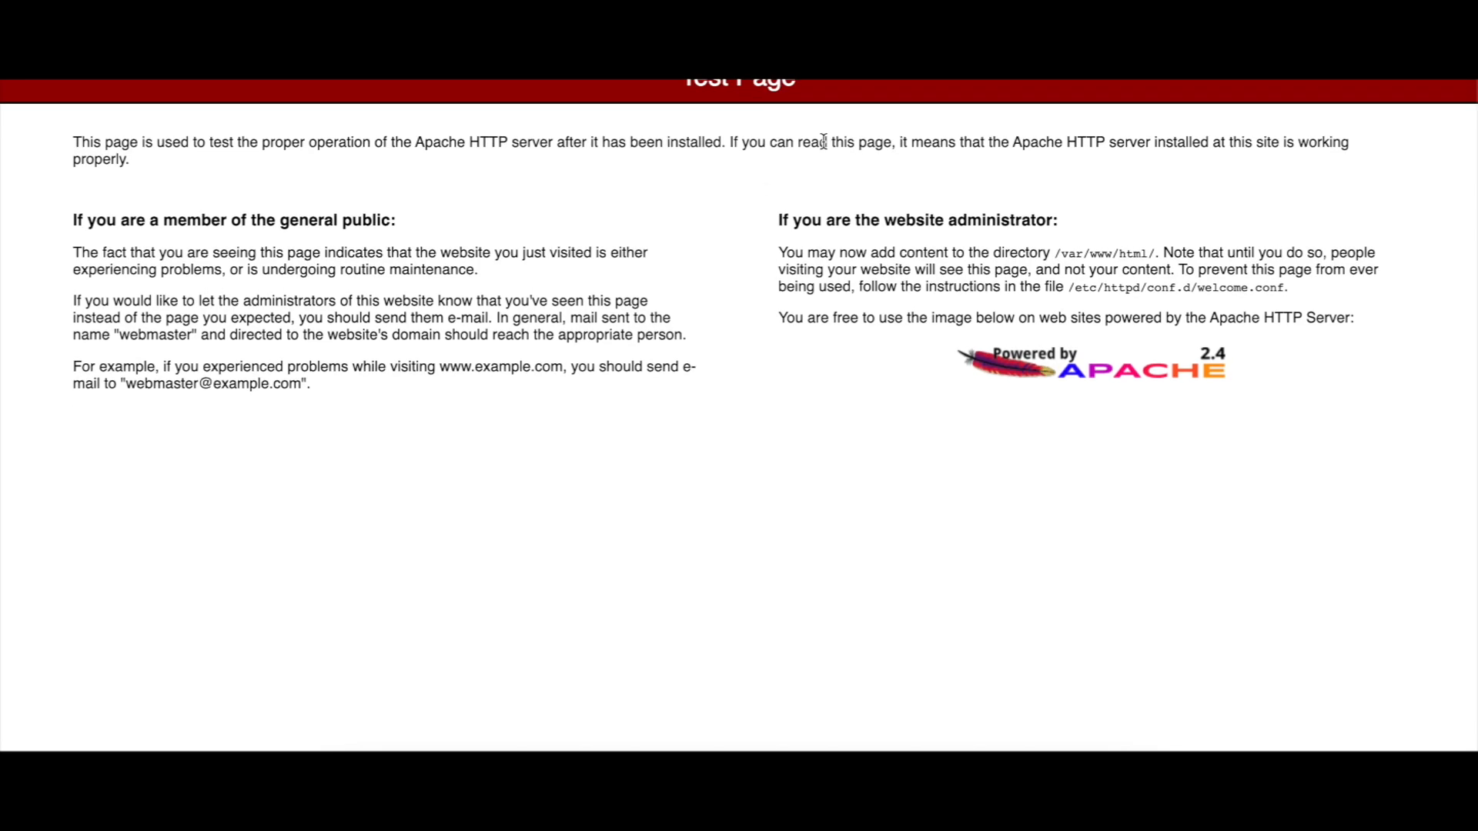
scroll(822, 140, down, 1)
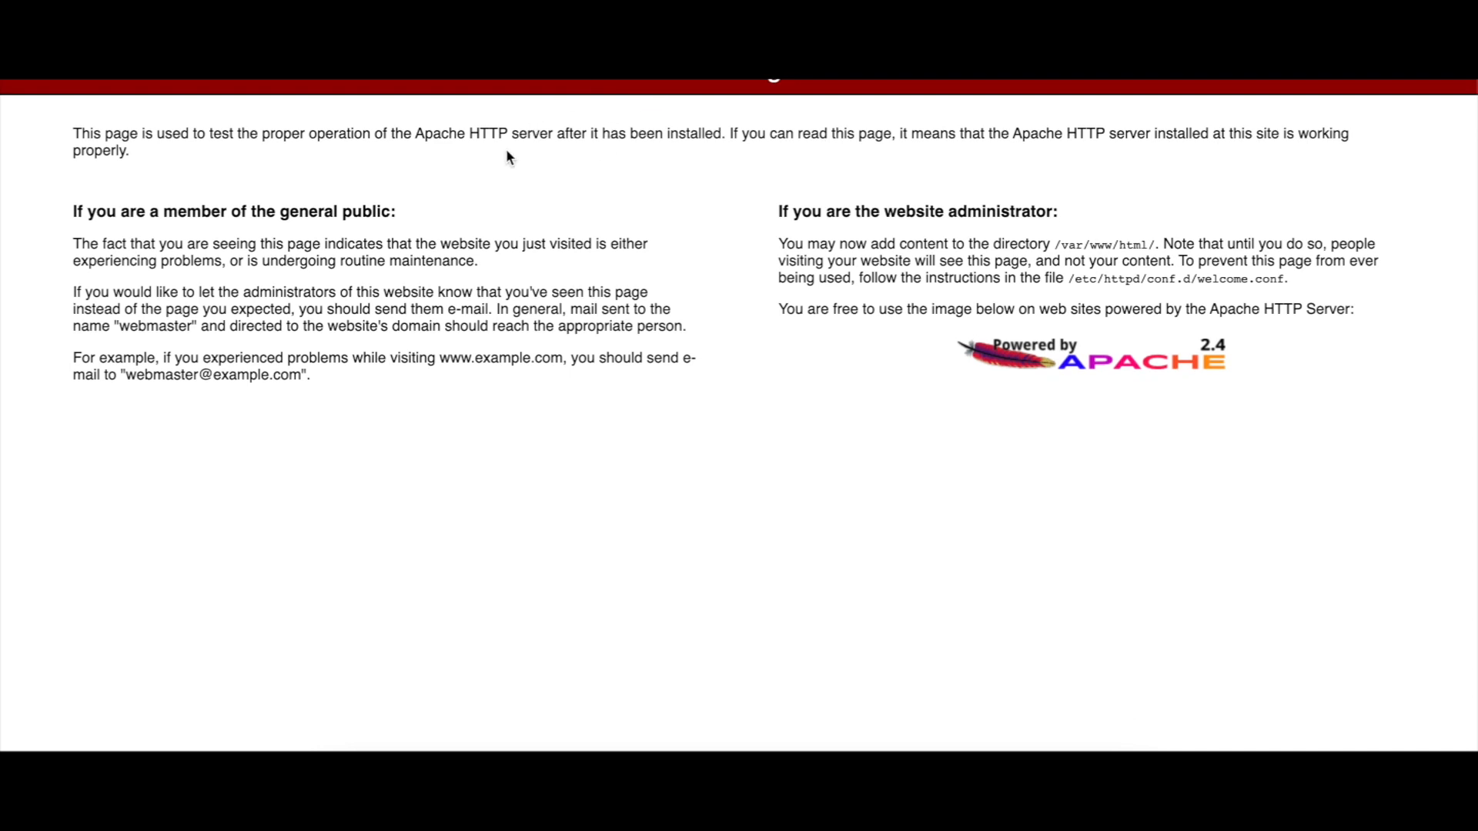
scroll(491, 230, up, 1)
scroll(491, 230, down, 1)
Return to the czantoine-demo-tg details and refresh the registered targets to recheck their health
click(632, 24)
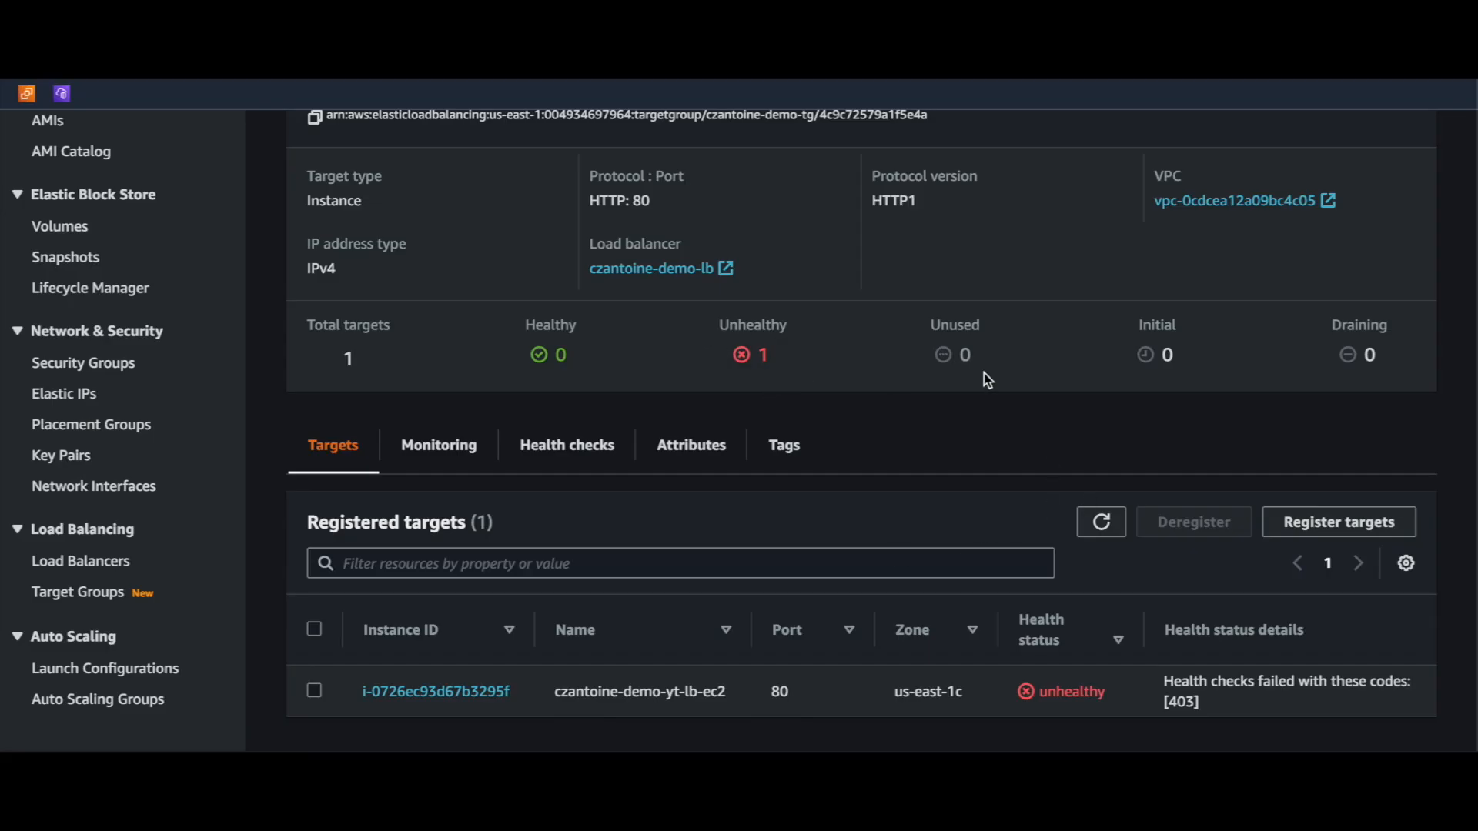
scroll(986, 375, up, 2)
scroll(986, 375, down, 3)
click(1086, 484)
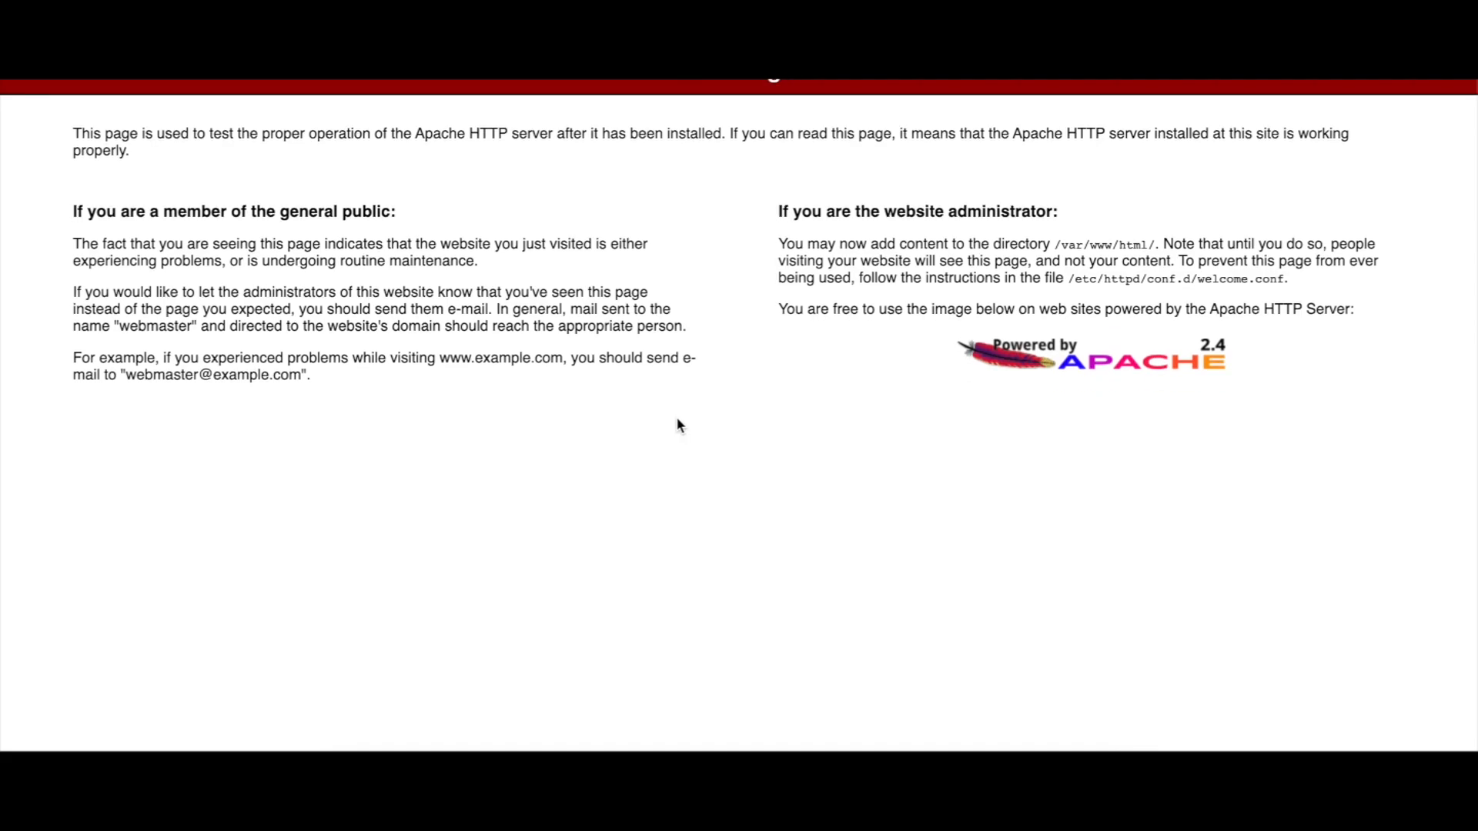